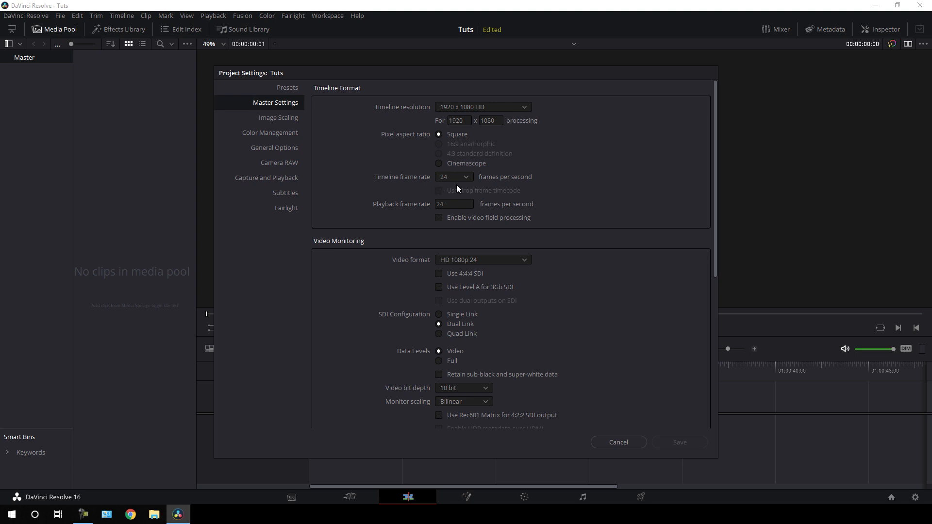
Set the project's timeline frame rate to 30 frames per second and save the project settings.
{"action": "left_click", "coordinate": [467, 177]}
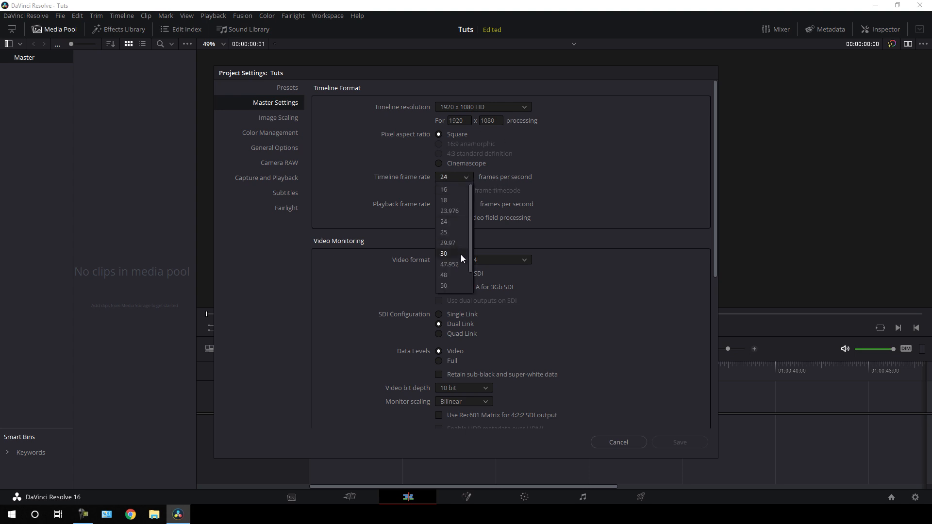
{"action": "left_click", "coordinate": [446, 252]}
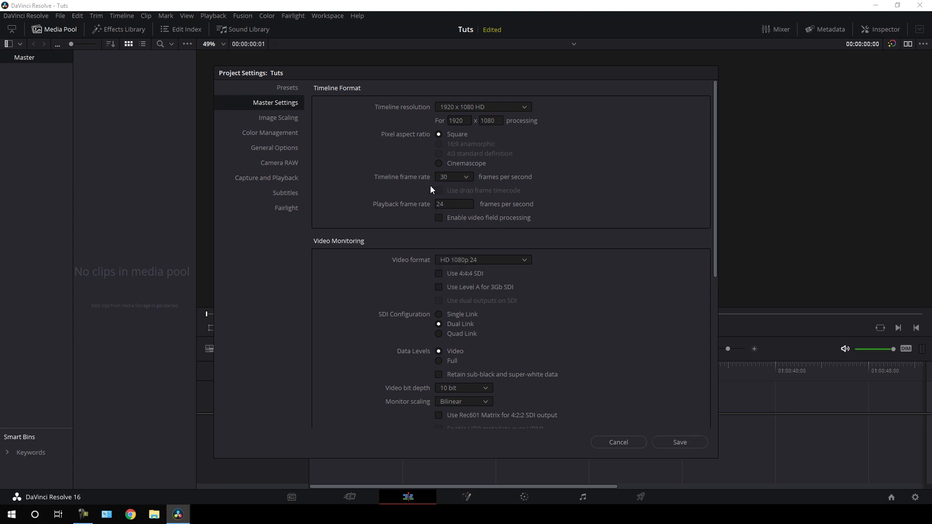
{"action": "left_click", "coordinate": [462, 202]}
{"action": "left_click", "coordinate": [680, 442]}
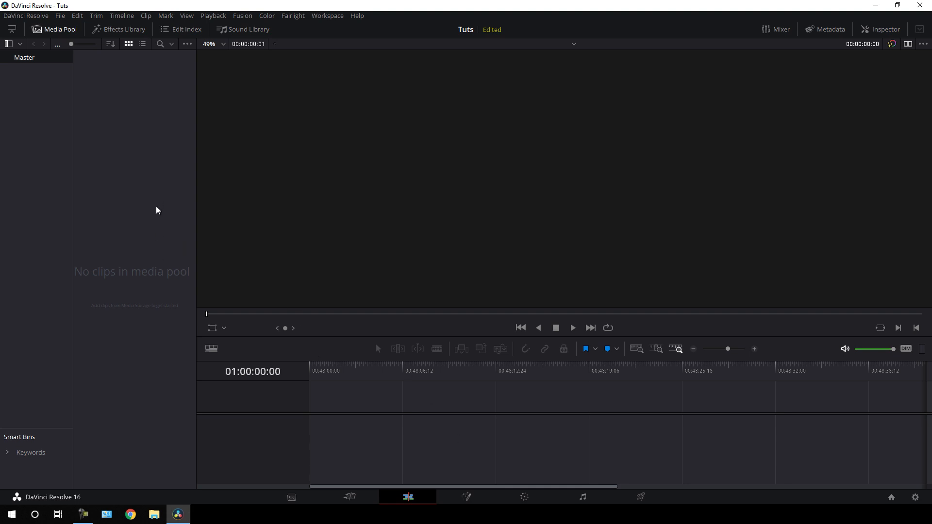
Create a new Fusion composition clip named "Slide 01" in the media pool.
{"action": "right_click", "coordinate": [130, 143]}
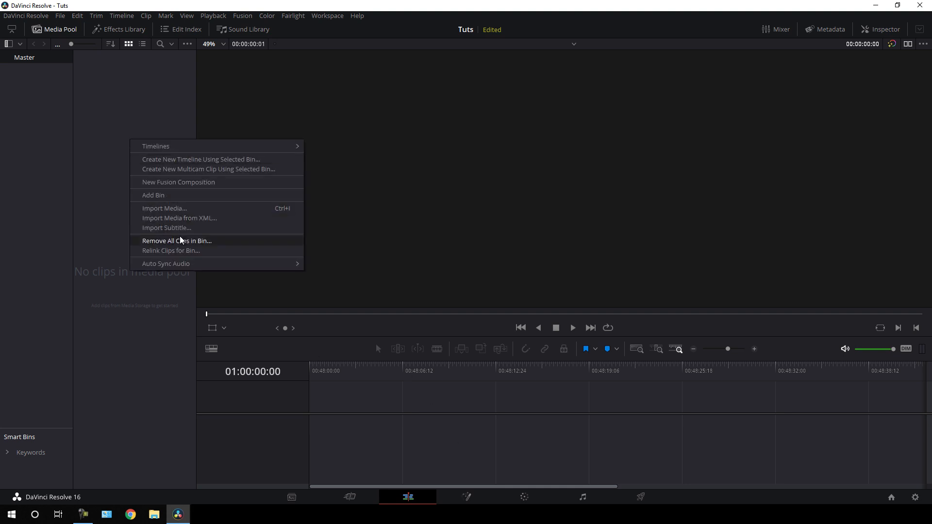
{"action": "left_click", "coordinate": [178, 183]}
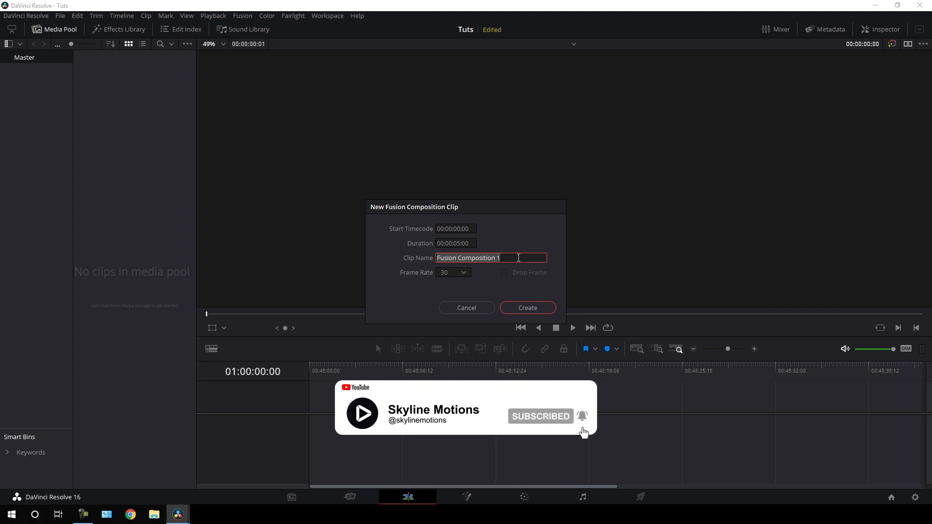
{"action": "key", "text": "BackSpace"}
{"action": "type", "text": "Slide 01"}
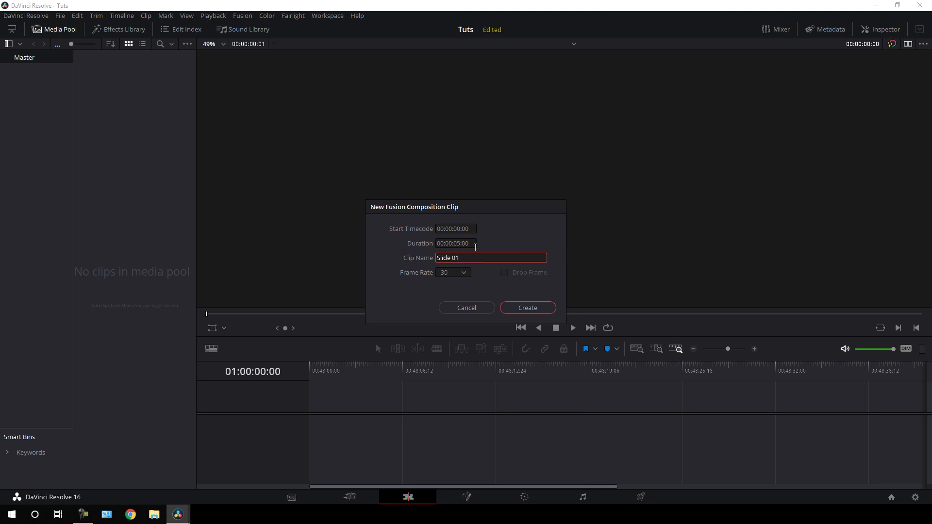
{"action": "left_click", "coordinate": [516, 310]}
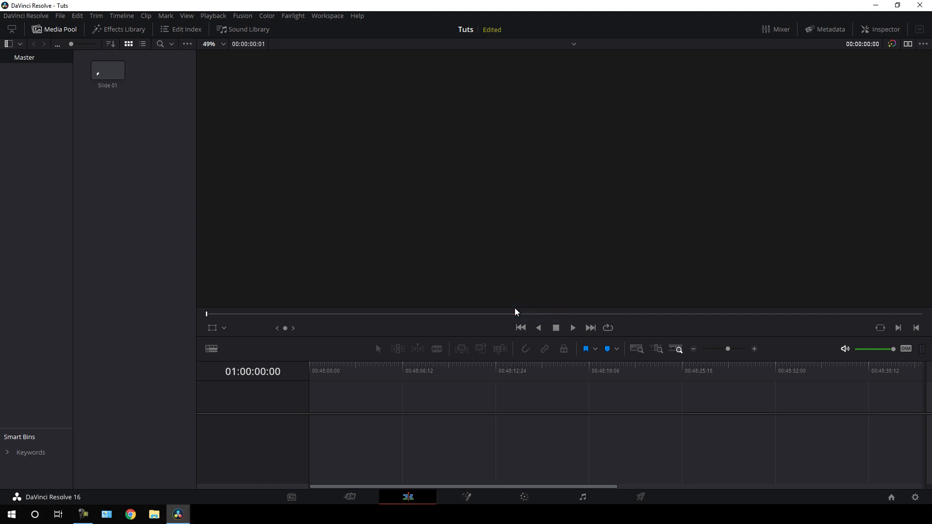
Place the Slide 01 clip on a new timeline and open it in Fusion, moving MediaOut1 to the lower right of the node graph.
{"action": "left_click_drag", "start_coordinate": [114, 73], "coordinate": [289, 407]}
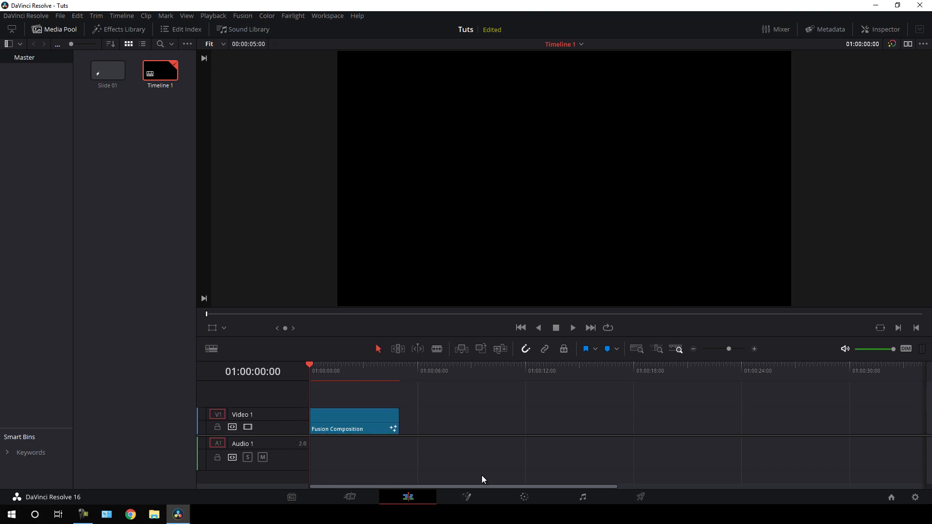
{"action": "left_click", "coordinate": [466, 497]}
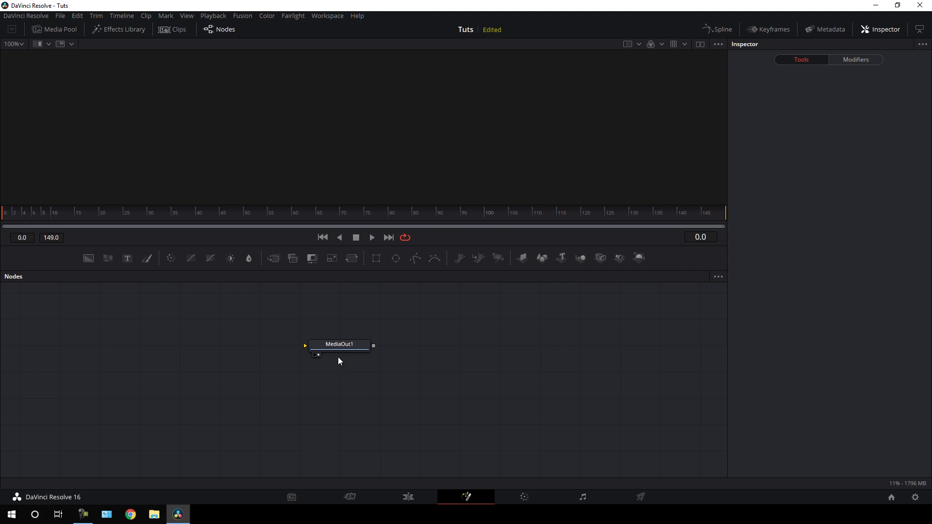
{"action": "left_click_drag", "start_coordinate": [321, 350], "coordinate": [641, 429]}
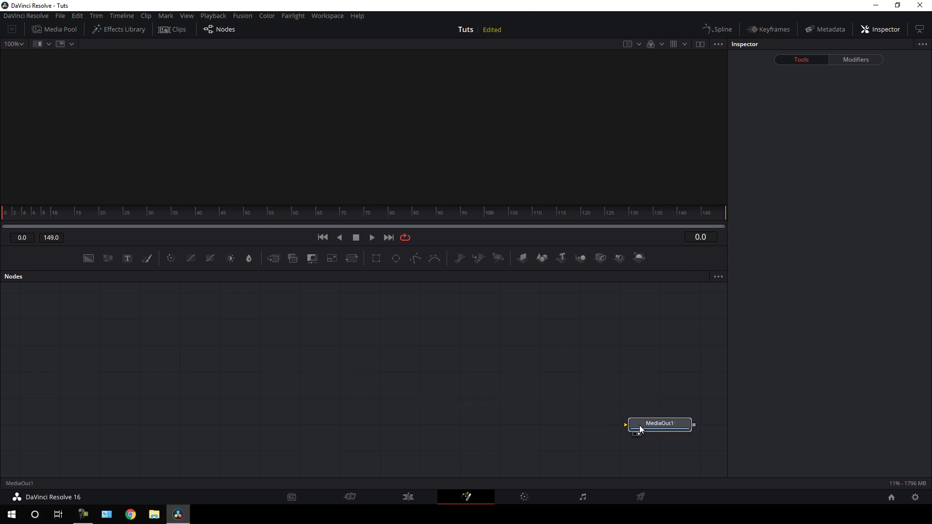
{"action": "left_click", "coordinate": [441, 375]}
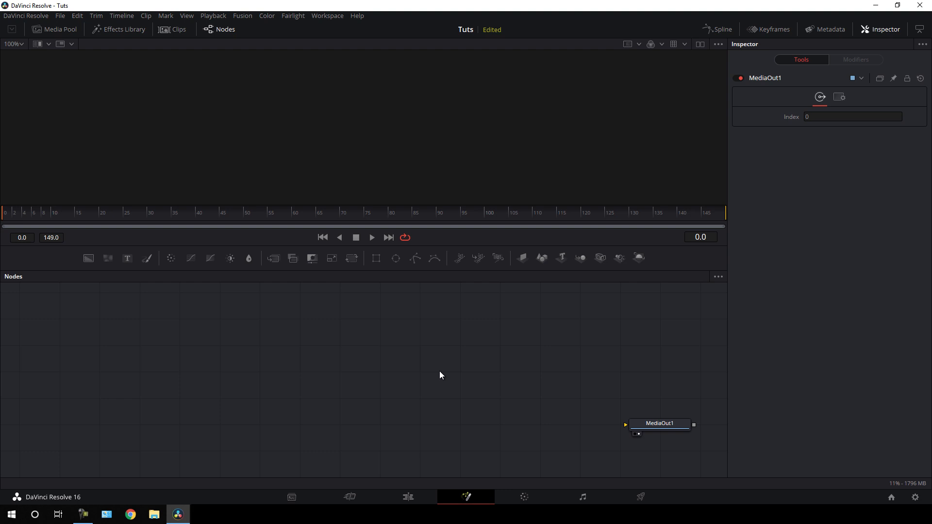
Import the portrait of the woman in round sunglasses from the New Client folder and add it to the composition as a node.
{"action": "left_click", "coordinate": [54, 28]}
{"action": "right_click", "coordinate": [109, 110]}
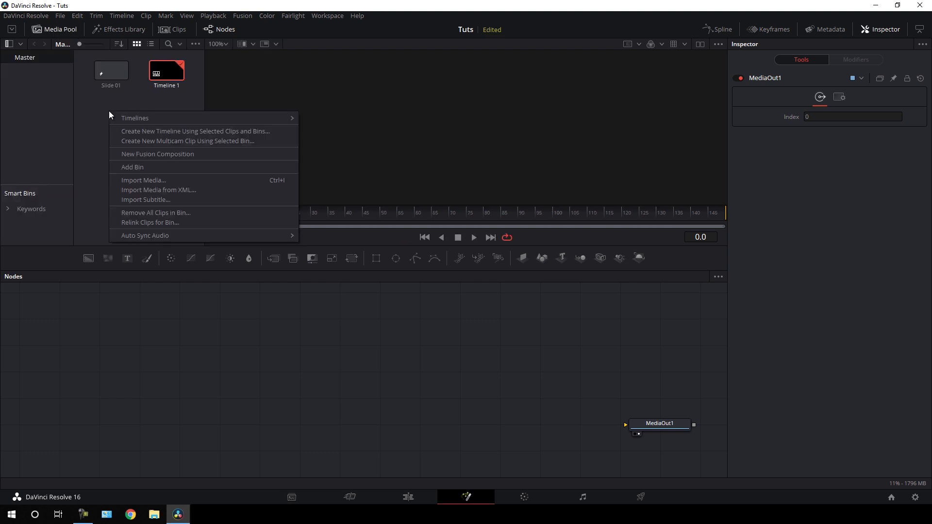
{"action": "left_click", "coordinate": [149, 184]}
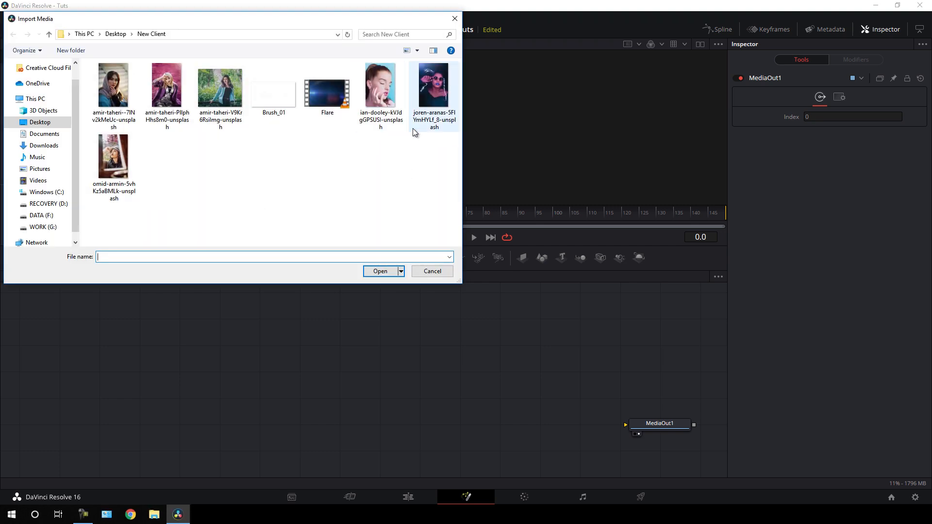
{"action": "left_click", "coordinate": [430, 106]}
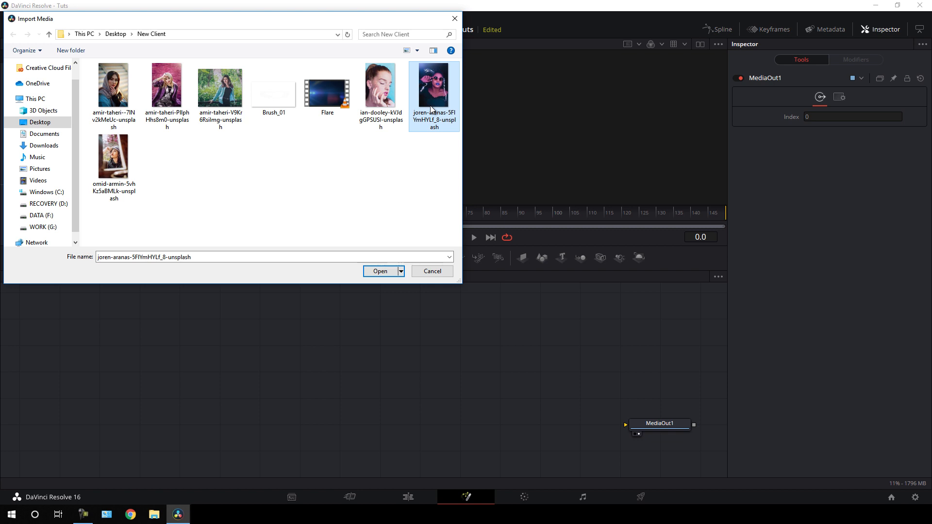
{"action": "left_click", "coordinate": [380, 273]}
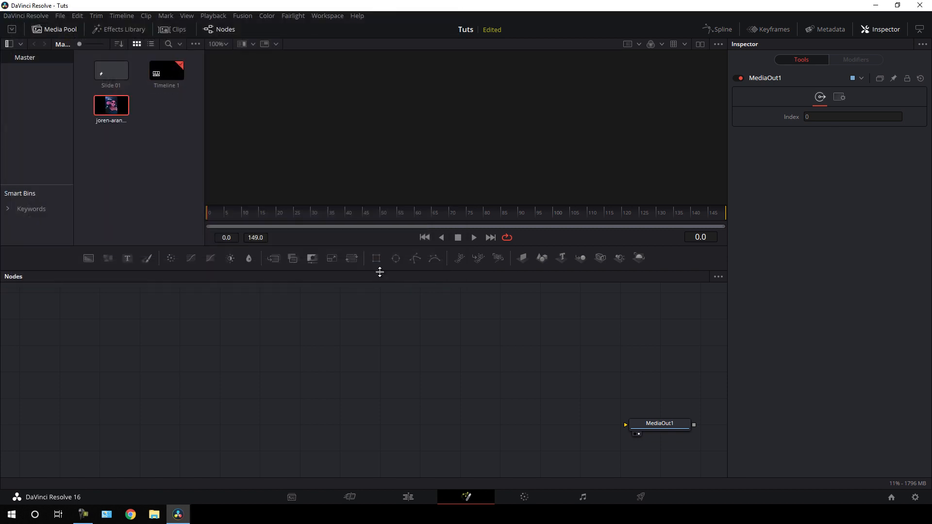
{"action": "left_click_drag", "start_coordinate": [109, 109], "coordinate": [342, 107]}
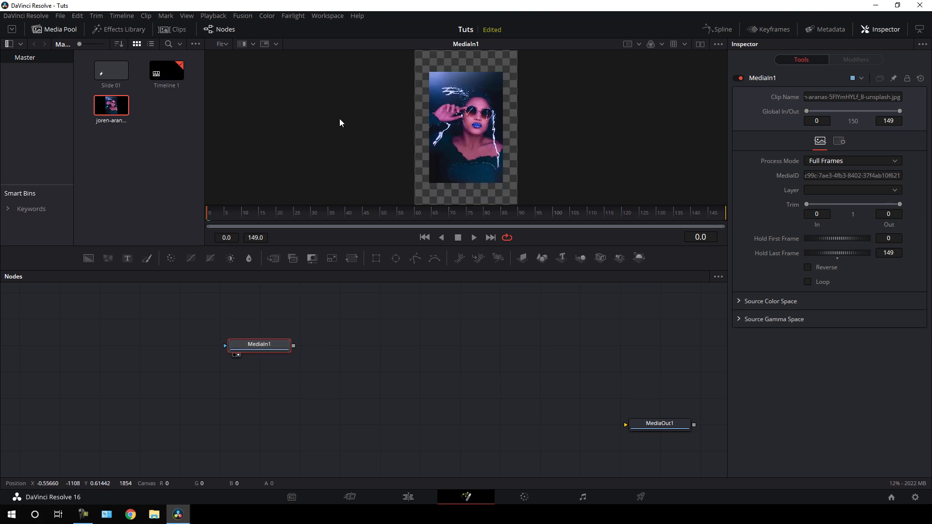
{"action": "left_click", "coordinate": [62, 31]}
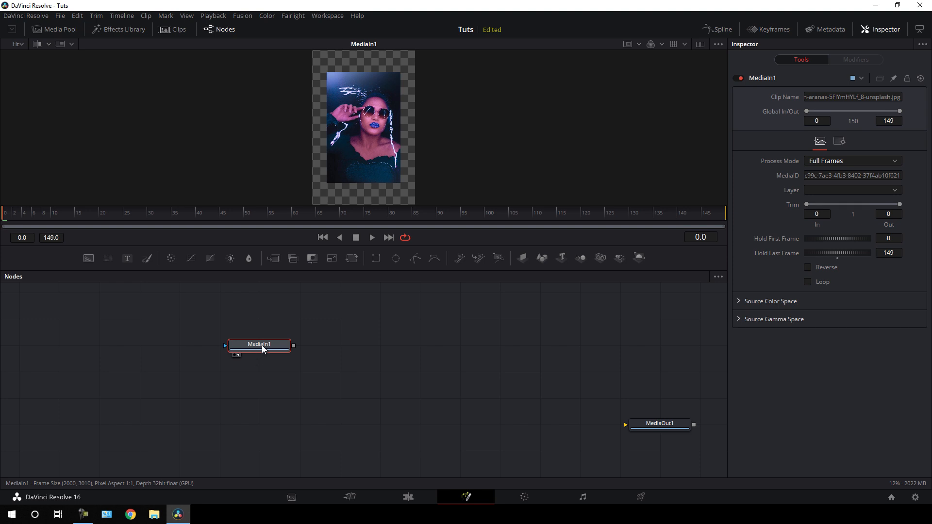
Add a Transform node after MediaIn1, show it in the viewer, and rename it "Controler".
{"action": "left_click", "coordinate": [351, 260]}
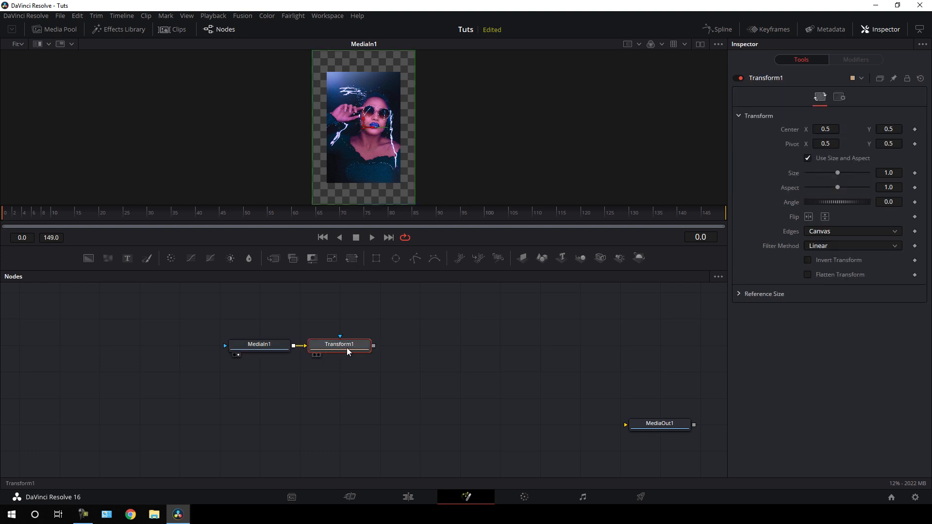
{"action": "key", "text": "1"}
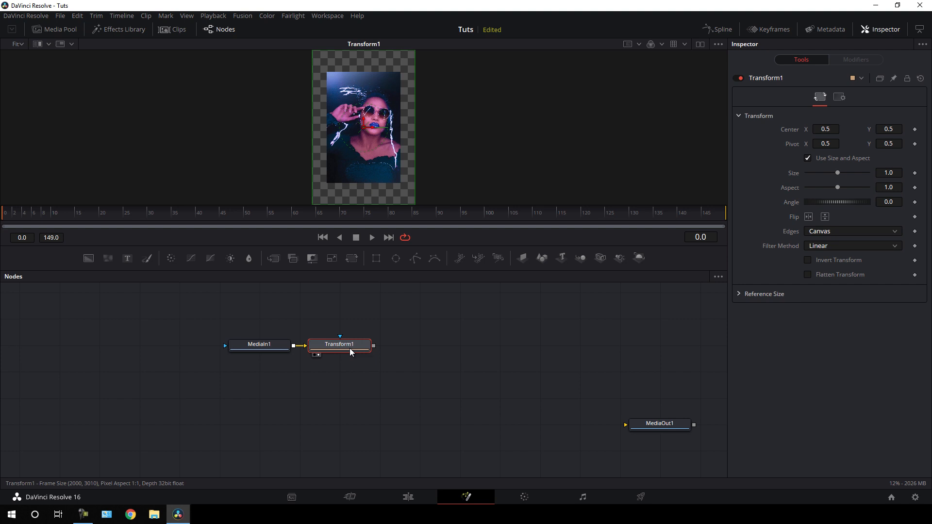
{"action": "mouse_move", "coordinate": [349, 348]}
{"action": "key", "text": "F2"}
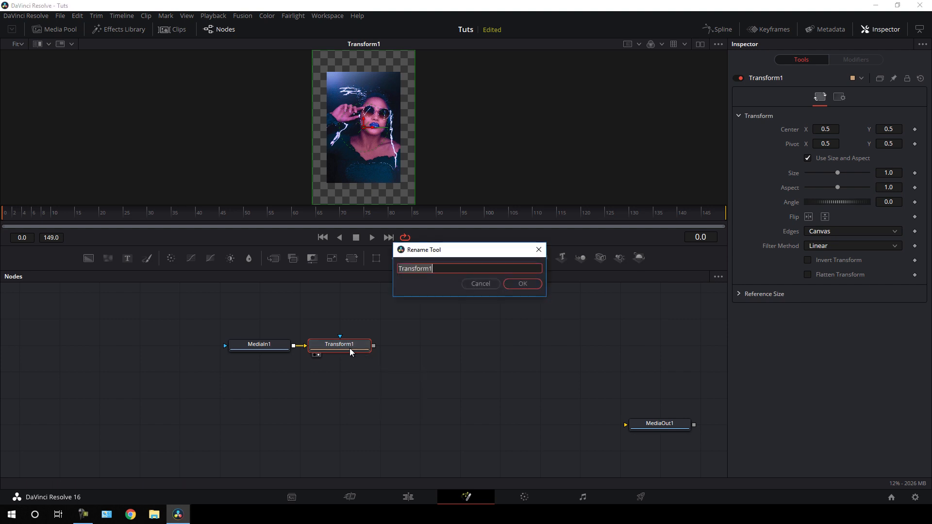
{"action": "key", "text": "BackSpace"}
{"action": "type", "text": "Controler"}
{"action": "left_click", "coordinate": [516, 285]}
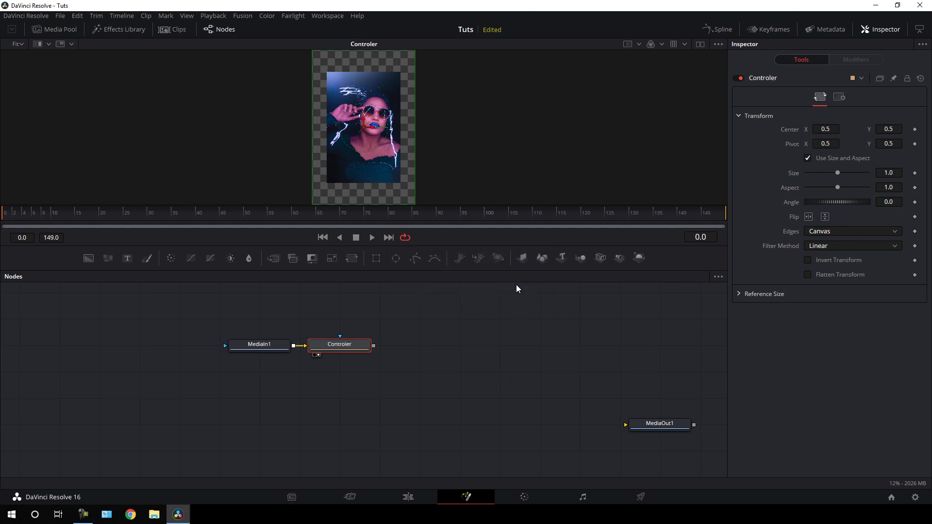
Rename the MediaIn1 node as "Image".
{"action": "left_click", "coordinate": [264, 348]}
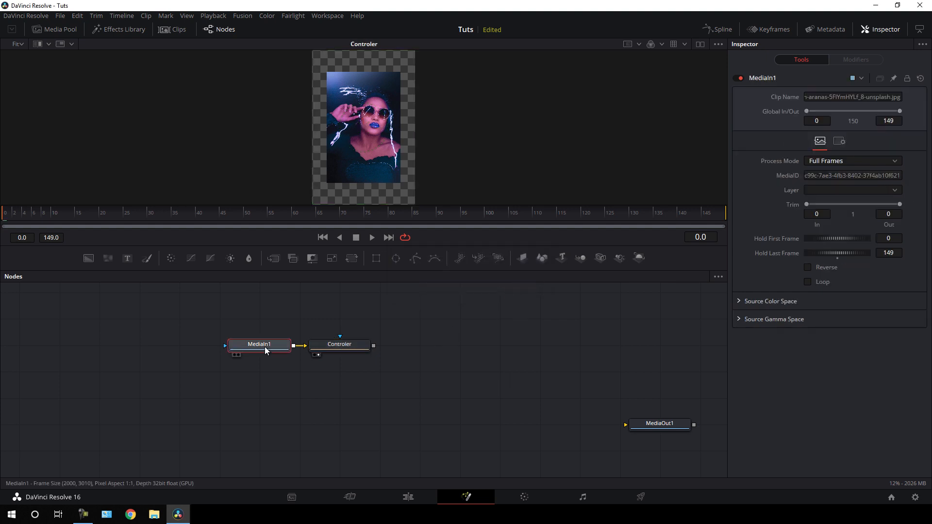
{"action": "key", "text": "F2"}
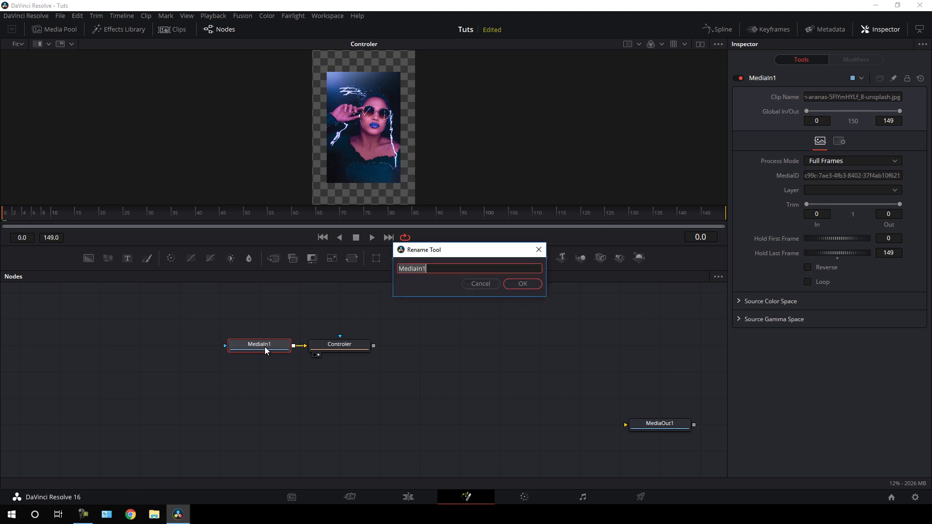
{"action": "key", "text": "BackSpace"}
{"action": "type", "text": "Image"}
{"action": "left_click", "coordinate": [522, 284]}
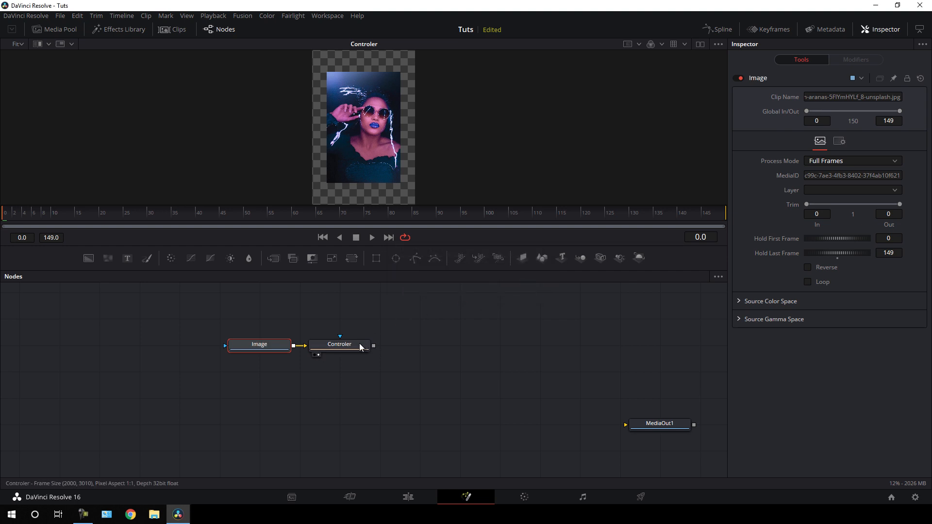
Add a Crop node after the Controler node and show its output in an enlarged viewer.
{"action": "left_click", "coordinate": [325, 348]}
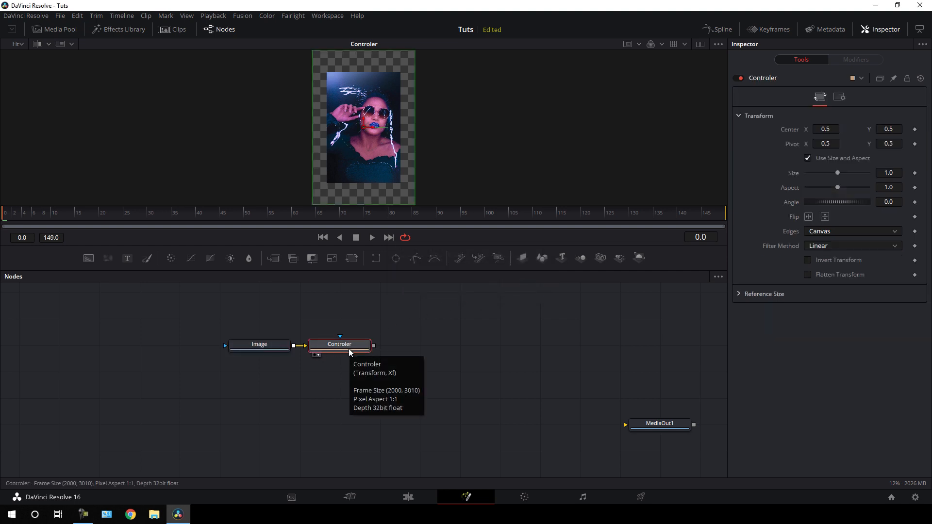
{"action": "key", "text": "shift+space"}
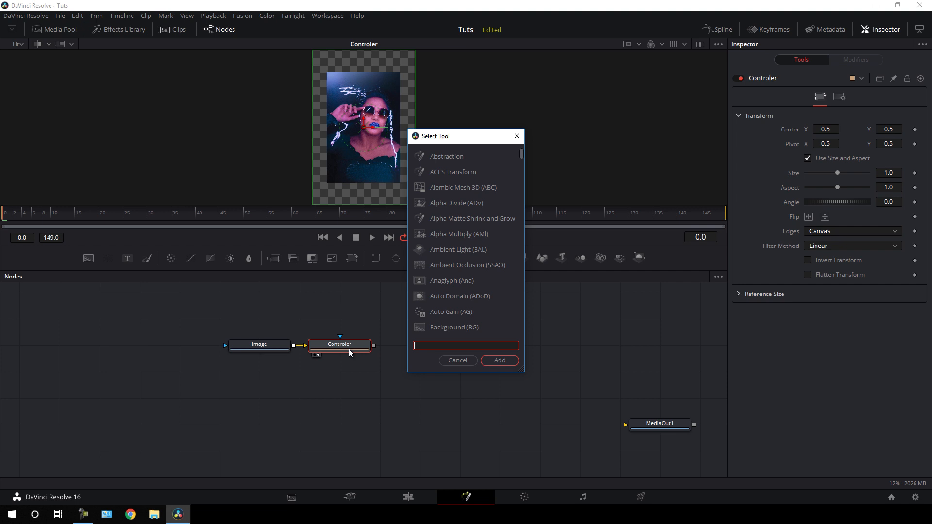
{"action": "type", "text": "crop"}
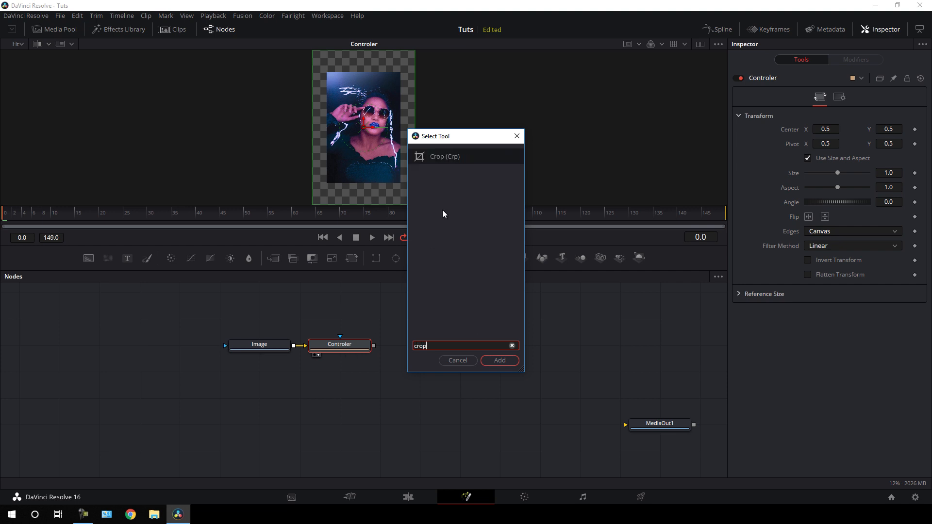
{"action": "left_click", "coordinate": [497, 363]}
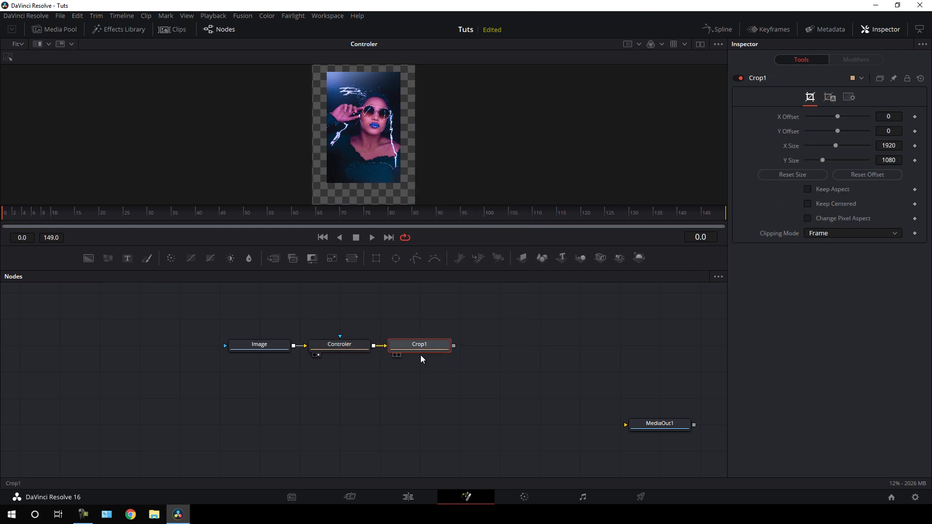
{"action": "key", "text": "2"}
{"action": "left_click_drag", "start_coordinate": [373, 270], "coordinate": [373, 328]}
{"action": "left_click_drag", "start_coordinate": [361, 163], "coordinate": [367, 189]}
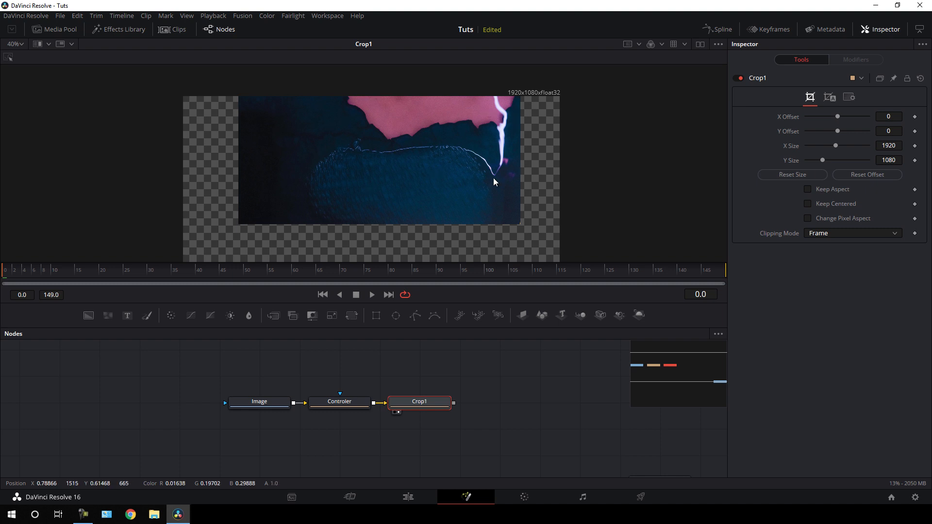
{"action": "left_click_drag", "start_coordinate": [506, 186], "coordinate": [505, 140]}
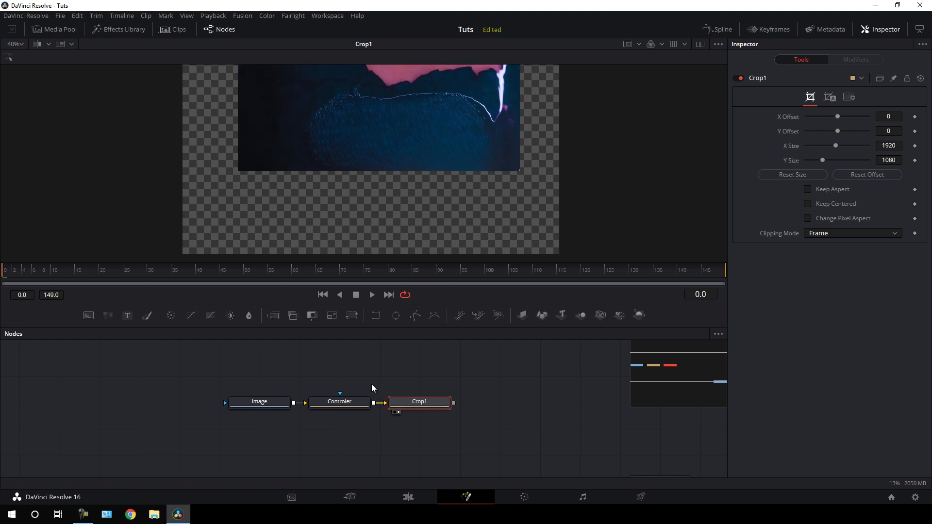
Move the picture down with the Controler node to a Center Y of about 0.128, bringing the face into the cropped frame.
{"action": "left_click", "coordinate": [346, 402]}
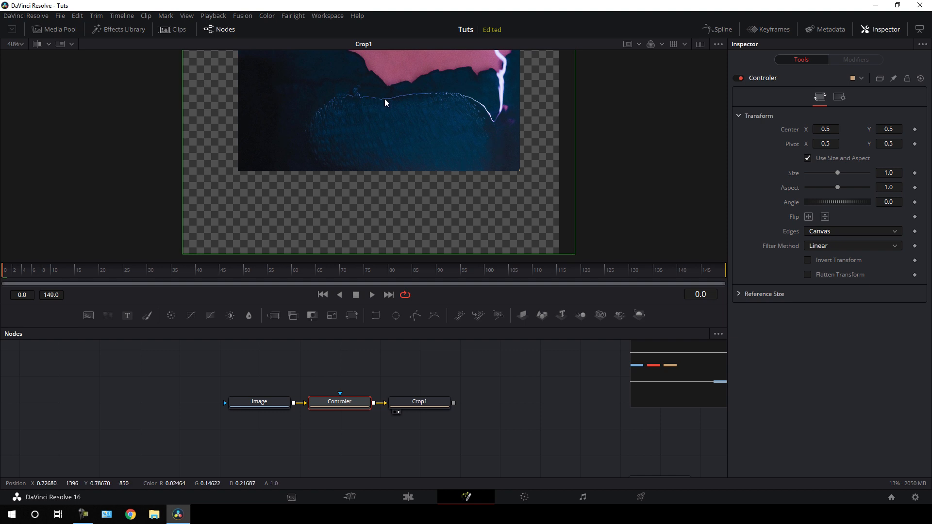
{"action": "left_click_drag", "start_coordinate": [450, 60], "coordinate": [461, 164]}
{"action": "left_click_drag", "start_coordinate": [389, 56], "coordinate": [396, 183]}
{"action": "left_click_drag", "start_coordinate": [459, 179], "coordinate": [464, 168]}
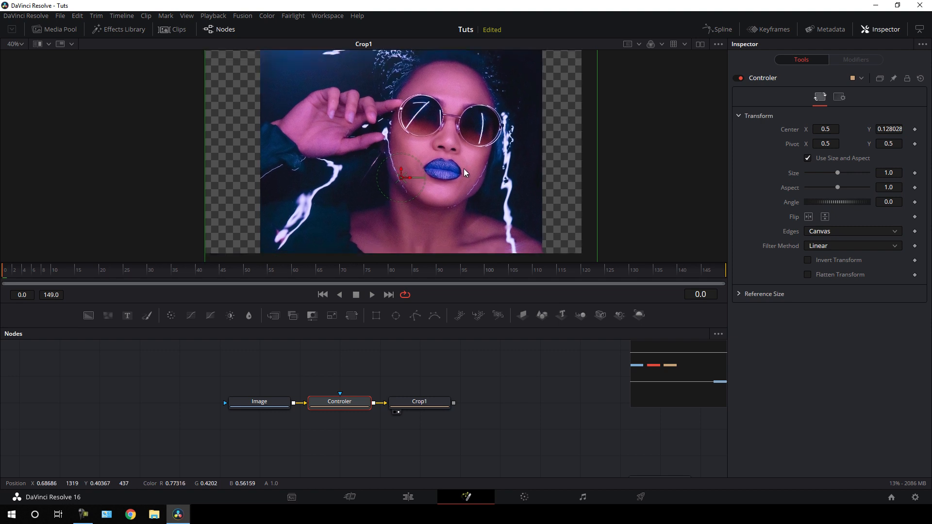
Scale the picture in the Controler node to 1.57 and reposition its center to about X 0.477, Y 0.091 to fill the frame.
{"action": "left_click", "coordinate": [19, 45]}
{"action": "left_click", "coordinate": [11, 59]}
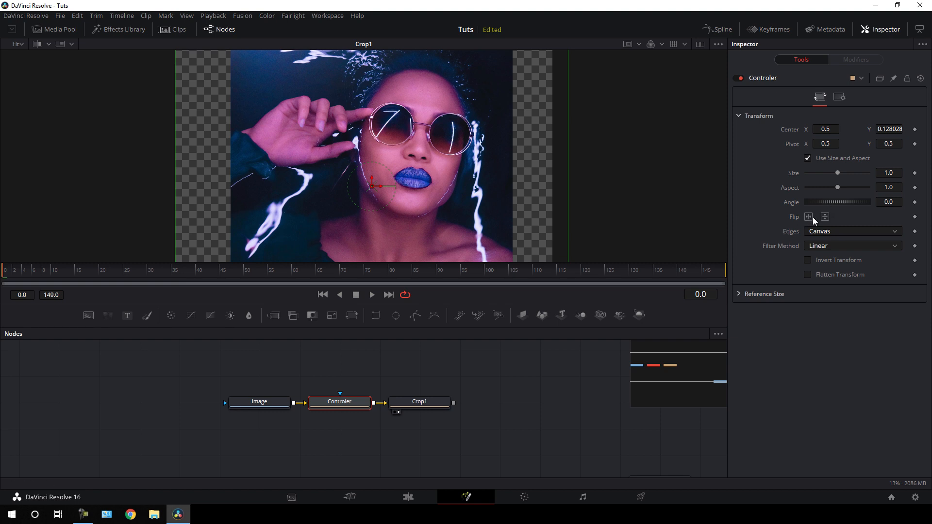
{"action": "left_click_drag", "start_coordinate": [836, 176], "coordinate": [840, 176]}
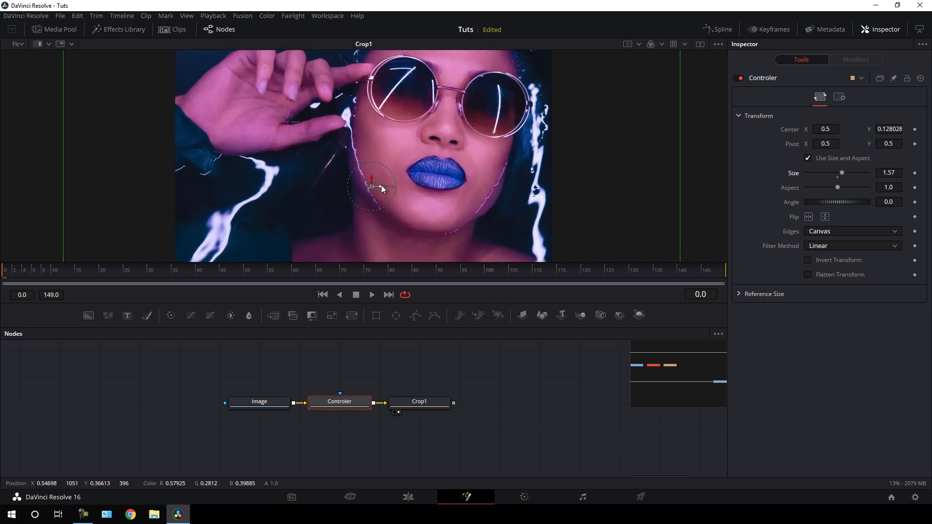
{"action": "mouse_move", "coordinate": [372, 186]}
{"action": "left_mouse_down"}
{"action": "mouse_move", "coordinate": [363, 181]}
{"action": "mouse_move", "coordinate": [363, 199]}
{"action": "left_mouse_up"}
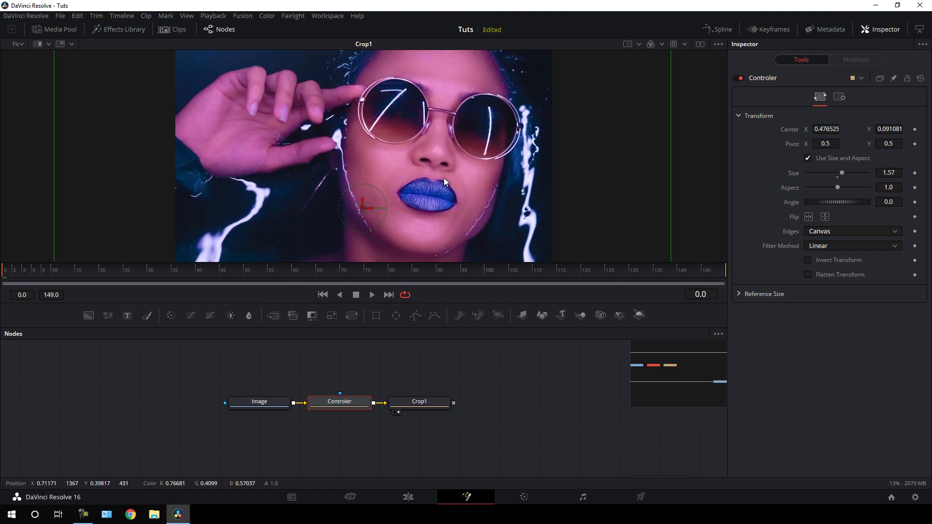
Add a Transform node after Crop1 and animate its Size with a keyframe of 1.0 at frame 149.
{"action": "left_click", "coordinate": [421, 407]}
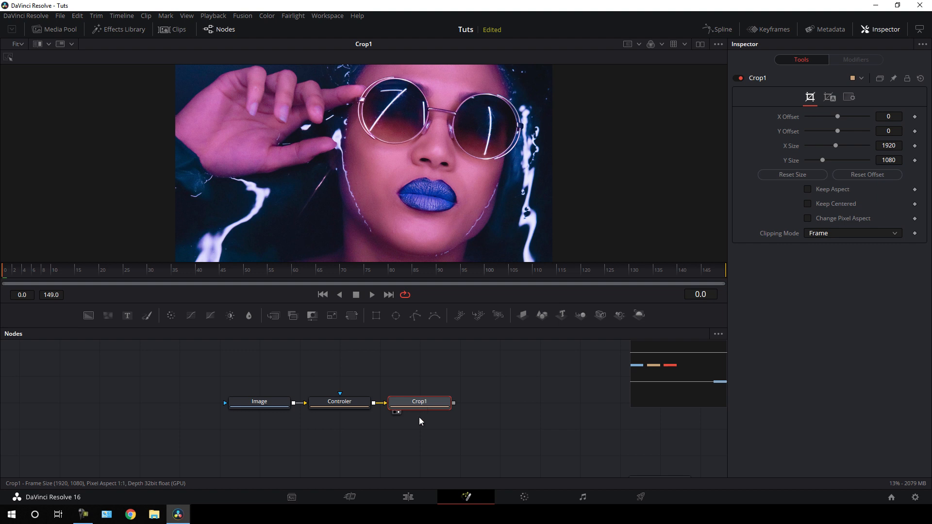
{"action": "left_click", "coordinate": [351, 316]}
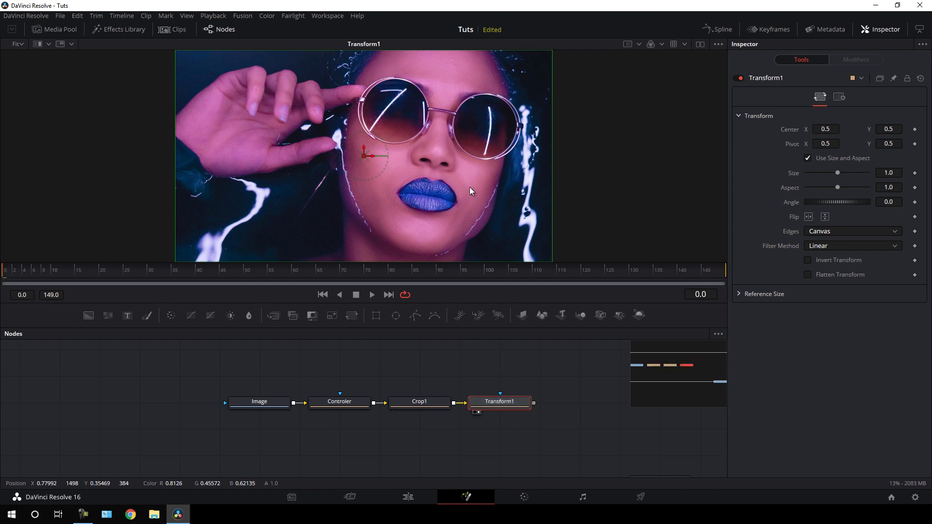
{"action": "left_click_drag", "start_coordinate": [517, 273], "coordinate": [745, 277]}
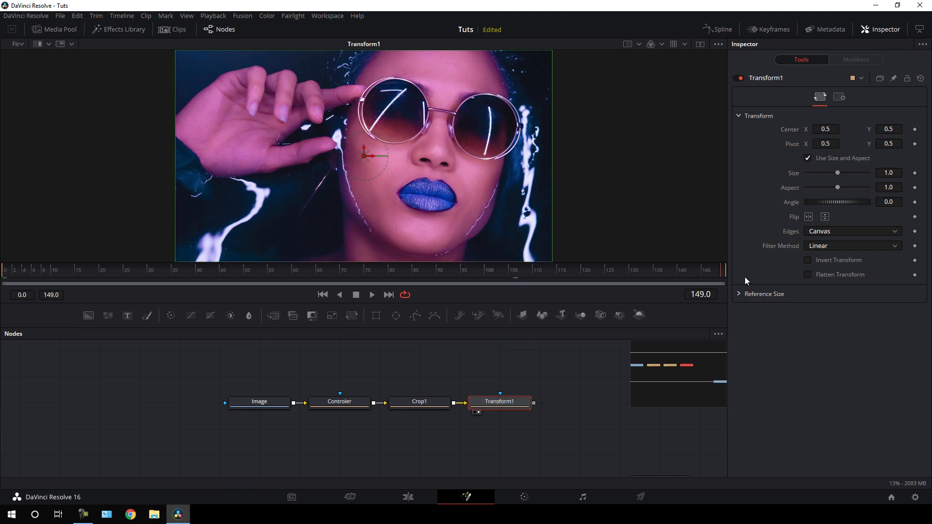
{"action": "right_click", "coordinate": [793, 174]}
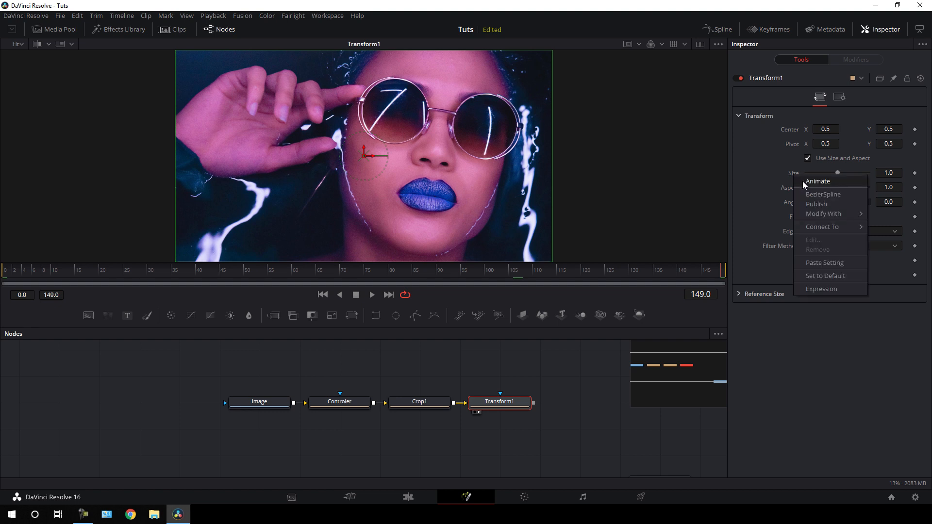
{"action": "left_click", "coordinate": [802, 181]}
Keyframe the Transform node's Size at 1.2 on frame 0, and scrub forward to frame 97 to check the zoom-out.
{"action": "left_click_drag", "start_coordinate": [334, 273], "coordinate": [3, 284]}
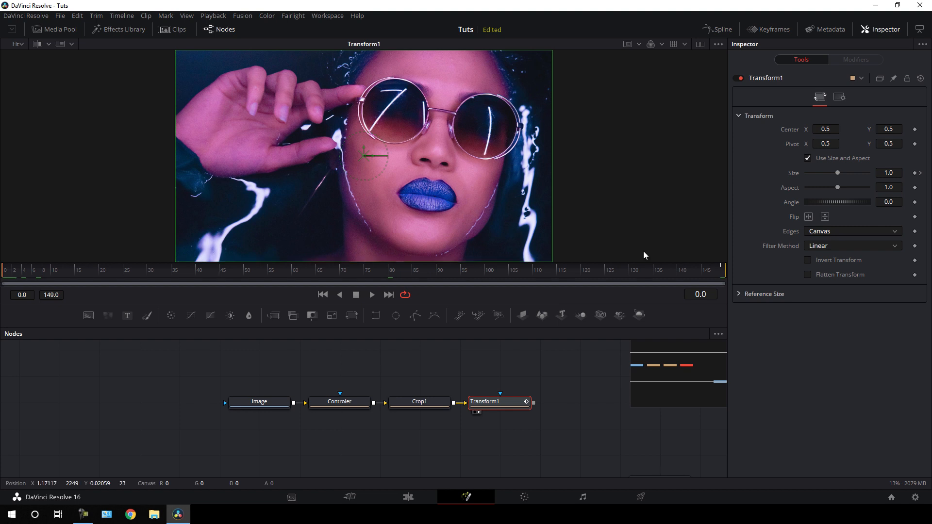
{"action": "left_click_drag", "start_coordinate": [839, 176], "coordinate": [842, 176]}
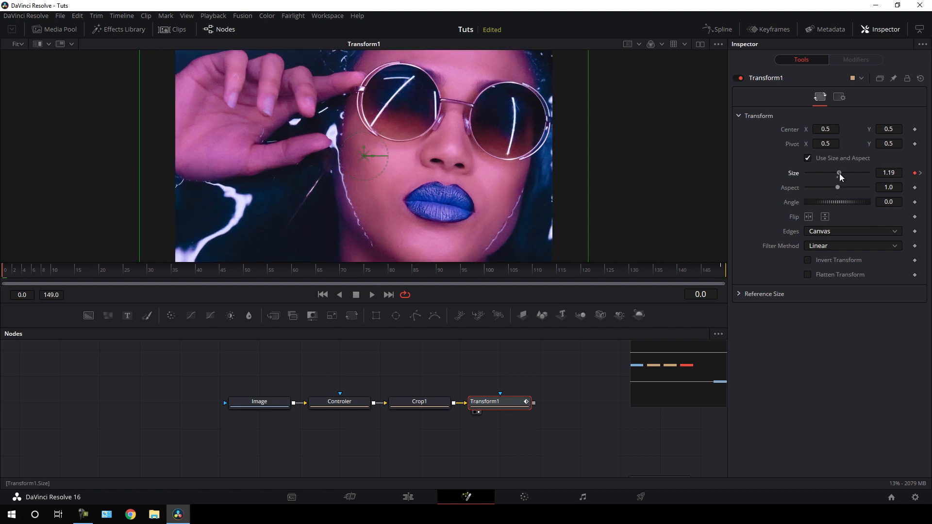
{"action": "left_click", "coordinate": [894, 173]}
{"action": "type", "text": "1.2"}
{"action": "key", "text": "Tab"}
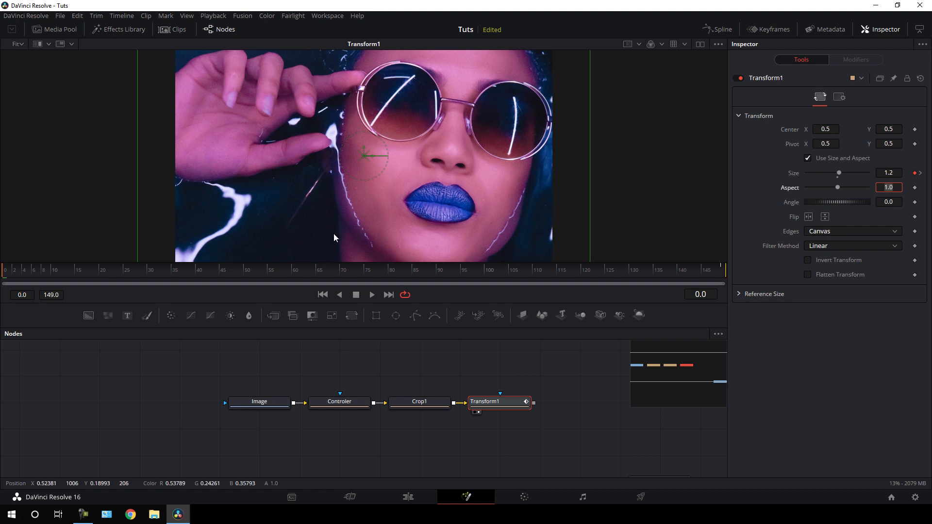
{"action": "left_click_drag", "start_coordinate": [334, 270], "coordinate": [470, 278]}
Rename the Transform1 node as "Scale Ani".
{"action": "left_click_drag", "start_coordinate": [505, 387], "coordinate": [391, 397]}
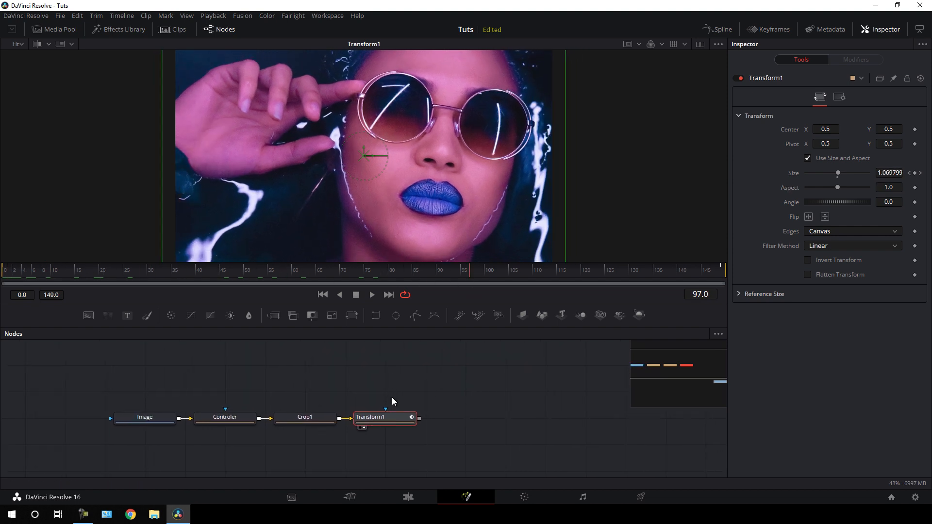
{"action": "left_click", "coordinate": [386, 421]}
{"action": "key", "text": "F2"}
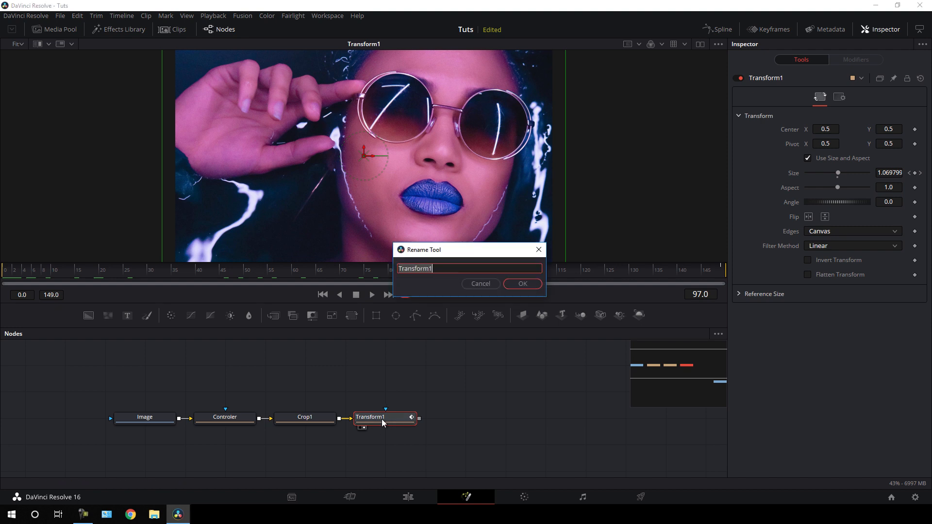
{"action": "key", "text": "BackSpace"}
{"action": "type", "text": "Scale Ani"}
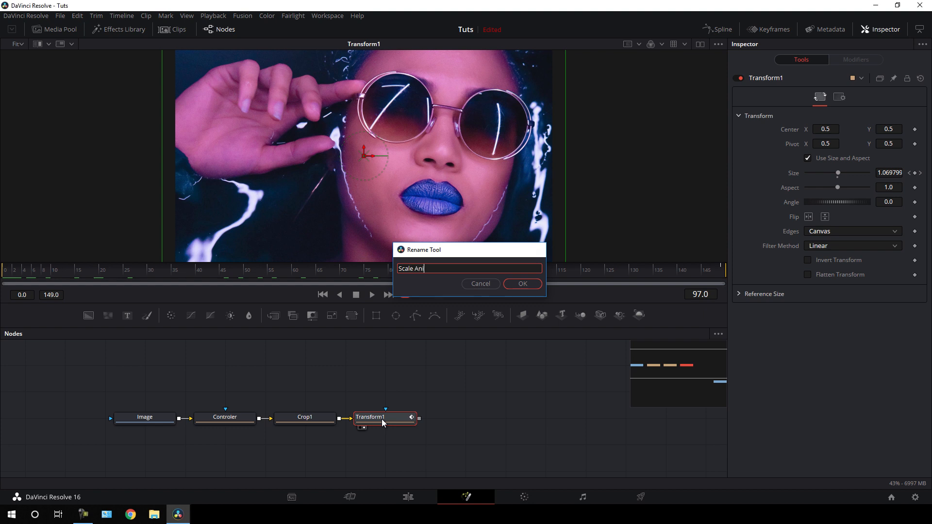
{"action": "key", "text": "Return"}
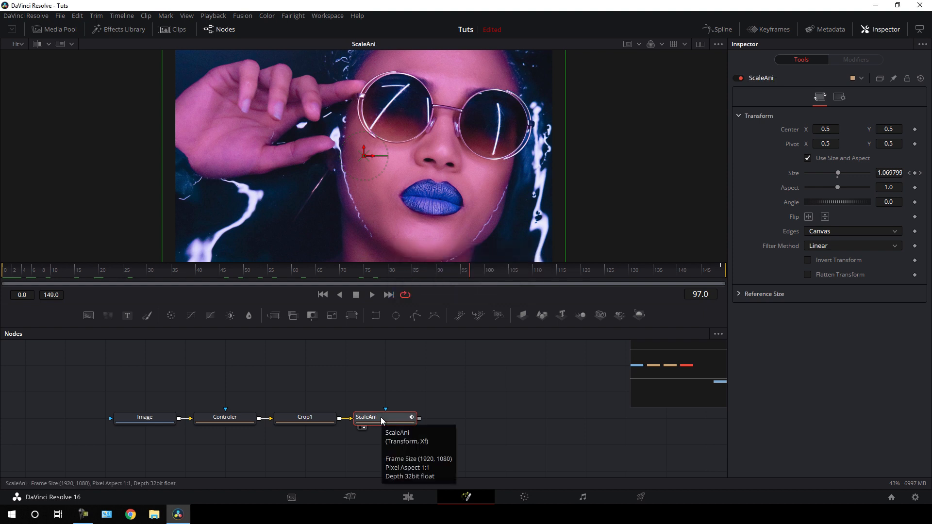
Add a Directional Blur (DrBl) node after ScaleAni.
{"action": "key", "text": "shift+space"}
{"action": "type", "text": "crop"}
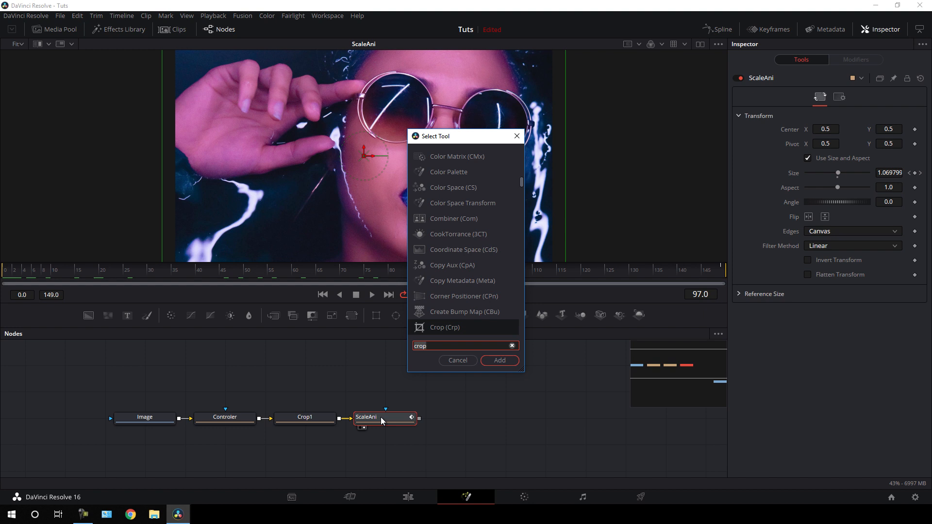
{"action": "key", "text": "BackSpace"}
{"action": "key", "text": "BackSpace"}
{"action": "key", "text": "BackSpace"}
{"action": "key", "text": "BackSpace"}
{"action": "type", "text": "Direc"}
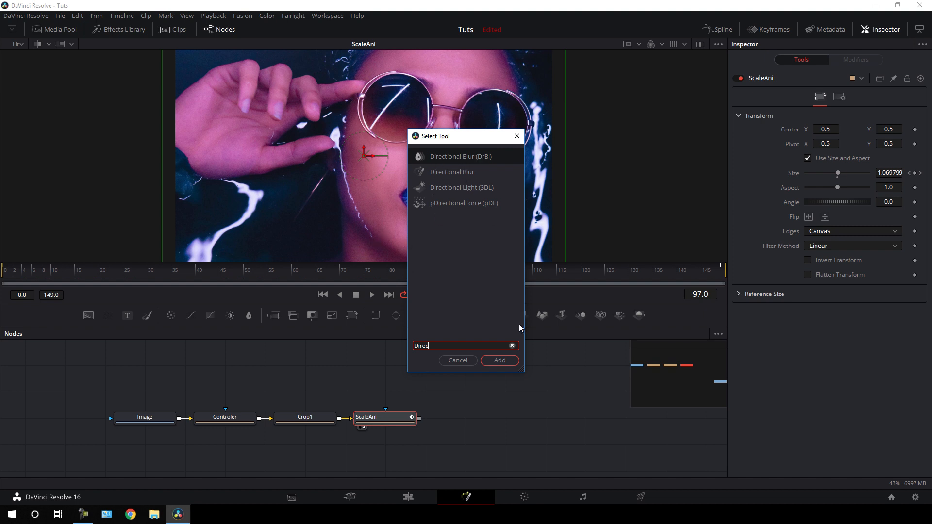
{"action": "left_click", "coordinate": [499, 362]}
{"action": "left_click_drag", "start_coordinate": [455, 418], "coordinate": [447, 200]}
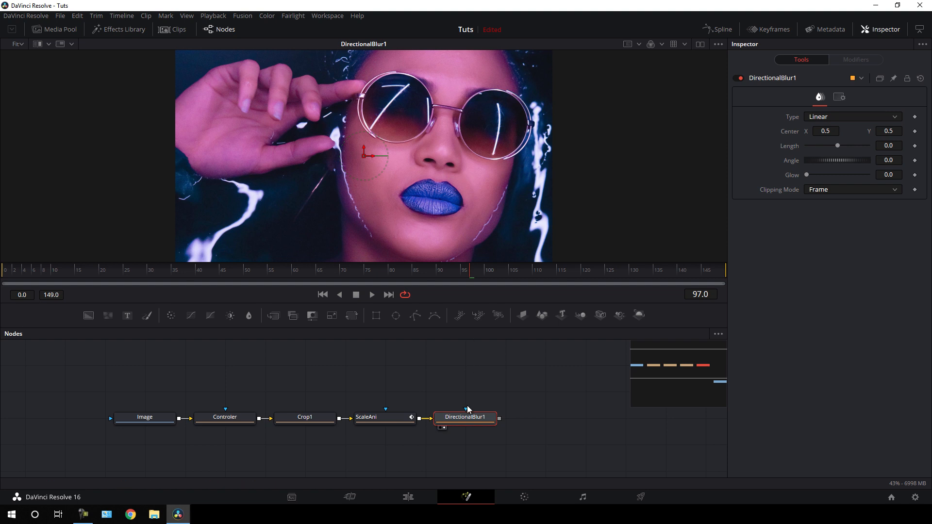
Rename the directional blur node as "Blur".
{"action": "key", "text": "F2"}
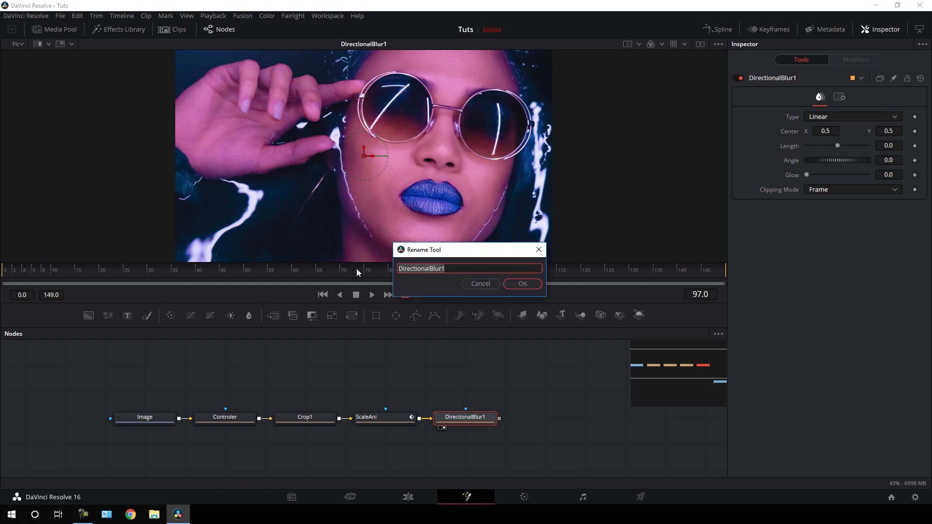
{"action": "type", "text": "Blur"}
{"action": "key", "text": "Return"}
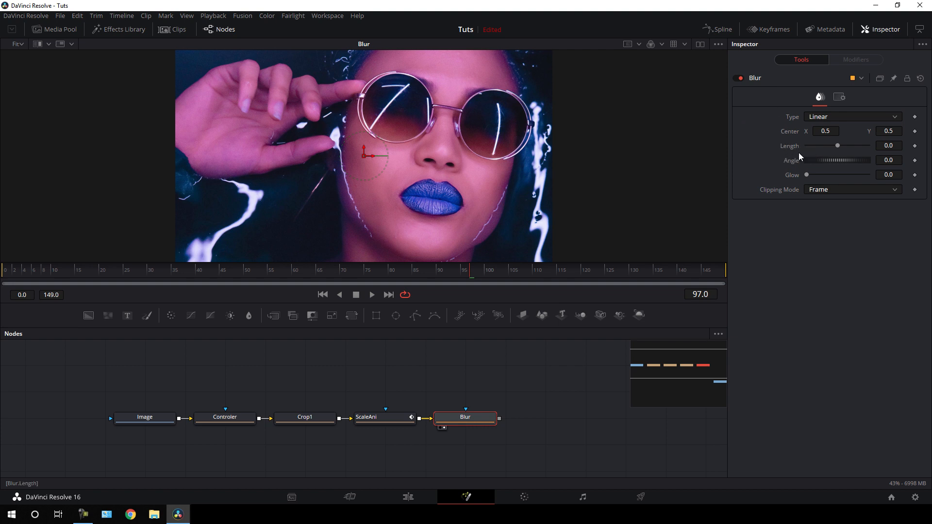
Set the Blur node's Length to 0.03.
{"action": "left_click_drag", "start_coordinate": [838, 145], "coordinate": [849, 144]}
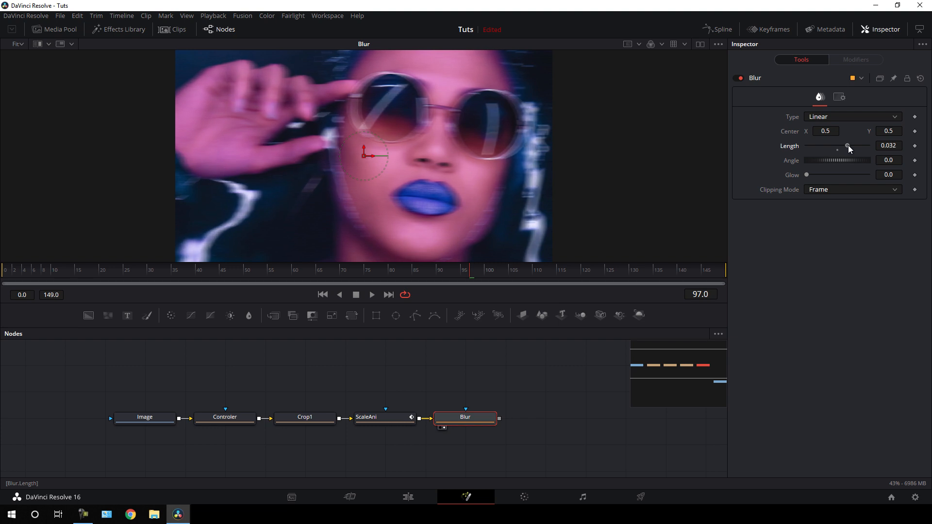
{"action": "left_click", "coordinate": [895, 145]}
{"action": "type", "text": "0.03"}
{"action": "key", "text": "Tab"}
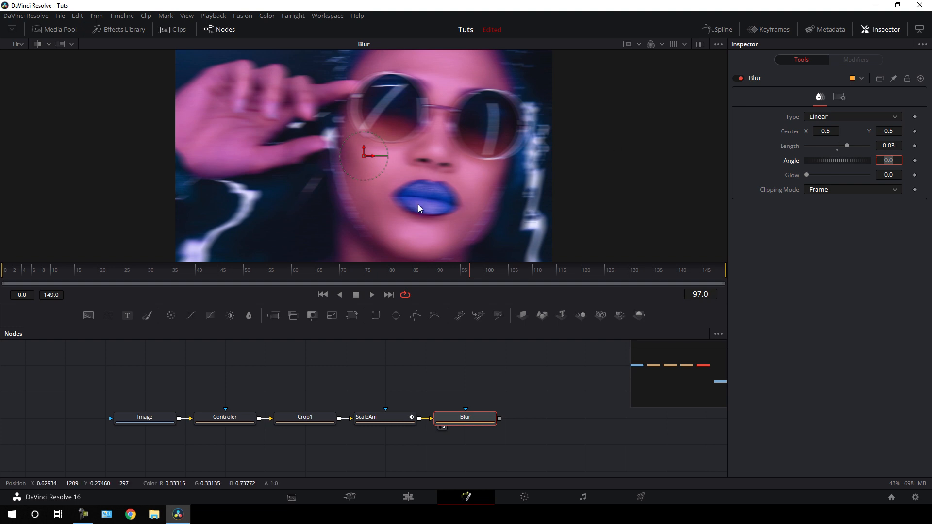
Add an unconnected Color Corrector node above Blur and rename it "CC".
{"action": "left_click", "coordinate": [453, 372]}
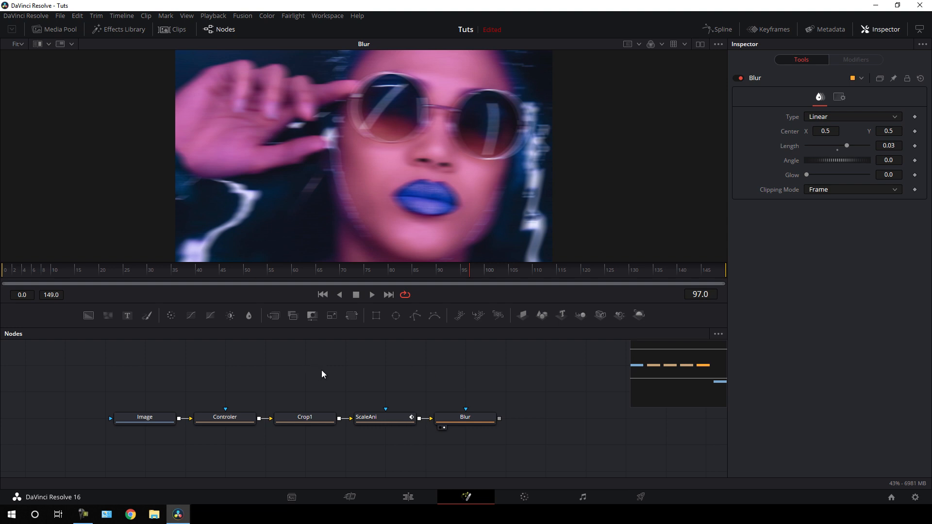
{"action": "left_click_drag", "start_coordinate": [172, 318], "coordinate": [454, 376]}
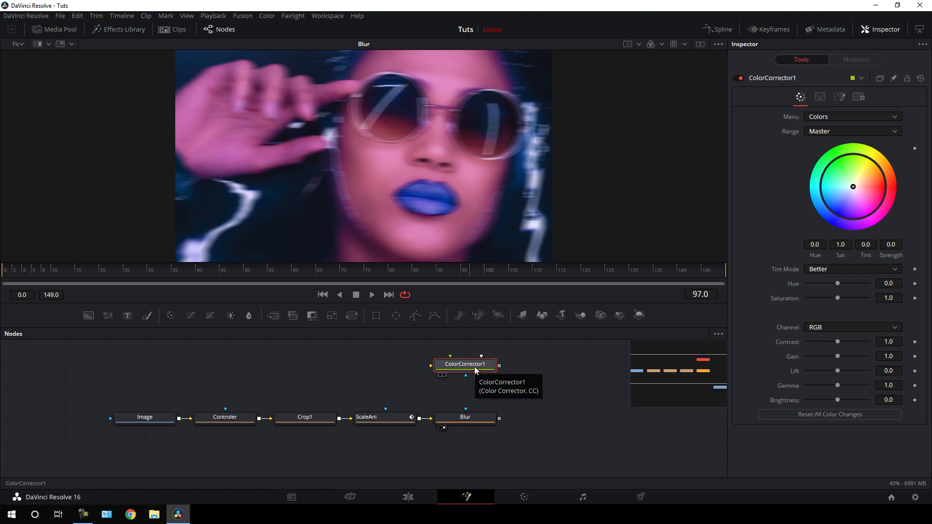
{"action": "key", "text": "F2"}
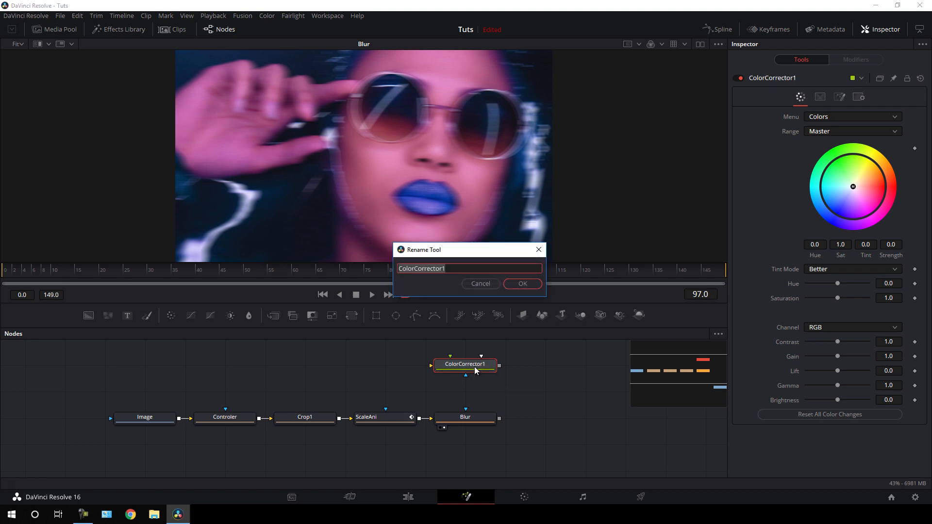
{"action": "type", "text": "CC"}
{"action": "key", "text": "Return"}
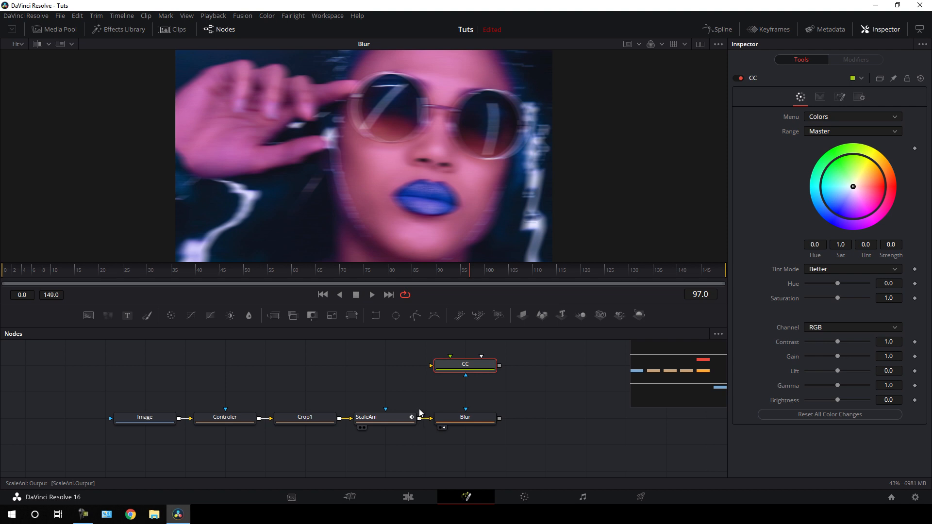
Feed ScaleAni's output into the CC node, shown in the viewer, and desaturate the picture with a Saturation of 0.0.
{"action": "left_click_drag", "start_coordinate": [419, 418], "coordinate": [380, 365]}
{"action": "key", "text": "1"}
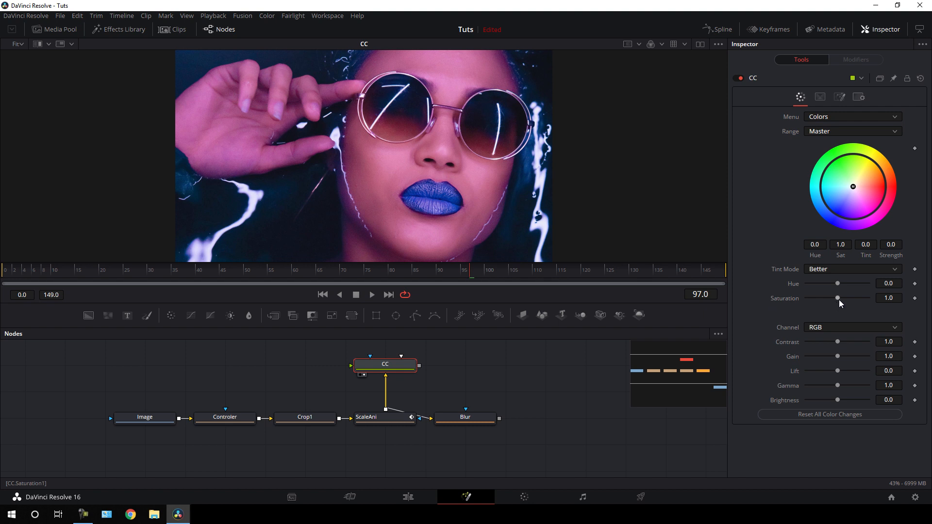
{"action": "left_click_drag", "start_coordinate": [838, 299], "coordinate": [805, 301]}
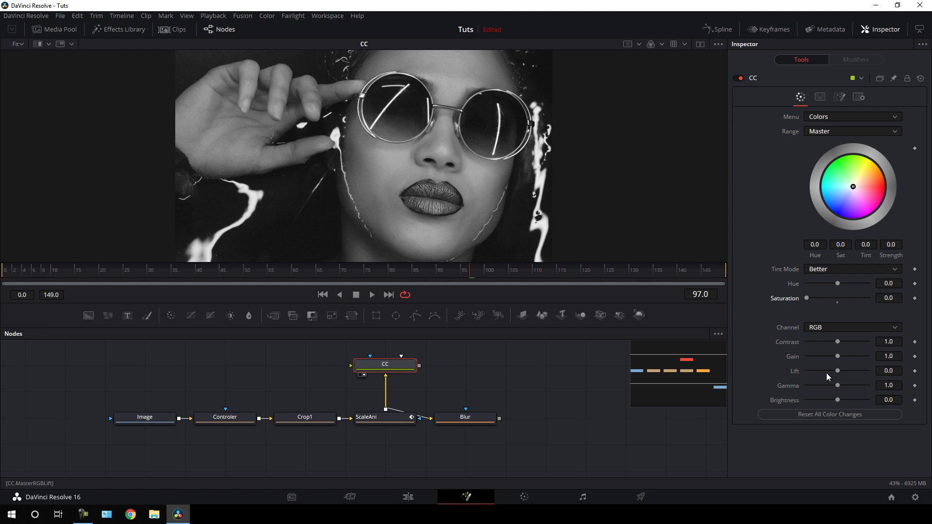
Darken the black-and-white picture by setting the CC node's Lift to -0.2.
{"action": "left_click_drag", "start_coordinate": [837, 374], "coordinate": [835, 372]}
{"action": "left_click", "coordinate": [888, 370]}
{"action": "type", "text": "-"}
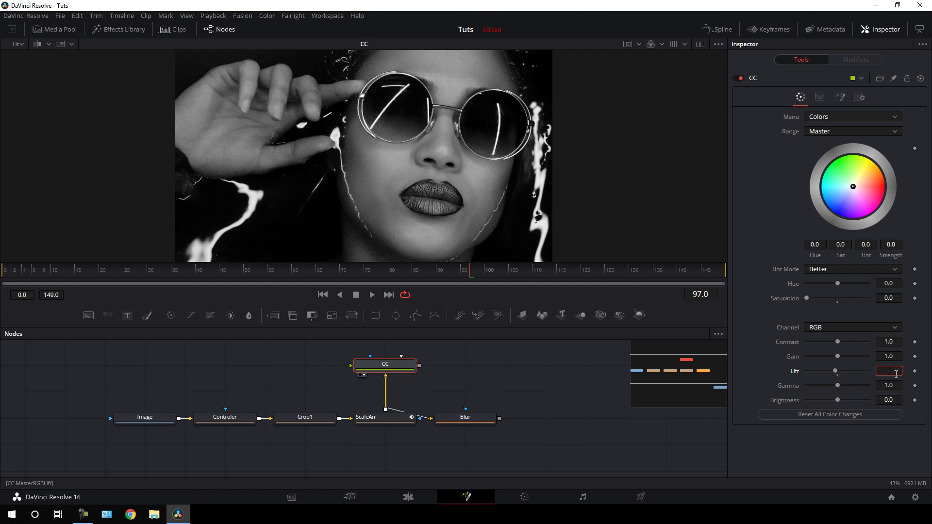
{"action": "type", "text": "0.2"}
{"action": "key", "text": "Tab"}
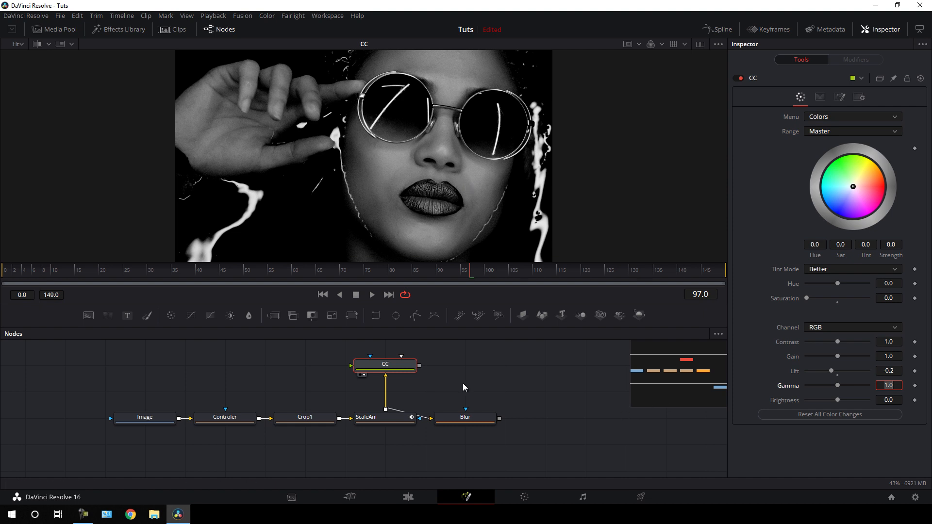
Add an unconnected Text+ node above the chain, show it in the viewer and enter the text "Slideshow".
{"action": "left_click_drag", "start_coordinate": [462, 361], "coordinate": [457, 379]}
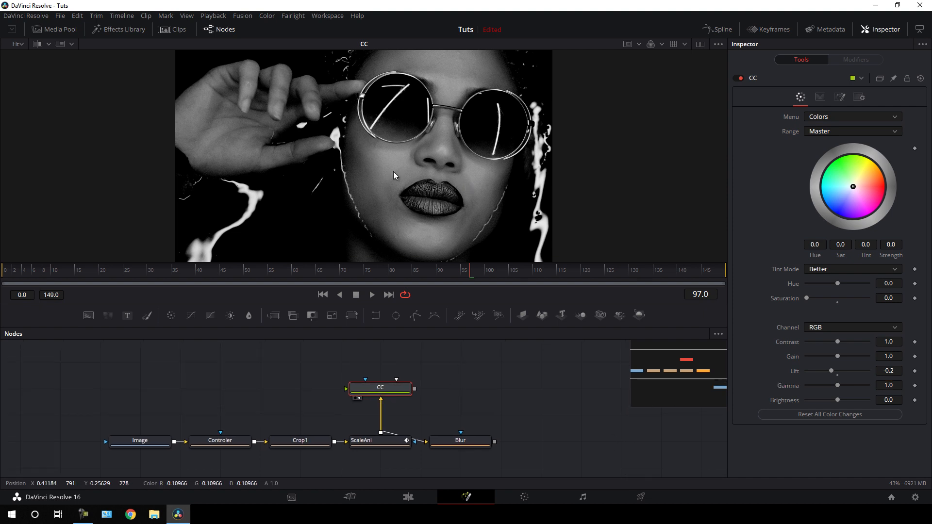
{"action": "left_click_drag", "start_coordinate": [302, 361], "coordinate": [304, 371]}
{"action": "left_click", "coordinate": [305, 371]}
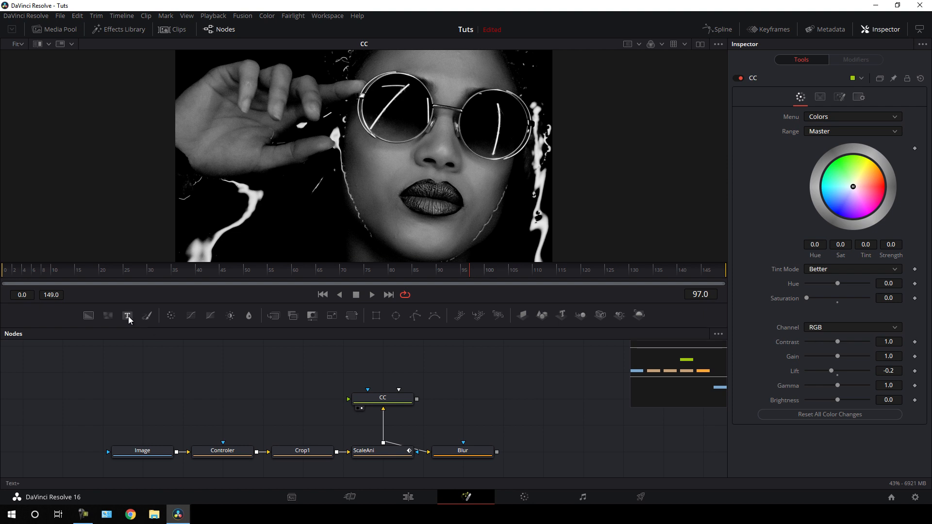
{"action": "left_click_drag", "start_coordinate": [128, 317], "coordinate": [297, 155]}
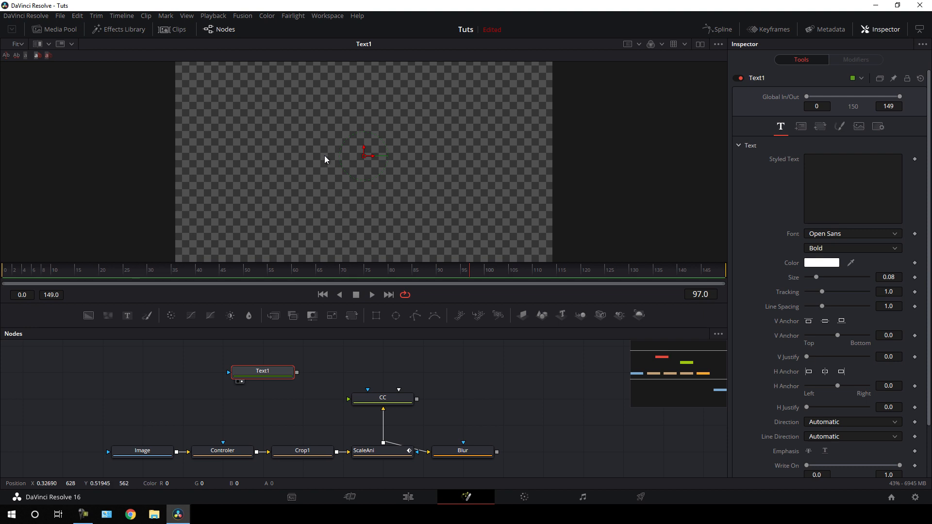
{"action": "left_click", "coordinate": [811, 186]}
{"action": "type", "text": "Slideshow"}
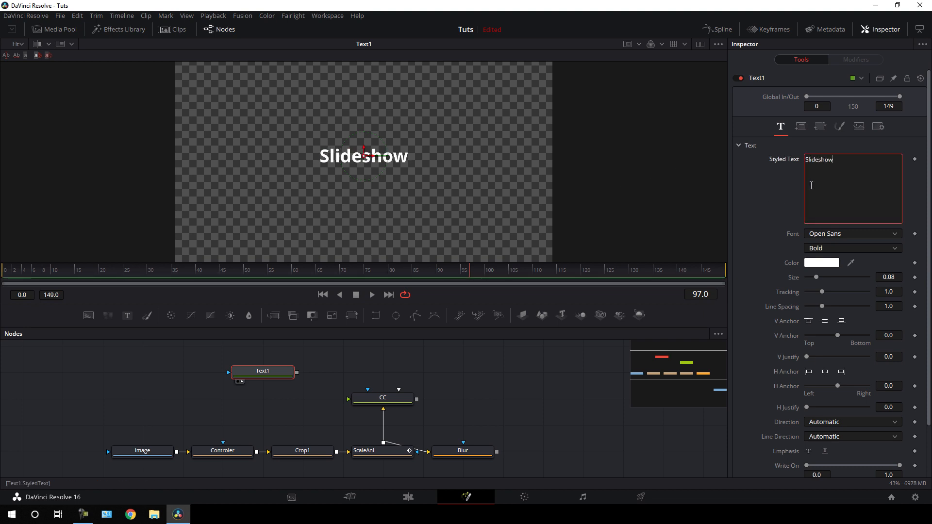
Set the "Slideshow" text to the Handycheera font with a Size of 0.25.
{"action": "left_click", "coordinate": [849, 233]}
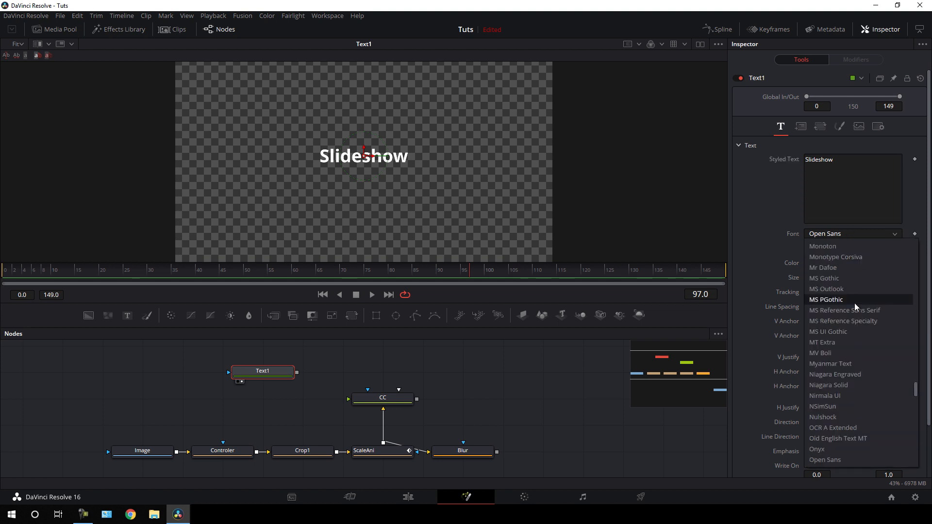
{"action": "scroll", "coordinate": [855, 306], "scroll_direction": "up", "scroll_amount": 10}
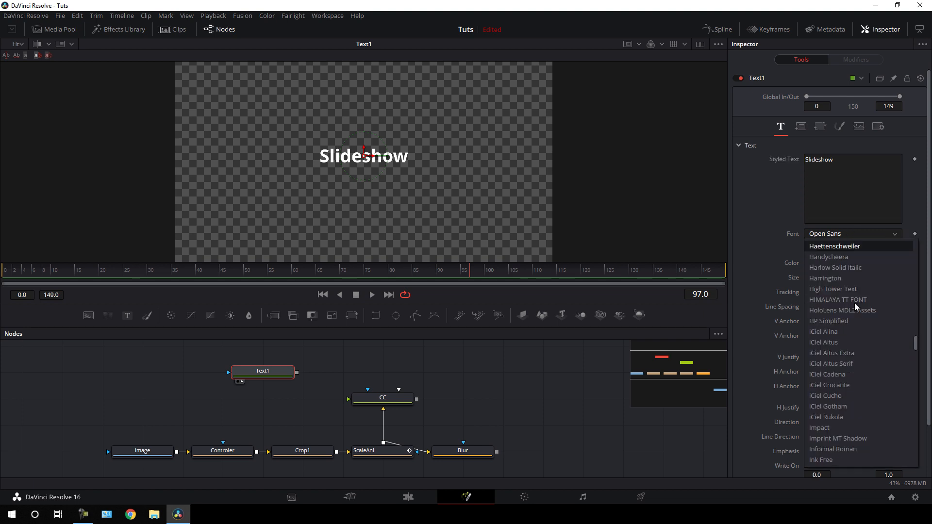
{"action": "left_click", "coordinate": [843, 257]}
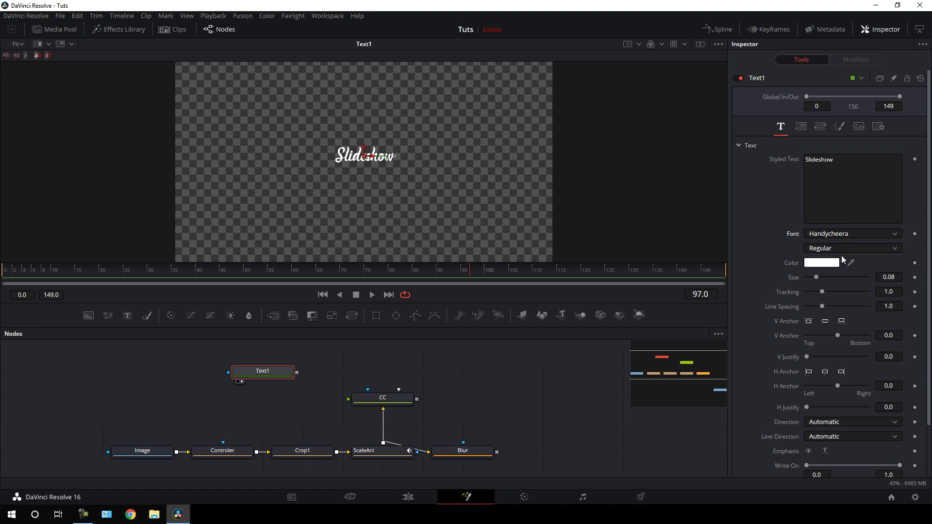
{"action": "left_click_drag", "start_coordinate": [816, 277], "coordinate": [840, 281]}
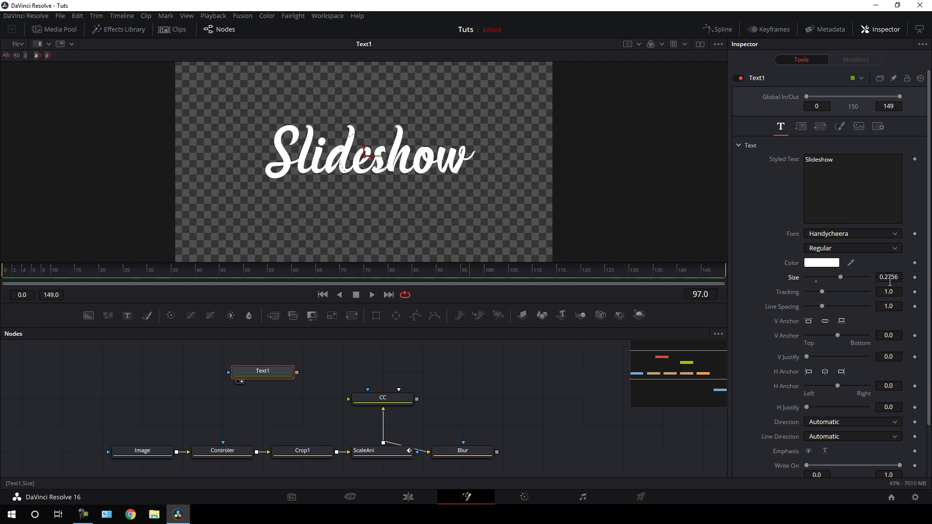
{"action": "left_click", "coordinate": [892, 280]}
{"action": "type", "text": "0.25"}
{"action": "key", "text": "Tab"}
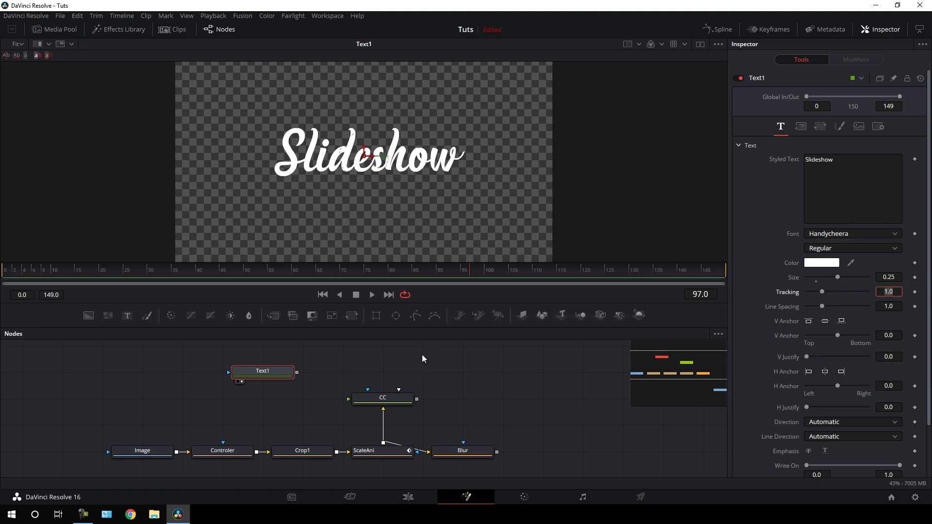
Add a Merge node above CC, feed it Text1 as foreground and CC as background, and show the merge in the viewer.
{"action": "key", "text": "Return"}
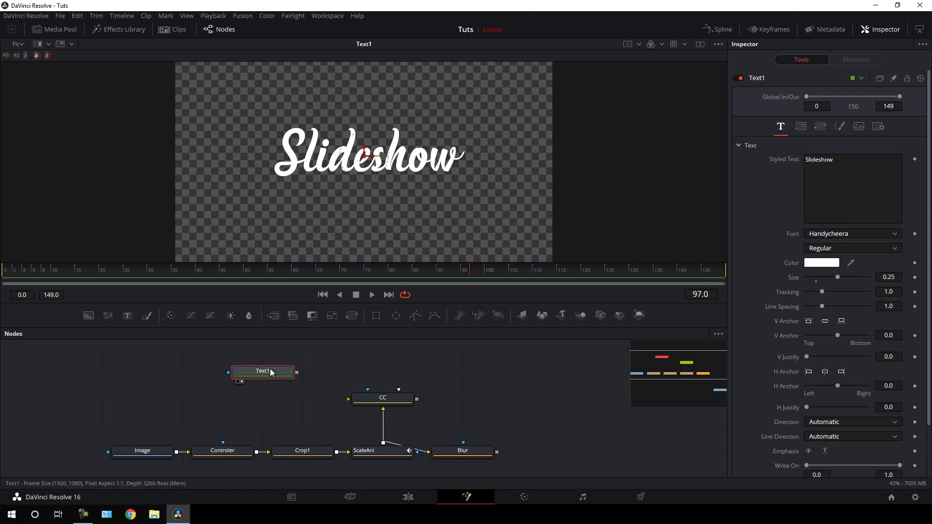
{"action": "left_click_drag", "start_coordinate": [389, 403], "coordinate": [393, 163]}
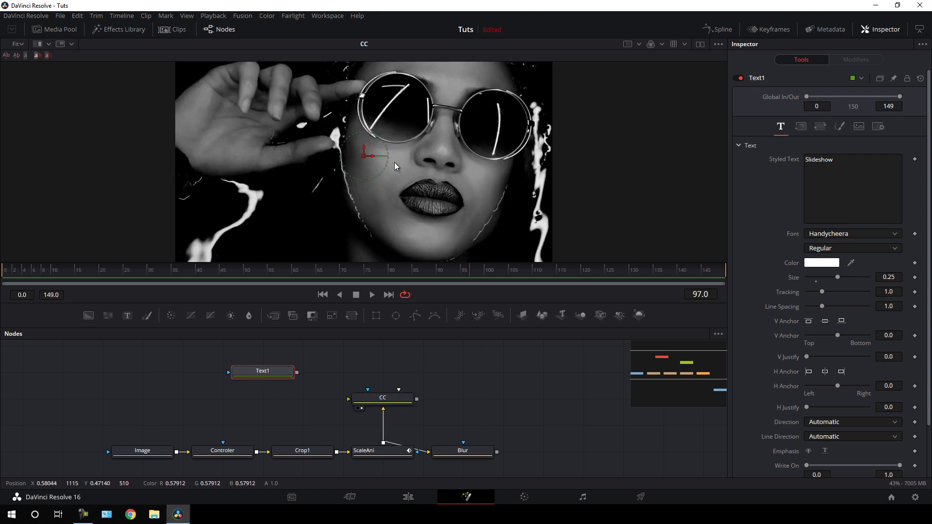
{"action": "left_click", "coordinate": [416, 379]}
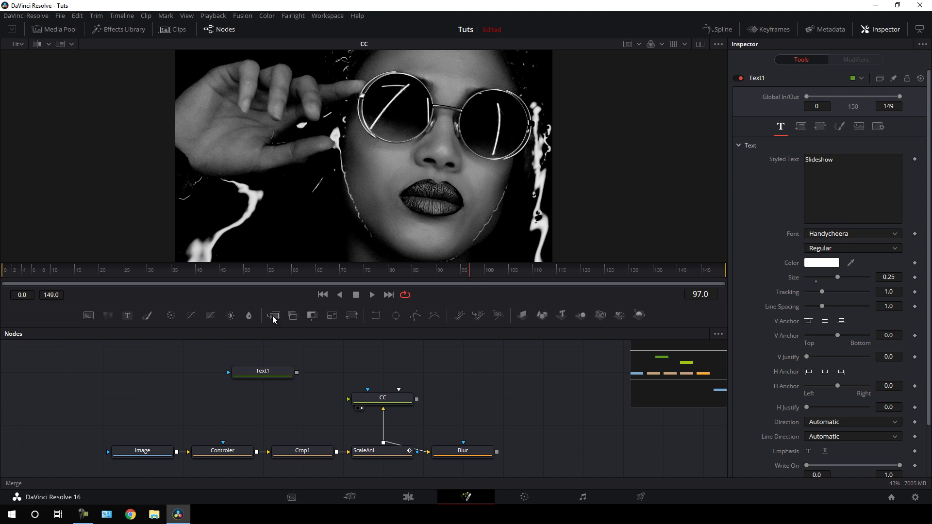
{"action": "left_click_drag", "start_coordinate": [274, 316], "coordinate": [385, 367]}
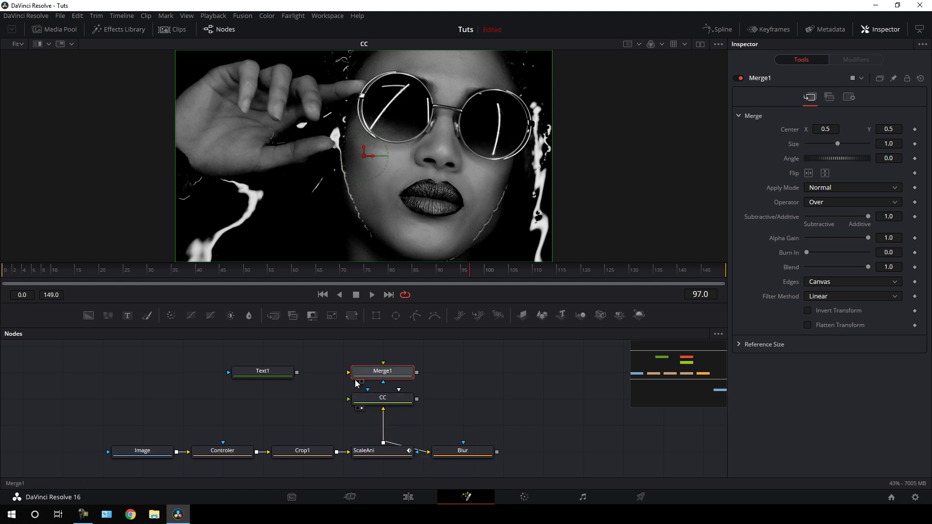
{"action": "left_click_drag", "start_coordinate": [349, 374], "coordinate": [271, 376]}
{"action": "left_click_drag", "start_coordinate": [389, 376], "coordinate": [399, 189]}
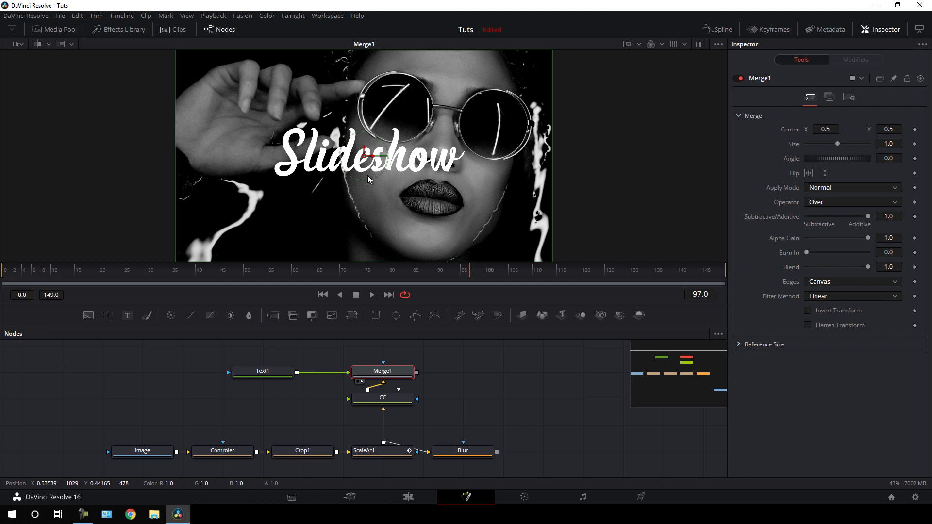
Make room after Text1 and insert a Drop Shadow node between Text1 and Merge1.
{"action": "left_click_drag", "start_coordinate": [276, 378], "coordinate": [235, 377]}
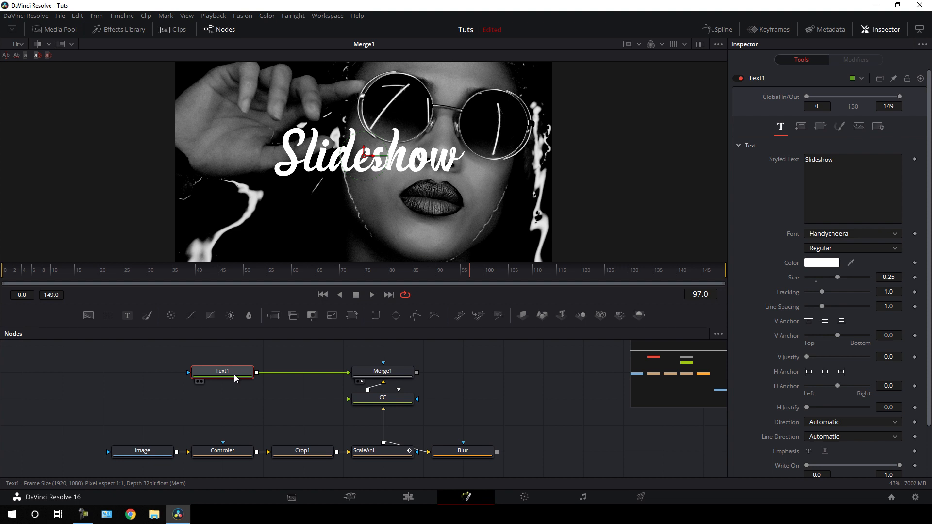
{"action": "key", "text": "shift+space"}
{"action": "type", "text": "Direc"}
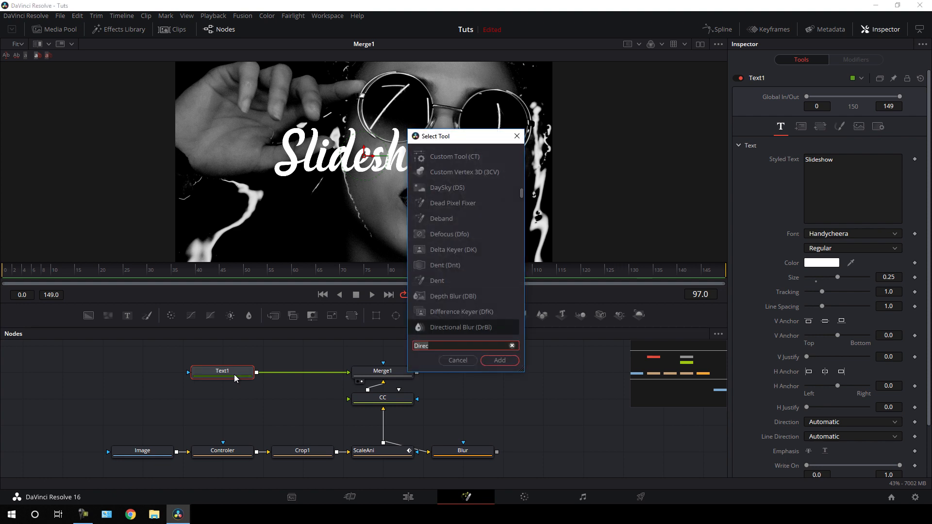
{"action": "key", "text": "BackSpace"}
{"action": "key", "text": "BackSpace"}
{"action": "key", "text": "BackSpace"}
{"action": "key", "text": "BackSpace"}
{"action": "key", "text": "BackSpace"}
{"action": "type", "text": "dr"}
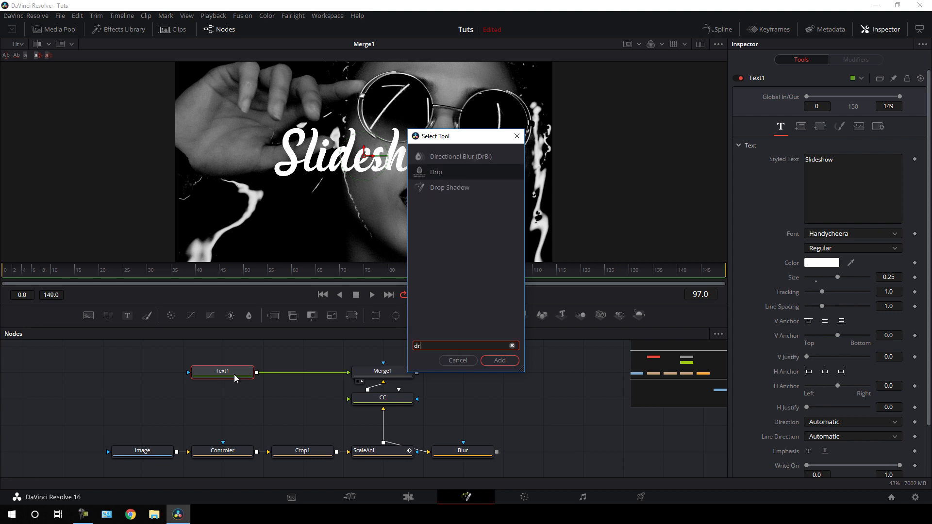
{"action": "type", "text": "op"}
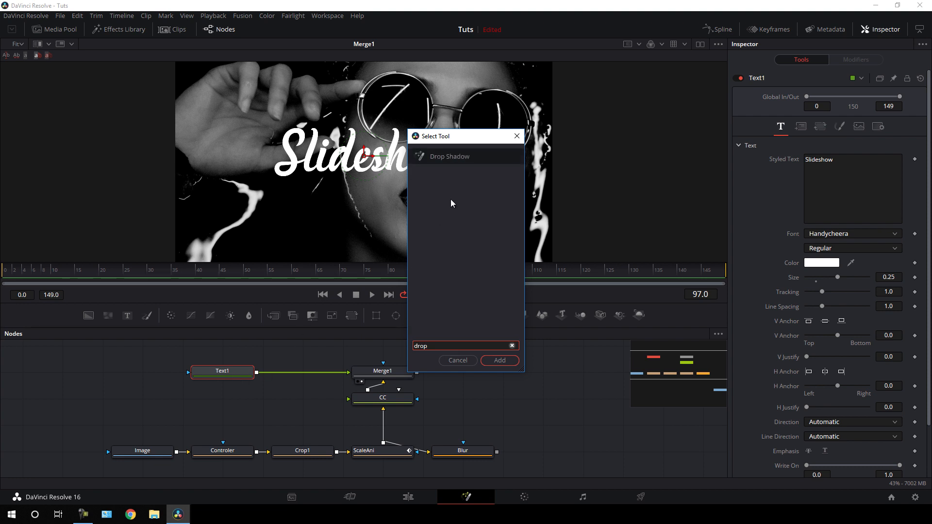
{"action": "left_click", "coordinate": [493, 360]}
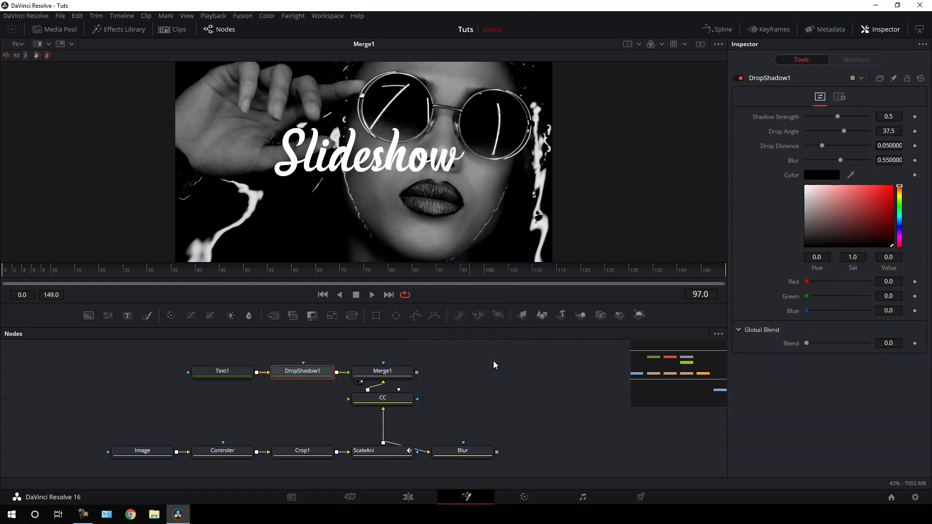
Rename the drop shadow node to "Shadow".
{"action": "key", "text": "F2"}
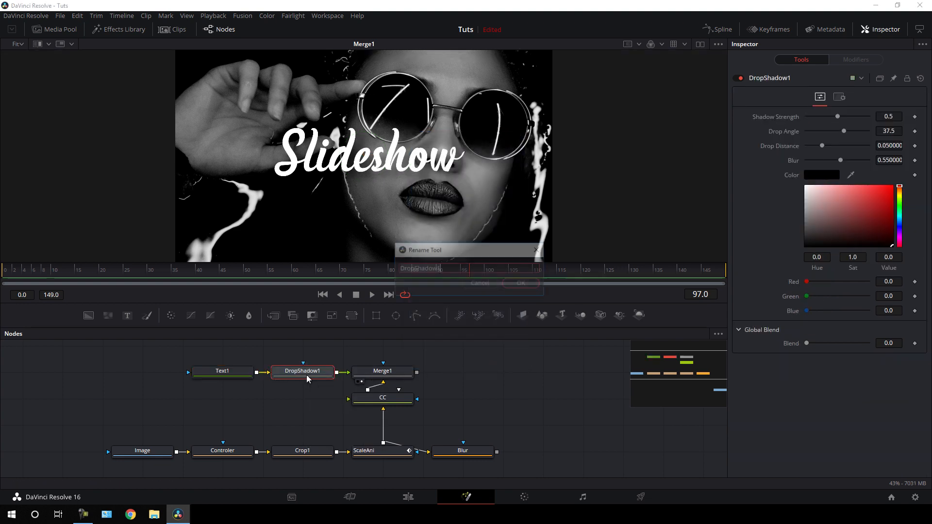
{"action": "key", "text": "BackSpace"}
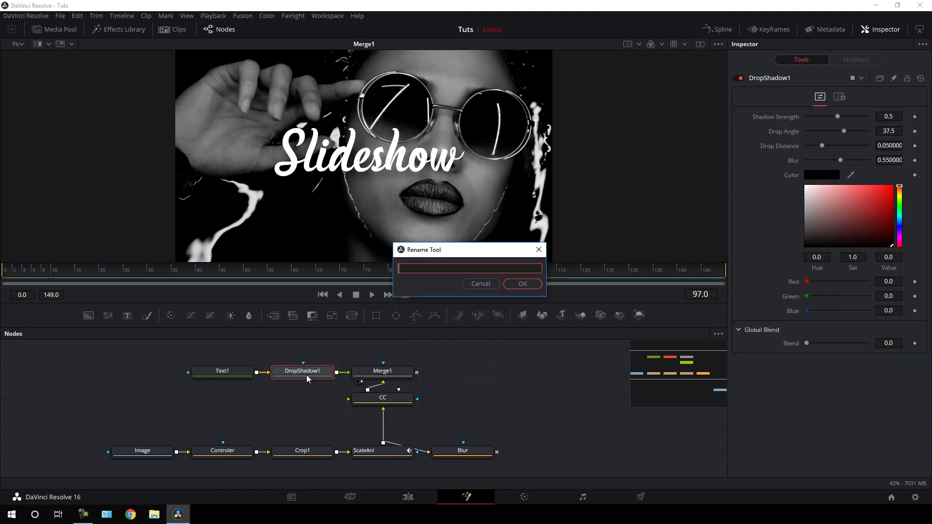
{"action": "type", "text": "Shadow"}
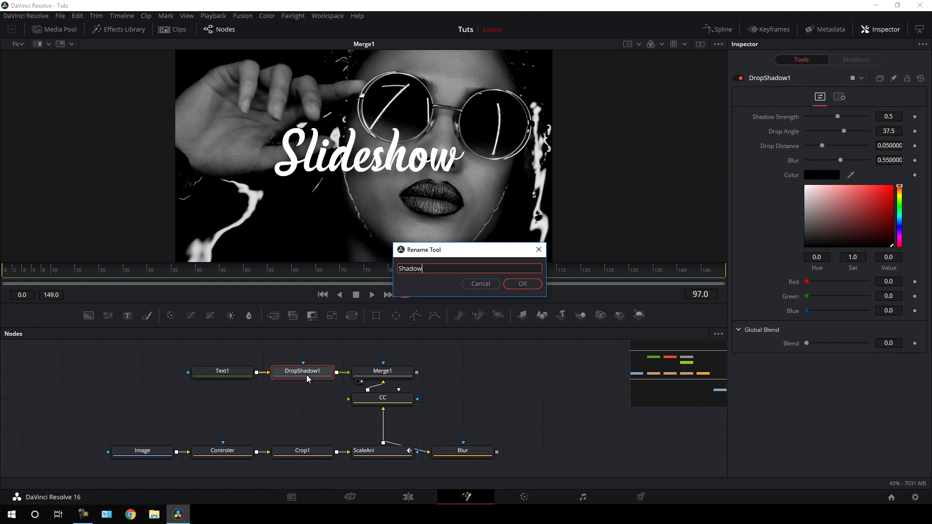
{"action": "key", "text": "Return"}
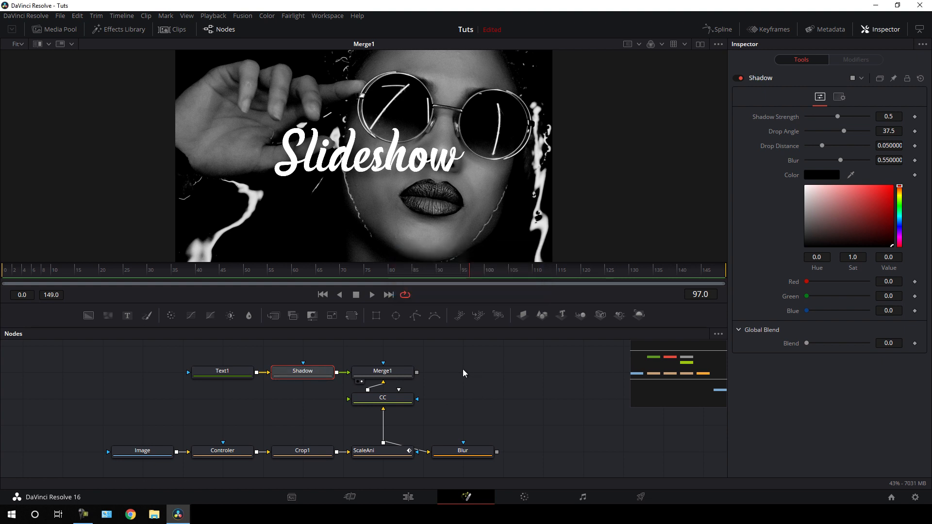
Import the Brush_01 image from the New Client folder into the media pool.
{"action": "left_click_drag", "start_coordinate": [441, 357], "coordinate": [435, 399]}
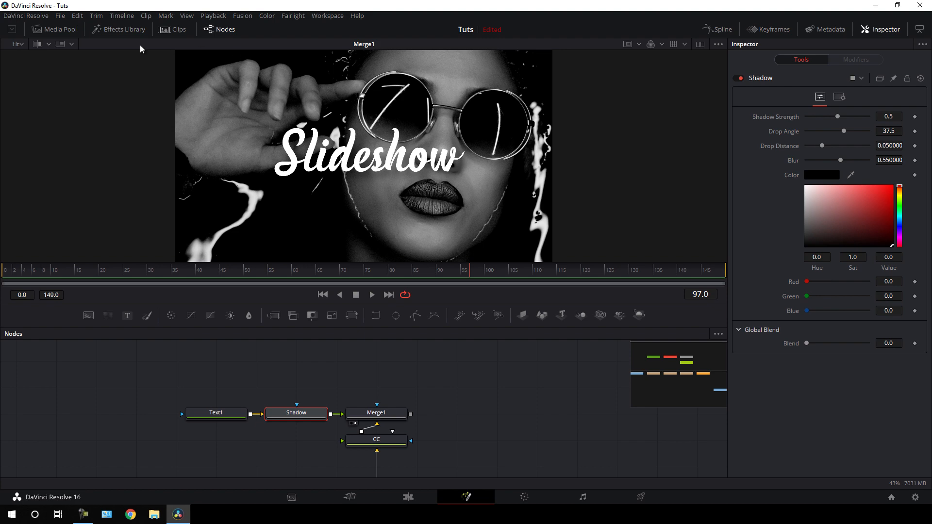
{"action": "left_click", "coordinate": [54, 30]}
{"action": "right_click", "coordinate": [115, 139]}
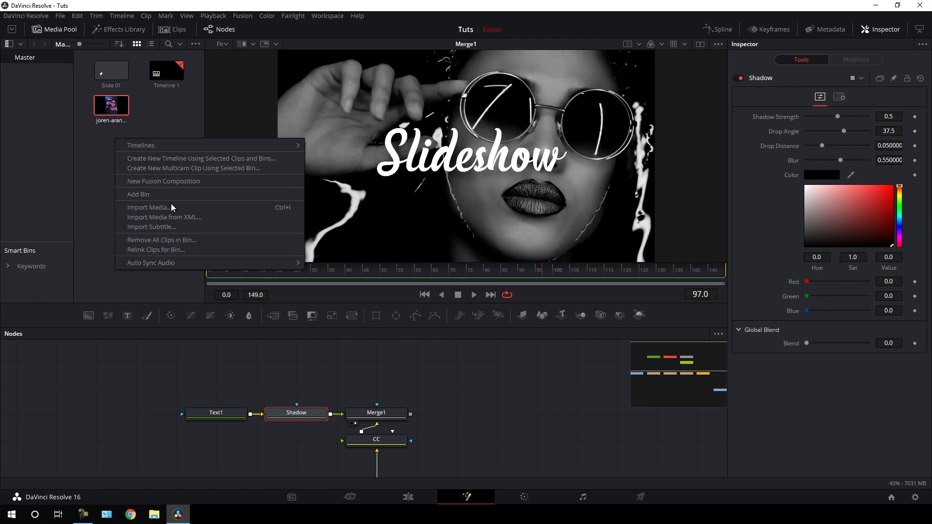
{"action": "left_click", "coordinate": [153, 207]}
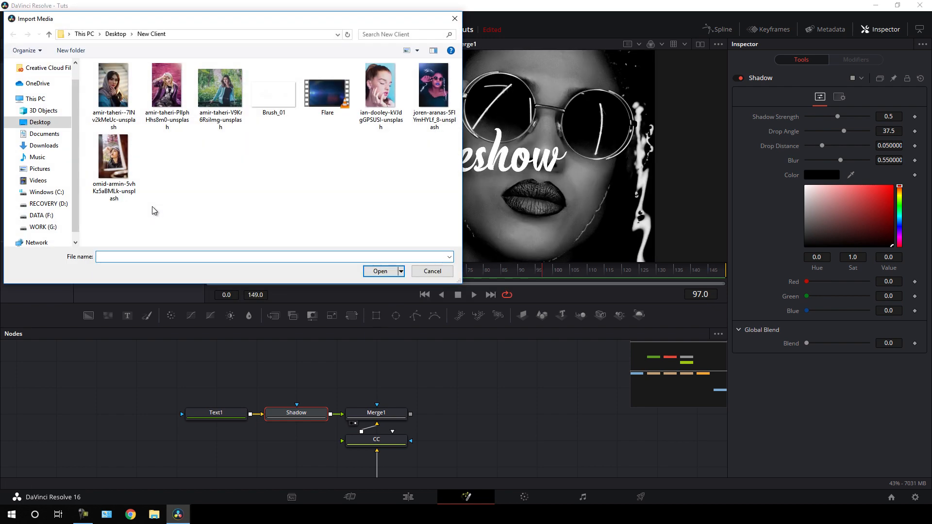
{"action": "left_click", "coordinate": [274, 103]}
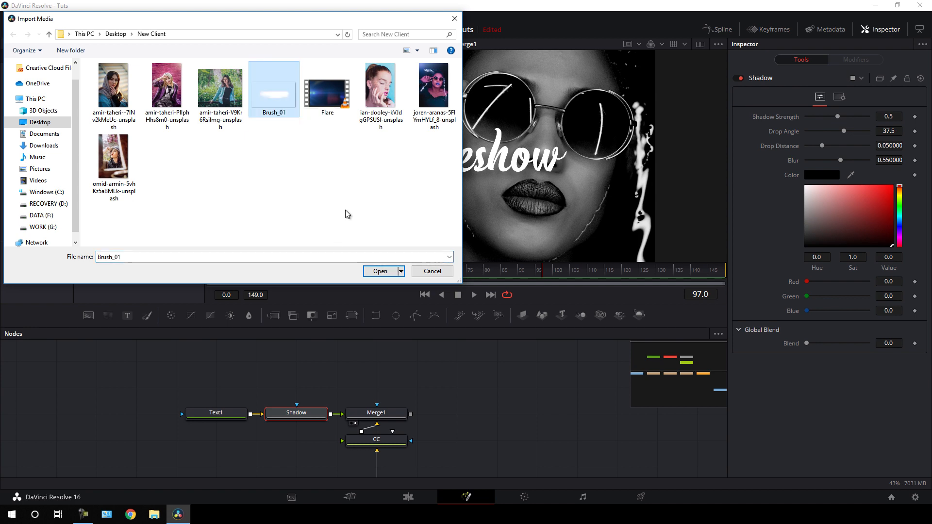
{"action": "left_click", "coordinate": [379, 271]}
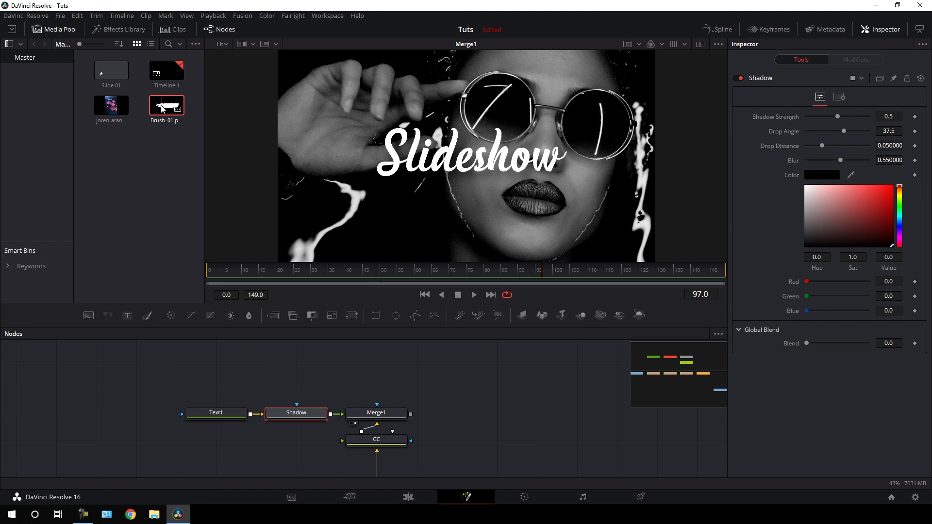
Add Brush_01.png as an unconnected node above the text chain, rename it "Brush" and close the media pool.
{"action": "mouse_move", "coordinate": [162, 108]}
{"action": "left_mouse_down"}
{"action": "mouse_move", "coordinate": [306, 361]}
{"action": "mouse_move", "coordinate": [271, 381]}
{"action": "mouse_move", "coordinate": [284, 380]}
{"action": "left_mouse_up"}
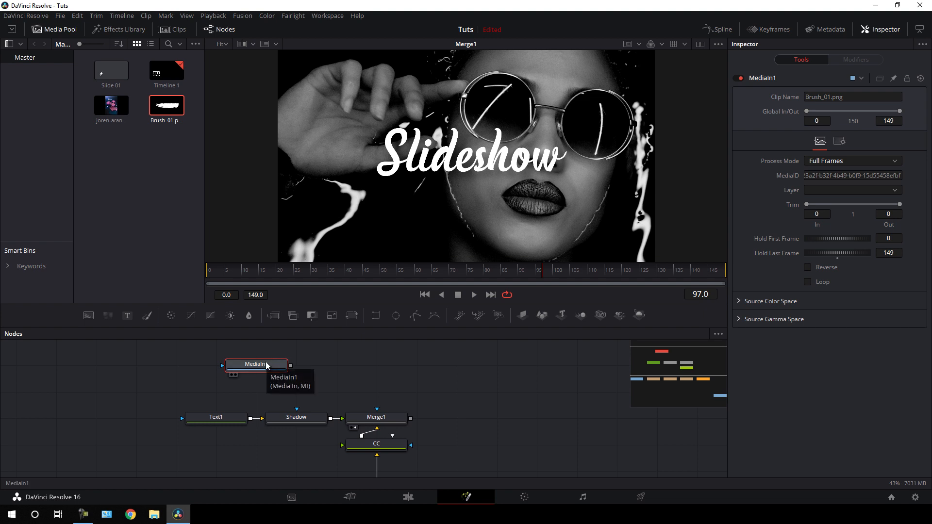
{"action": "key", "text": "F2"}
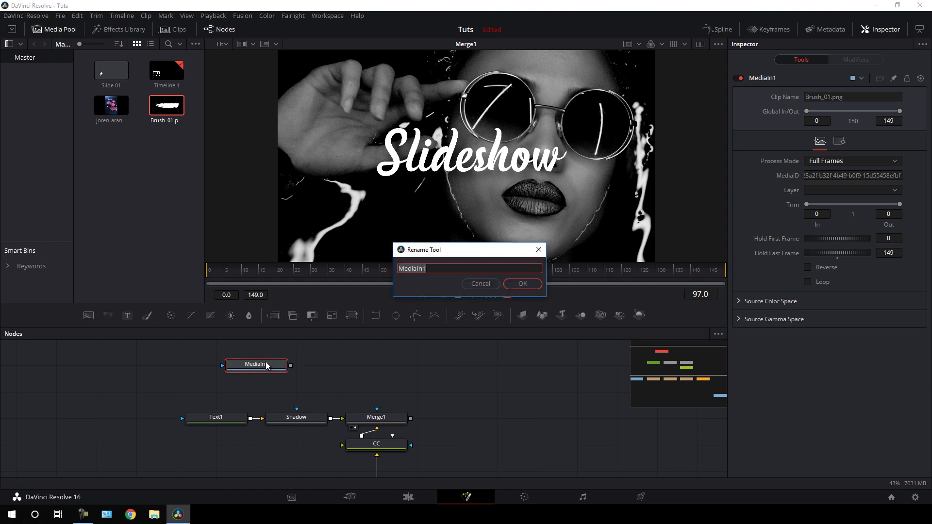
{"action": "key", "text": "BackSpace"}
{"action": "type", "text": "Brush"}
{"action": "left_click", "coordinate": [529, 286]}
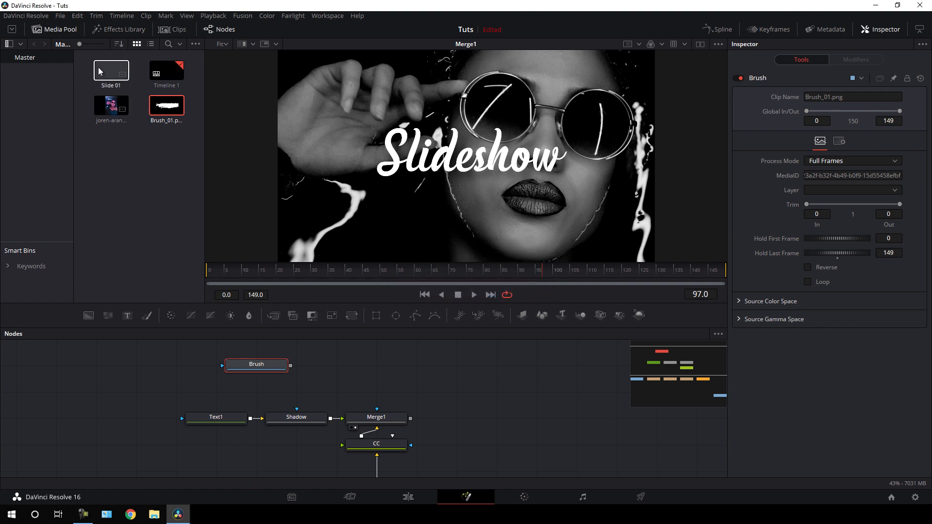
{"action": "left_click", "coordinate": [60, 30]}
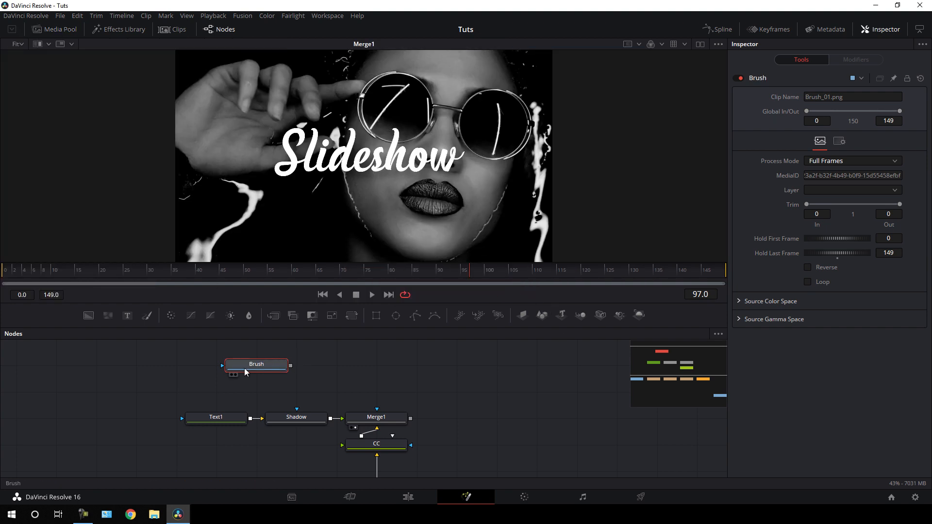
Attach a Transform node to the Brush node's output, rename it "T01" and show it in the viewer.
{"action": "mouse_move", "coordinate": [270, 369]}
{"action": "left_mouse_down"}
{"action": "mouse_move", "coordinate": [231, 370]}
{"action": "mouse_move", "coordinate": [230, 233]}
{"action": "mouse_move", "coordinate": [259, 207]}
{"action": "left_mouse_up"}
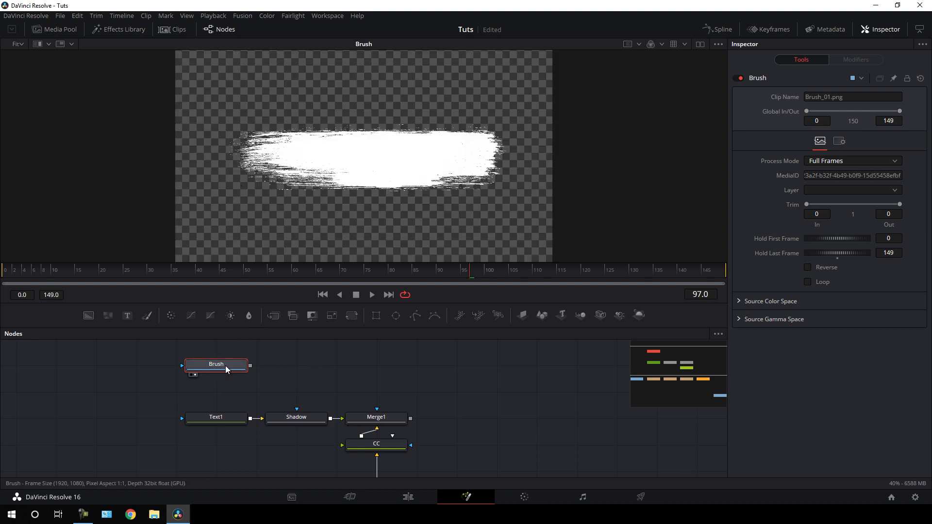
{"action": "left_click", "coordinate": [352, 319]}
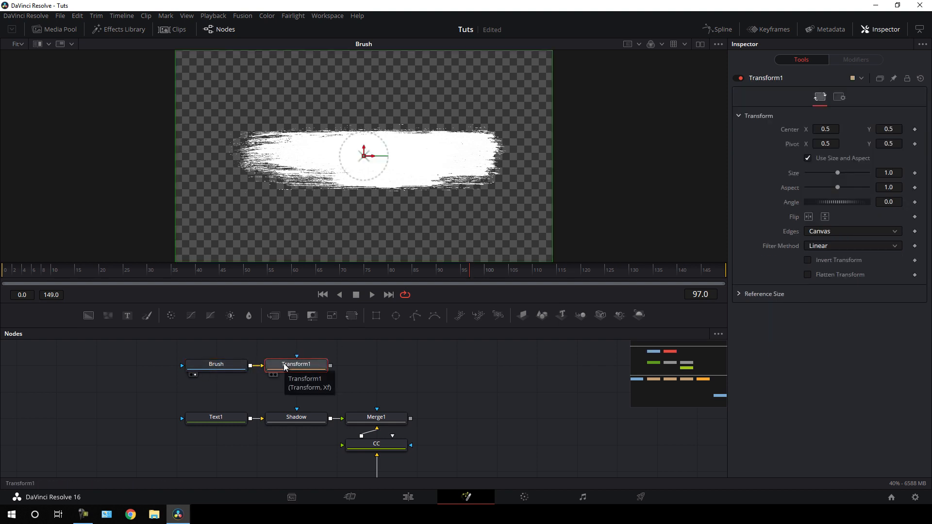
{"action": "key", "text": "F2"}
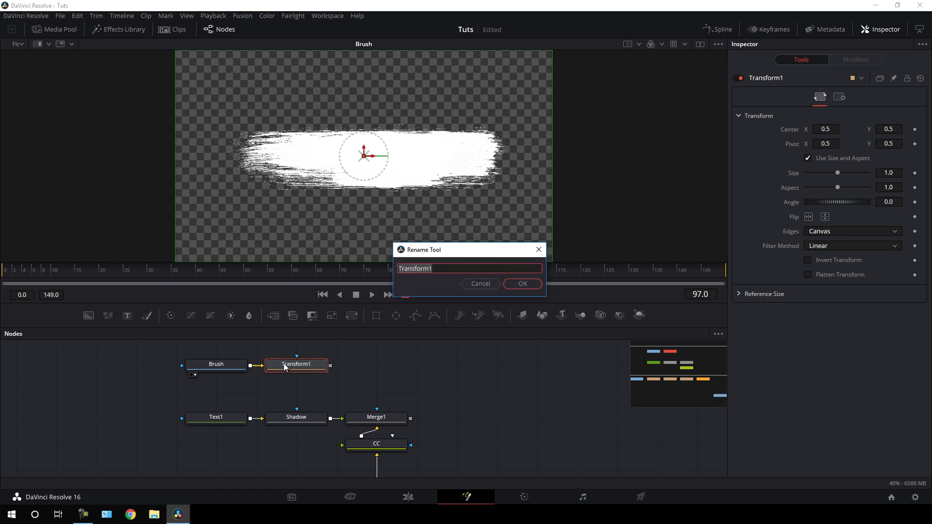
{"action": "key", "text": "BackSpace"}
{"action": "type", "text": "T01"}
{"action": "key", "text": "Return"}
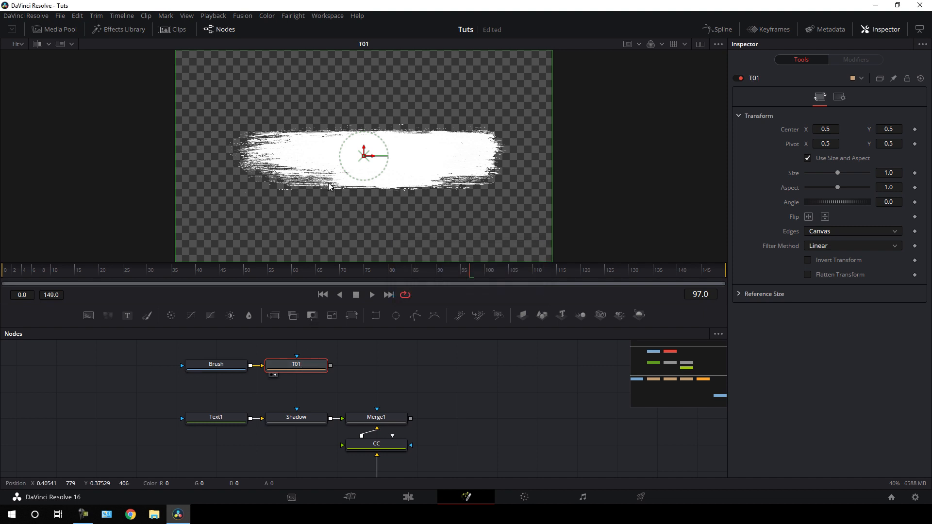
Tilt the T01 brush stroke to about -168.3°, set its Size to 1.2 and move its center to about X 0.496, Y 0.779.
{"action": "left_click_drag", "start_coordinate": [383, 176], "coordinate": [342, 108]}
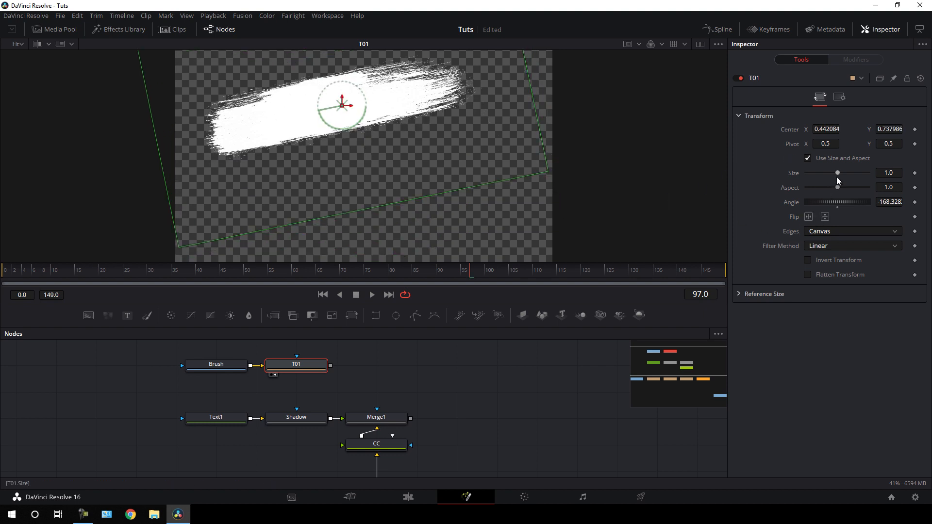
{"action": "left_click_drag", "start_coordinate": [837, 173], "coordinate": [839, 173]}
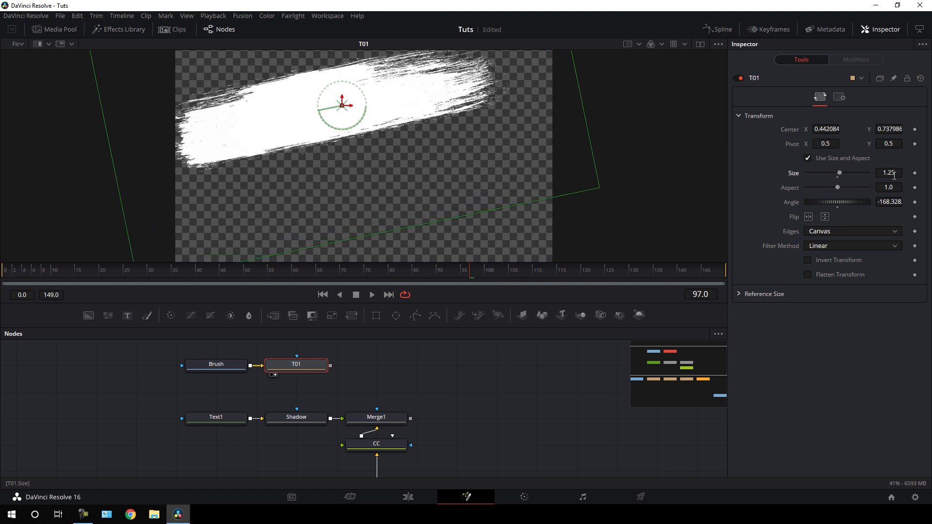
{"action": "left_click", "coordinate": [895, 175]}
{"action": "key", "text": "Return"}
{"action": "mouse_move", "coordinate": [342, 106]}
{"action": "left_mouse_down"}
{"action": "mouse_move", "coordinate": [367, 109]}
{"action": "mouse_move", "coordinate": [357, 95]}
{"action": "mouse_move", "coordinate": [364, 100]}
{"action": "left_mouse_up"}
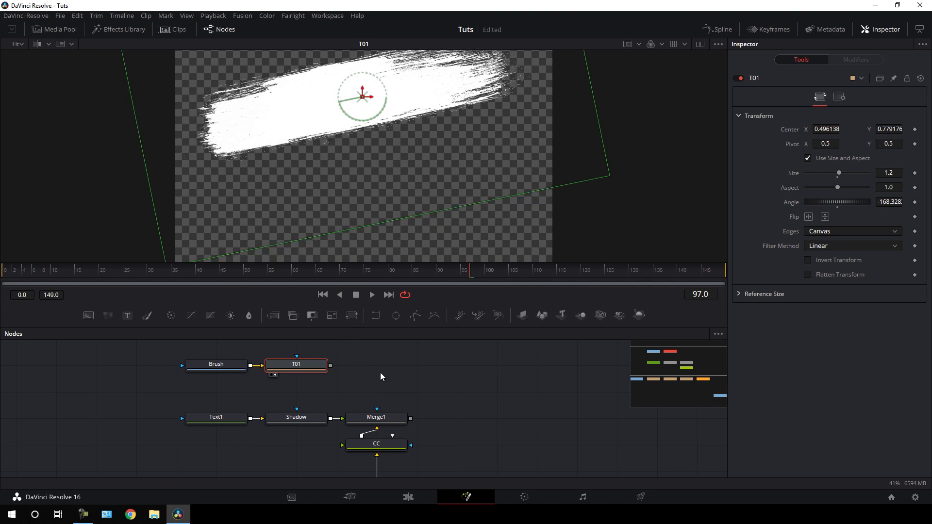
Add a second Transform node above T01, name it "T02", feed it from Brush and show it in the viewer.
{"action": "scroll", "coordinate": [363, 362], "scroll_direction": "up", "scroll_amount": 2}
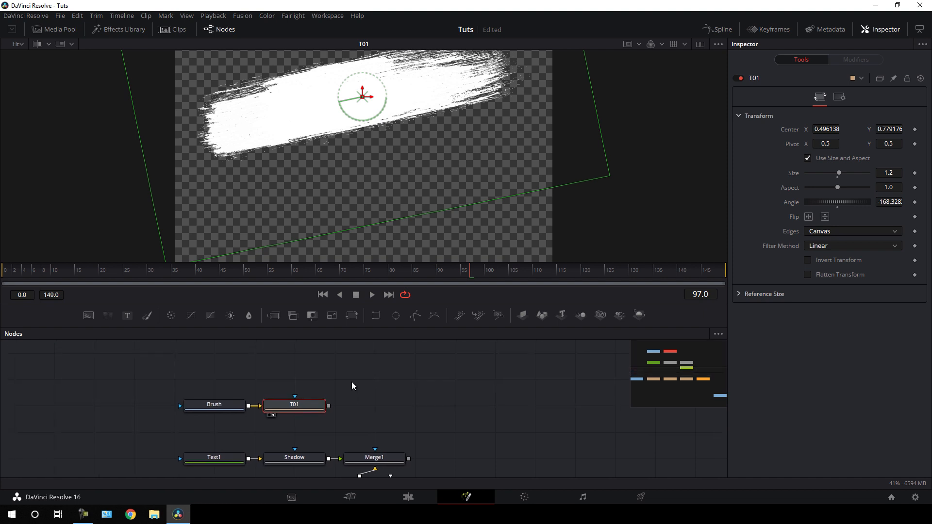
{"action": "left_click", "coordinate": [351, 380]}
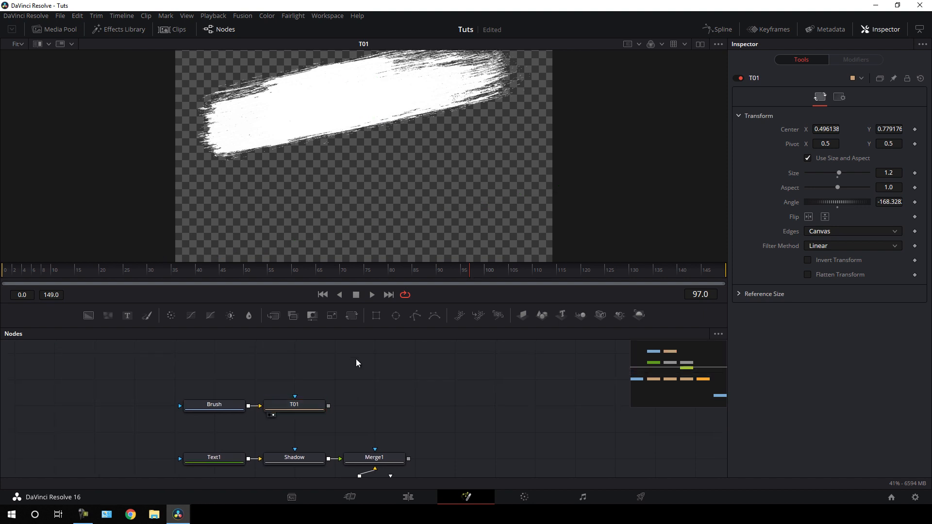
{"action": "left_click_drag", "start_coordinate": [351, 315], "coordinate": [293, 382]}
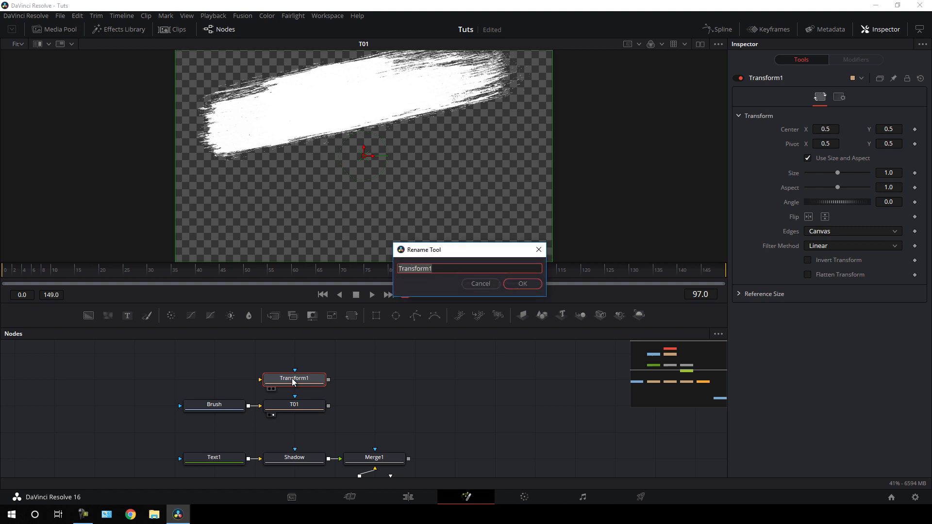
{"action": "type", "text": "T02"}
{"action": "key", "text": "Return"}
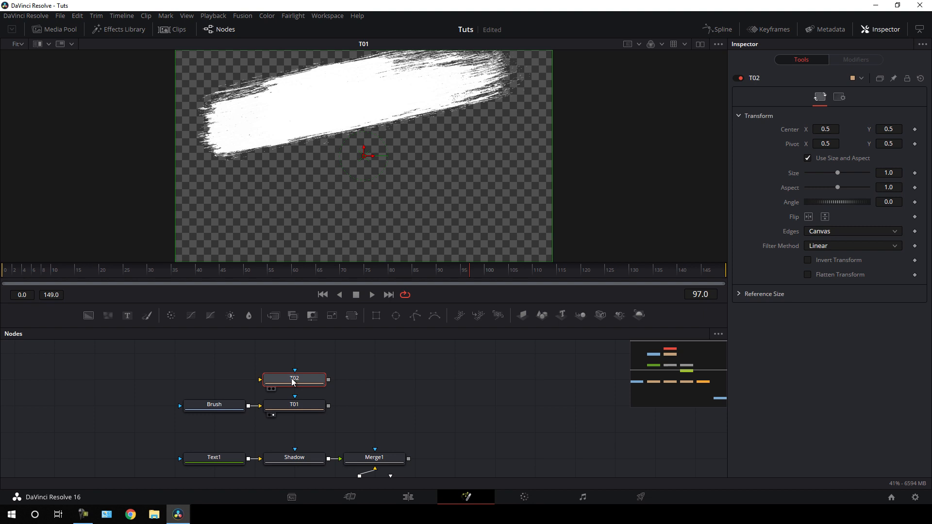
{"action": "mouse_move", "coordinate": [243, 409]}
{"action": "left_mouse_down"}
{"action": "mouse_move", "coordinate": [203, 409]}
{"action": "mouse_move", "coordinate": [223, 375]}
{"action": "mouse_move", "coordinate": [245, 365]}
{"action": "mouse_move", "coordinate": [311, 384]}
{"action": "mouse_move", "coordinate": [298, 248]}
{"action": "left_mouse_up"}
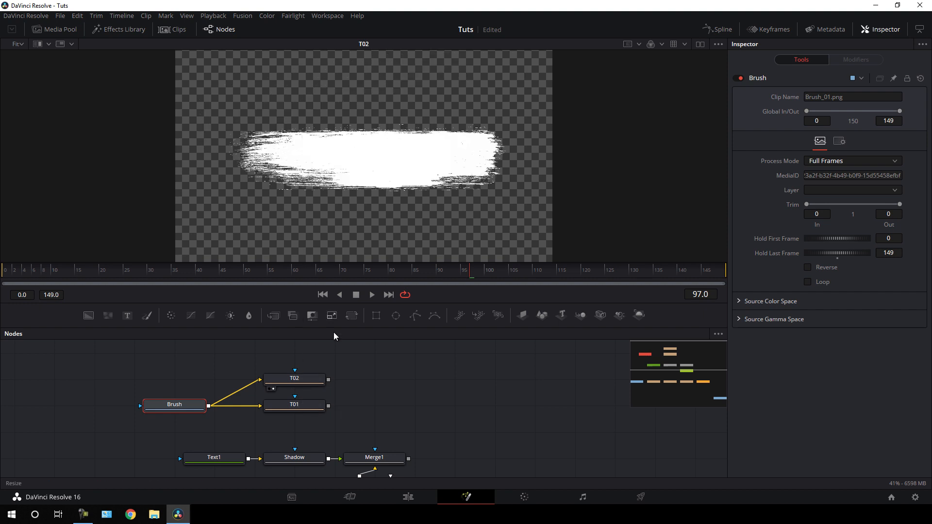
Add a third Transform node above T02, name it "T03", feed it from Brush and show it in the viewer.
{"action": "left_click_drag", "start_coordinate": [346, 361], "coordinate": [351, 374]}
{"action": "left_click", "coordinate": [351, 373]}
{"action": "left_click_drag", "start_coordinate": [349, 319], "coordinate": [299, 368]}
{"action": "key", "text": "F2"}
{"action": "key", "text": "BackSpace"}
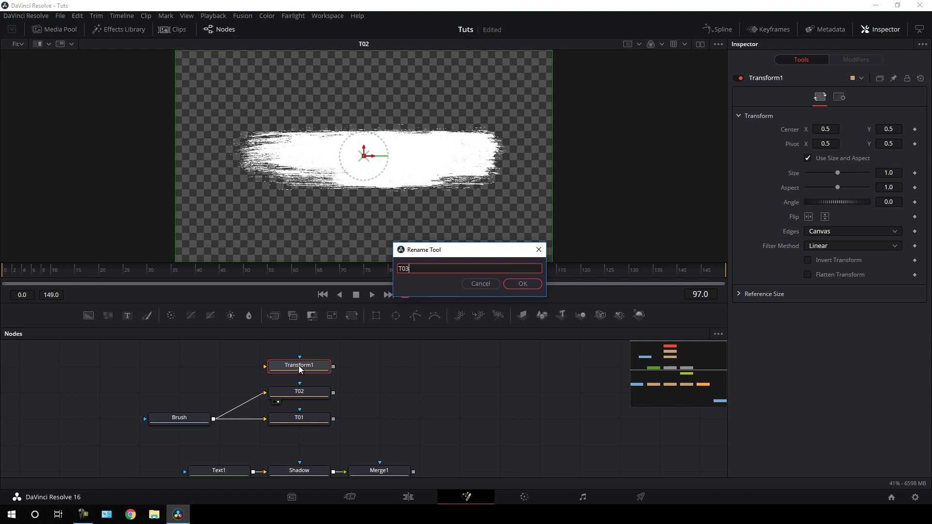
{"action": "key", "text": "Return"}
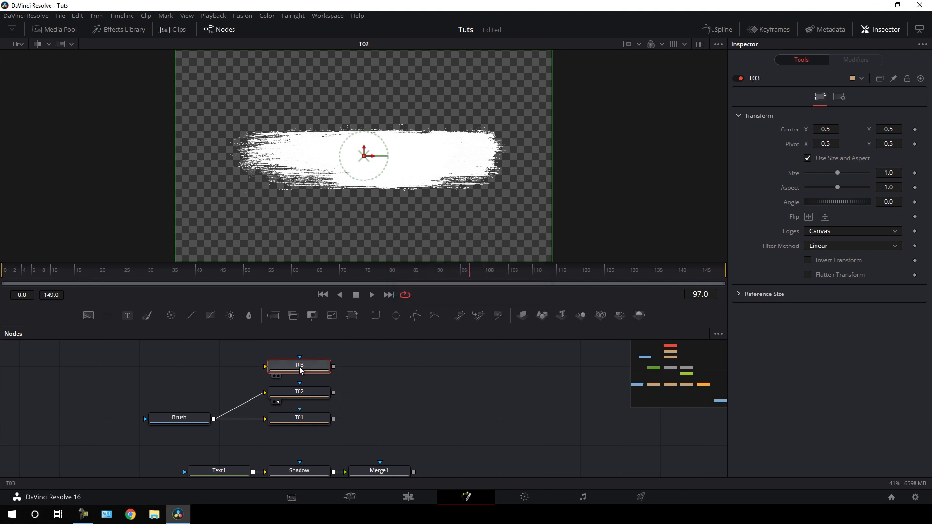
{"action": "mouse_move", "coordinate": [214, 418]}
{"action": "left_mouse_down"}
{"action": "mouse_move", "coordinate": [207, 384]}
{"action": "mouse_move", "coordinate": [271, 362]}
{"action": "mouse_move", "coordinate": [298, 372]}
{"action": "left_mouse_up"}
{"action": "key", "text": "1"}
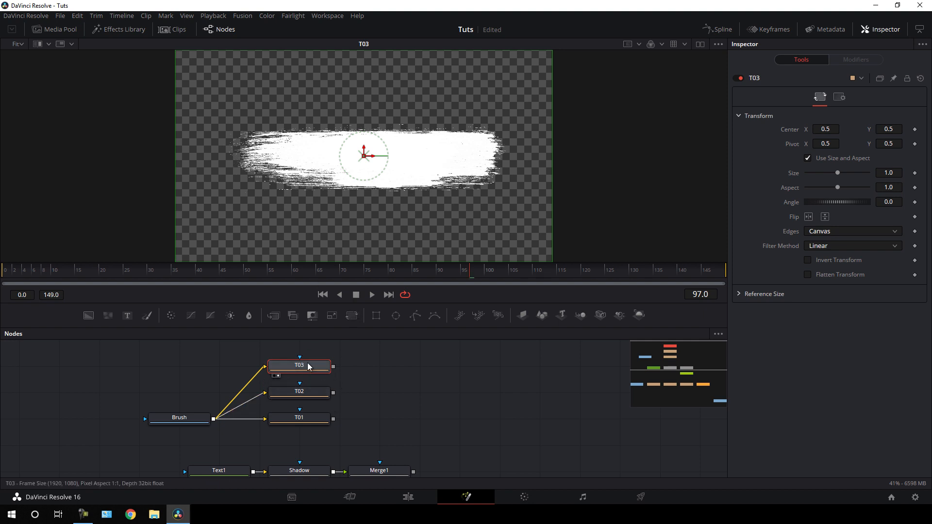
Add a Merge node beside T02 with T01 as its background and T02 as its foreground.
{"action": "left_click", "coordinate": [356, 403]}
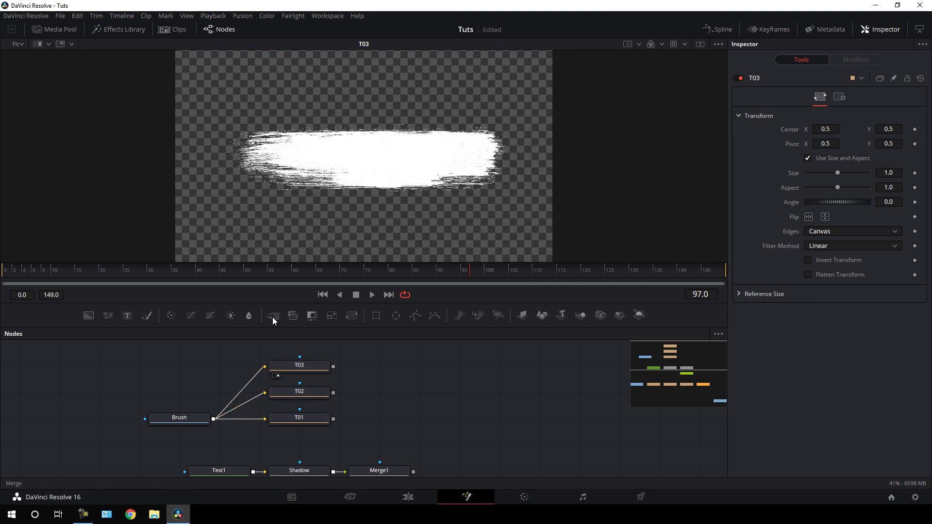
{"action": "left_click_drag", "start_coordinate": [273, 316], "coordinate": [300, 418]}
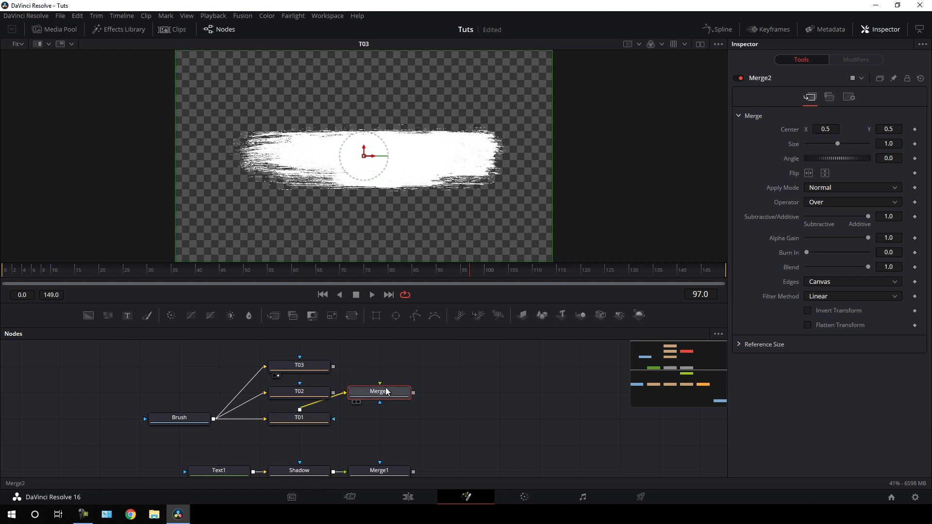
{"action": "left_click_drag", "start_coordinate": [379, 383], "coordinate": [315, 394]}
{"action": "left_click", "coordinate": [415, 379]}
{"action": "left_click_drag", "start_coordinate": [379, 367], "coordinate": [380, 377]}
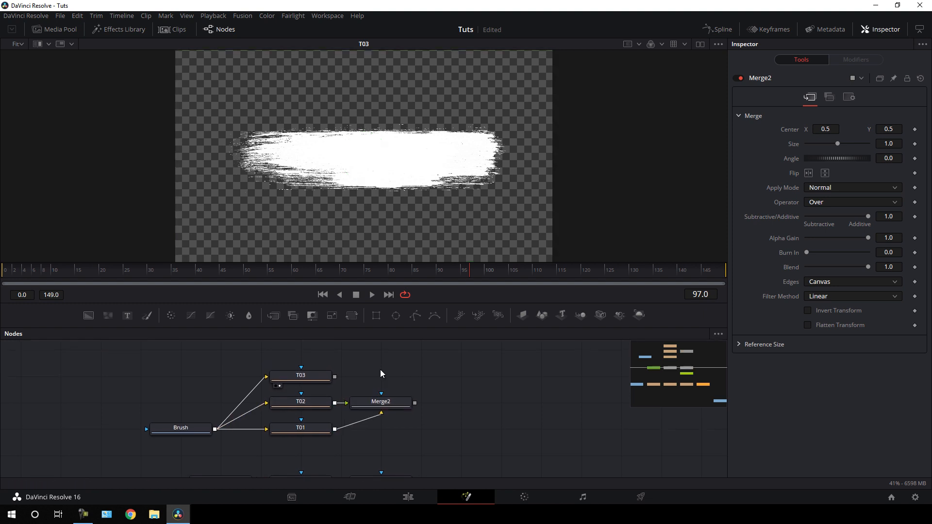
Add another Merge beside T03 with Merge2 as background and T03 as foreground, and show it in the viewer.
{"action": "left_click_drag", "start_coordinate": [273, 315], "coordinate": [384, 406]}
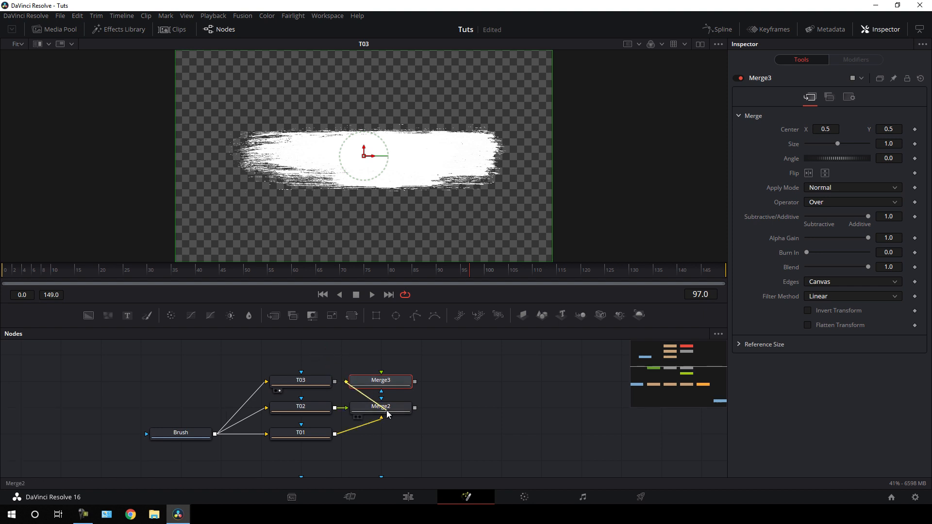
{"action": "left_click", "coordinate": [311, 381]}
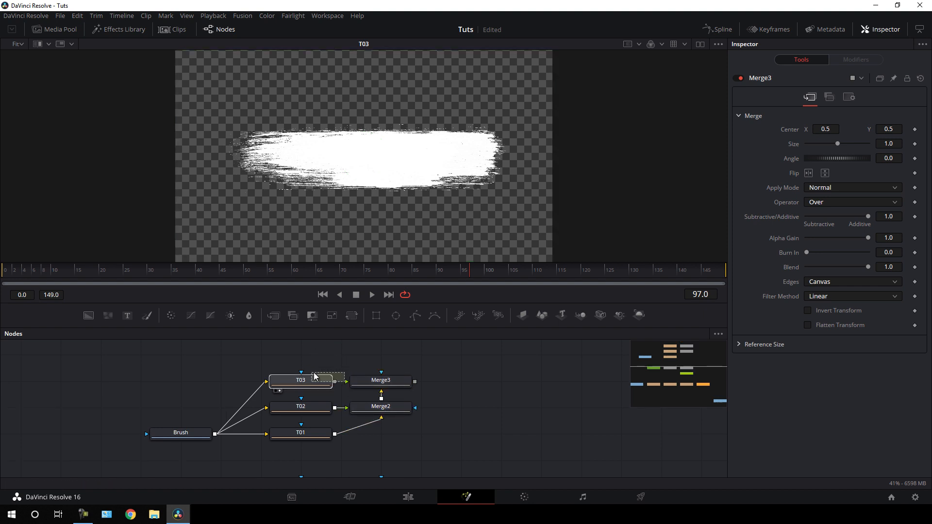
{"action": "mouse_move", "coordinate": [345, 386]}
{"action": "left_mouse_down"}
{"action": "mouse_move", "coordinate": [305, 387]}
{"action": "mouse_move", "coordinate": [327, 391]}
{"action": "left_mouse_up"}
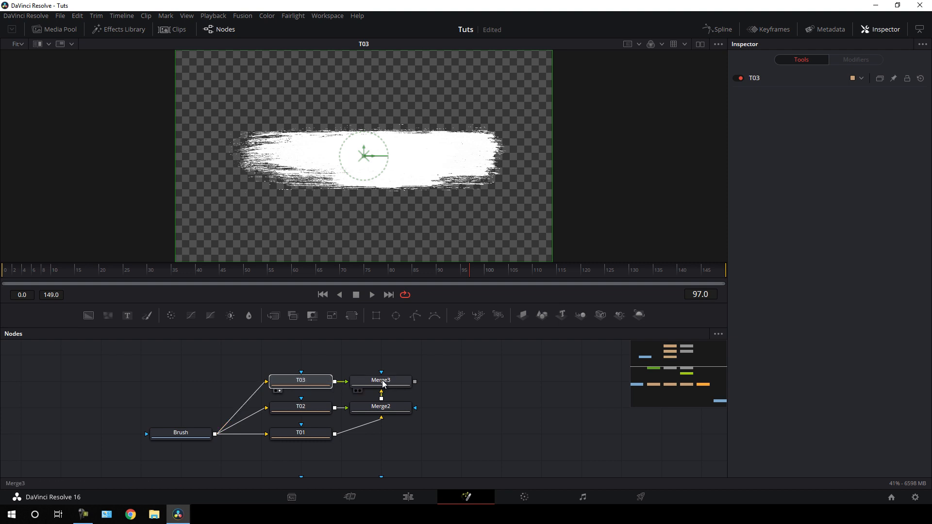
{"action": "key", "text": "1"}
Tilt T01 to about -171.4°, and give T02 Size 1.2, an angle of about 11.7° and a center near X 0.495, Y 0.491.
{"action": "left_click", "coordinate": [300, 407]}
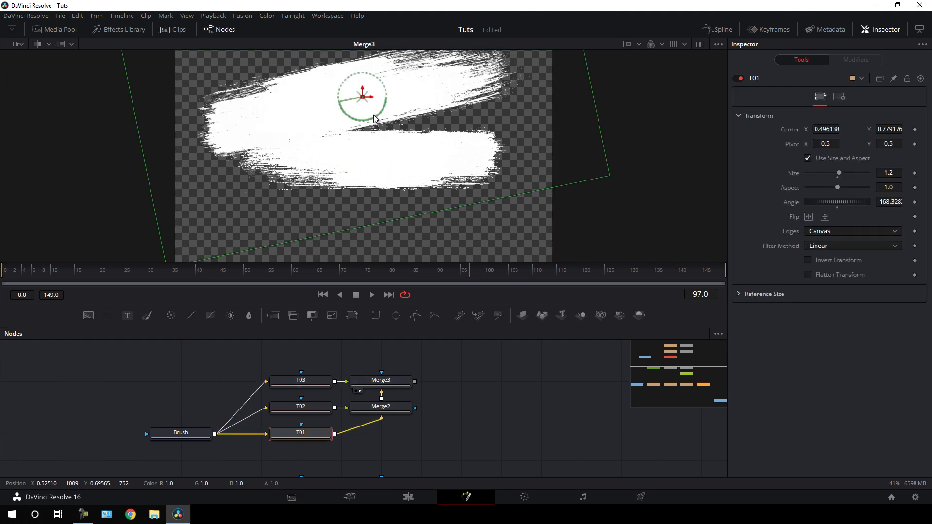
{"action": "left_click", "coordinate": [894, 173]}
{"action": "type", "text": "1.2"}
{"action": "key", "text": "Return"}
Tilt the T03 brush stroke to about -168.6°, set its Size to 1.2 and move its center to about X 0.586, Y 0.161.
{"action": "left_click", "coordinate": [300, 380]}
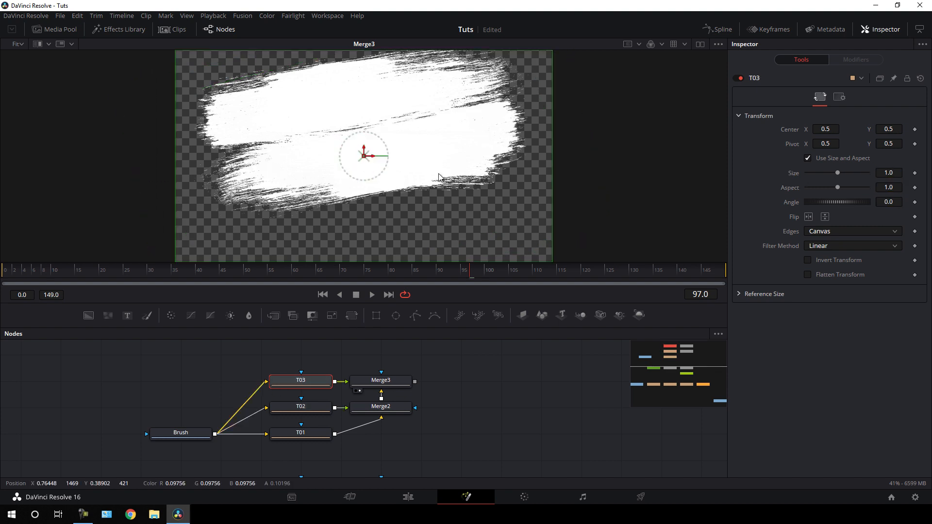
{"action": "left_click_drag", "start_coordinate": [837, 202], "coordinate": [812, 206]}
{"action": "left_click", "coordinate": [888, 173]}
{"action": "type", "text": "1.2"}
{"action": "key", "text": "Tab"}
{"action": "left_click_drag", "start_coordinate": [381, 223], "coordinate": [388, 214]}
{"action": "left_click_drag", "start_coordinate": [413, 216], "coordinate": [415, 223]}
{"action": "left_click_drag", "start_coordinate": [388, 214], "coordinate": [433, 243]}
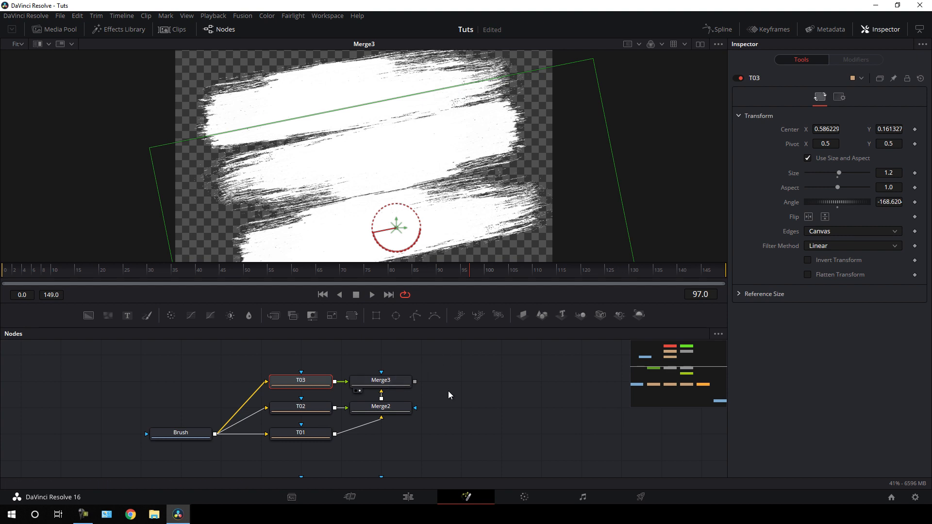
{"action": "left_click_drag", "start_coordinate": [447, 391], "coordinate": [435, 374]}
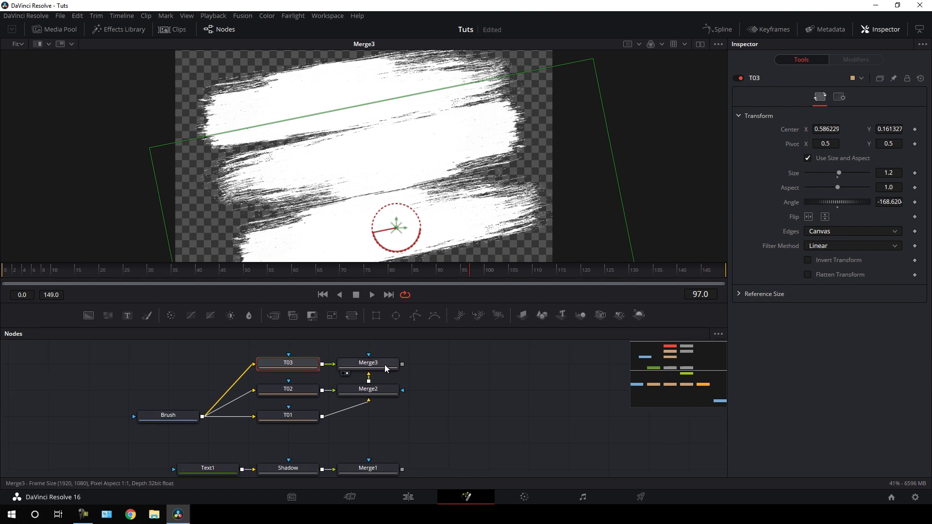
{"action": "left_click", "coordinate": [438, 388]}
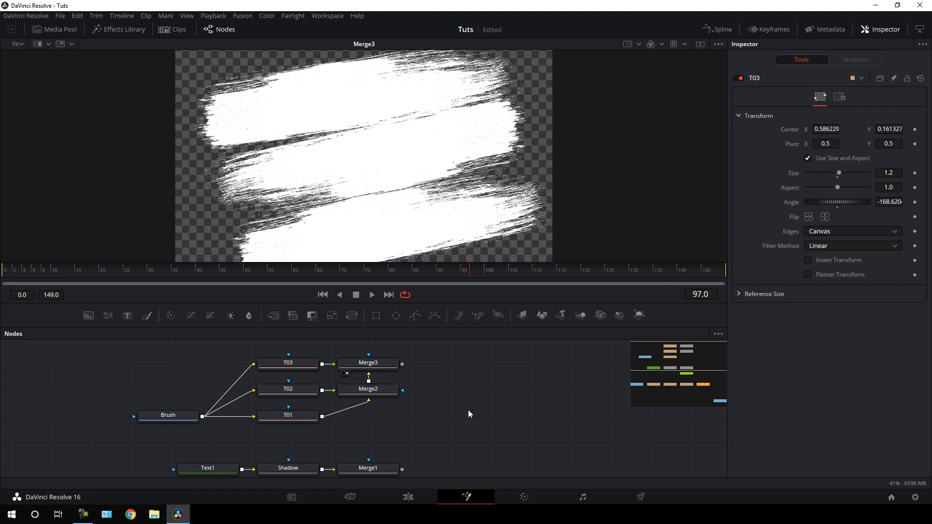
Add a Merge node after Merge3 with Merge3 as background and Merge1 as foreground, and show it in the viewer.
{"action": "left_click_drag", "start_coordinate": [412, 328], "coordinate": [412, 286]}
{"action": "left_click_drag", "start_coordinate": [273, 274], "coordinate": [478, 316]}
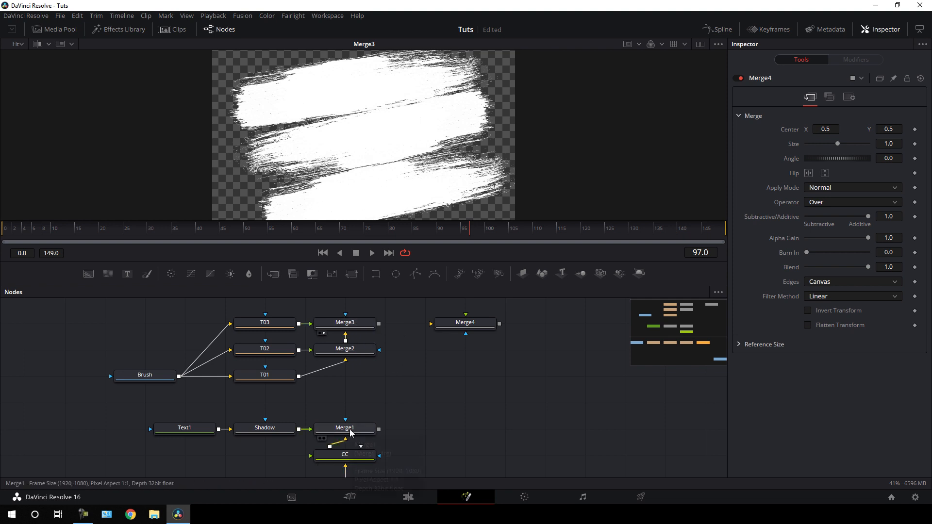
{"action": "left_click_drag", "start_coordinate": [442, 324], "coordinate": [362, 325]}
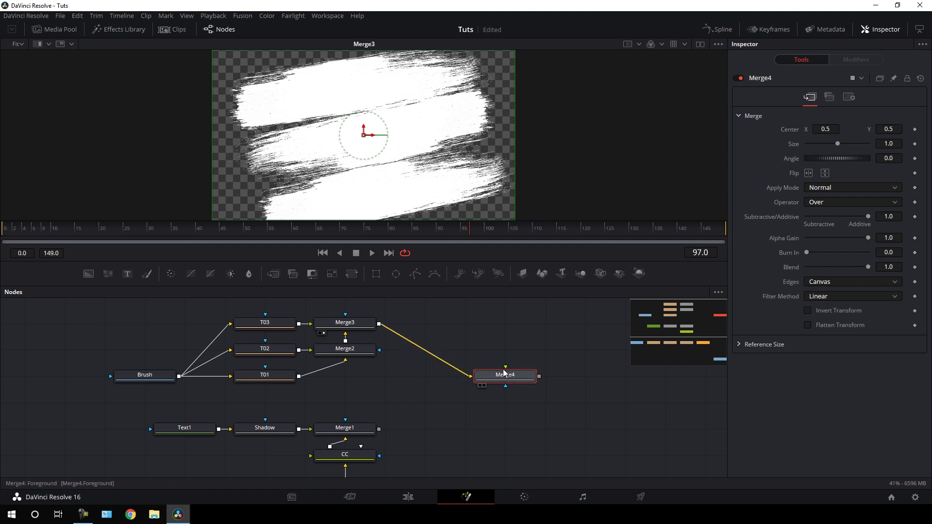
{"action": "left_click_drag", "start_coordinate": [505, 370], "coordinate": [500, 345]}
{"action": "left_click_drag", "start_coordinate": [418, 414], "coordinate": [363, 432]}
{"action": "left_click_drag", "start_coordinate": [517, 381], "coordinate": [437, 328]}
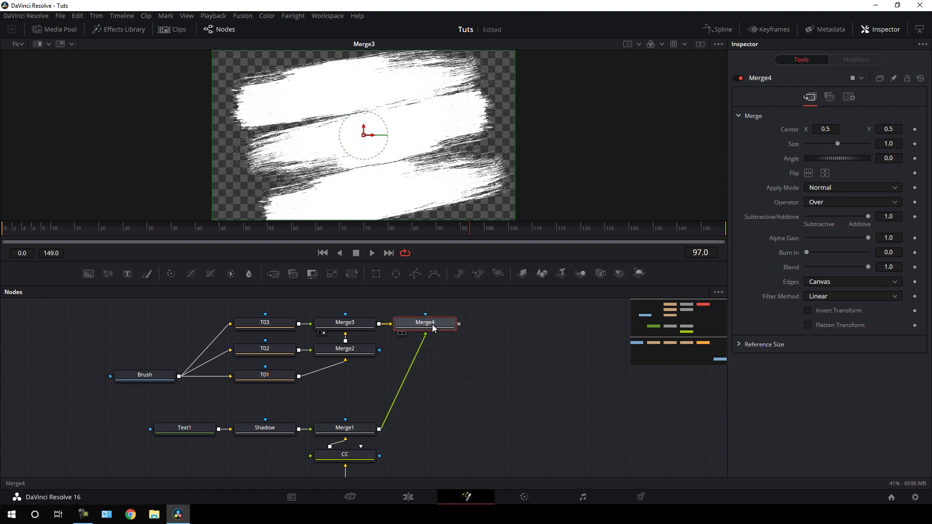
{"action": "key", "text": "2"}
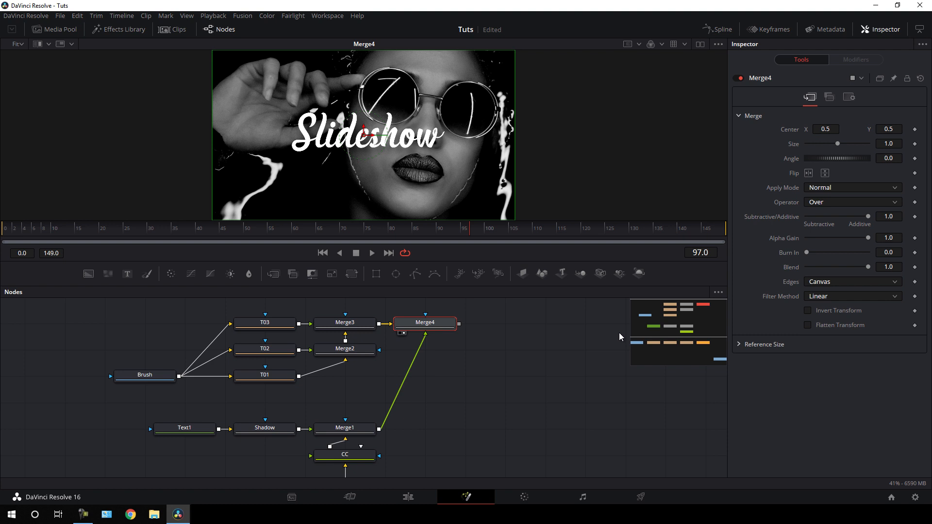
Set Merge4's Operator to In and move the Brush node in line with T02.
{"action": "left_click", "coordinate": [819, 202]}
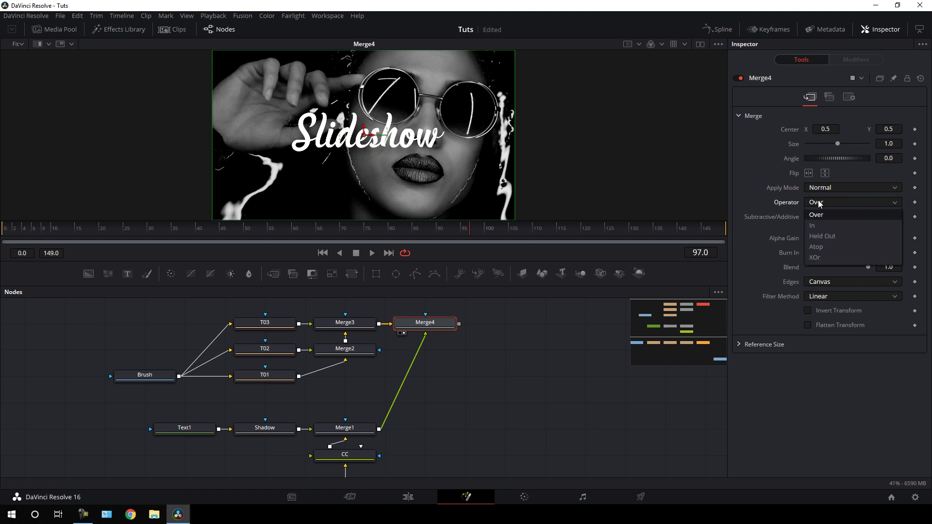
{"action": "left_click", "coordinate": [817, 225]}
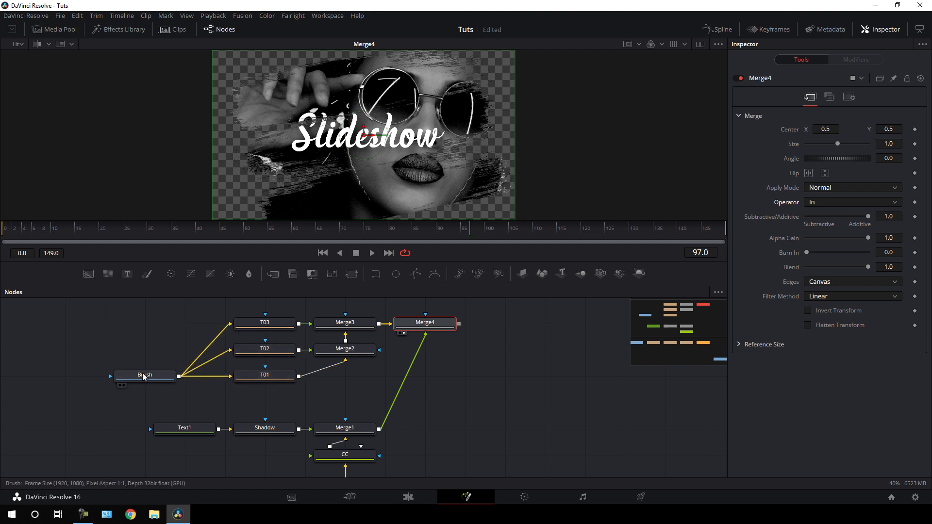
{"action": "mouse_move", "coordinate": [143, 375]}
{"action": "left_mouse_down"}
{"action": "mouse_move", "coordinate": [143, 348]}
{"action": "mouse_move", "coordinate": [202, 359]}
{"action": "left_mouse_up"}
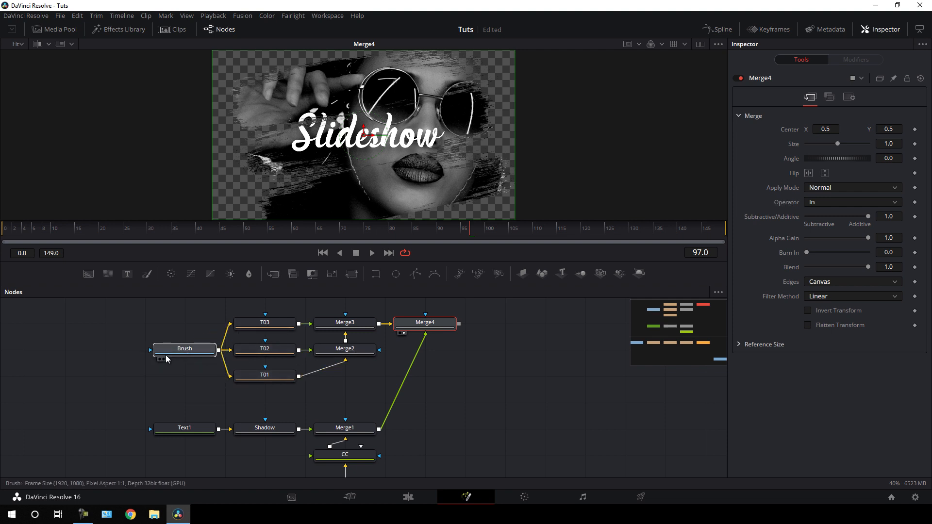
At frame 60, animate the Center of the T01, T02 and T03 transforms.
{"action": "left_click", "coordinate": [275, 380]}
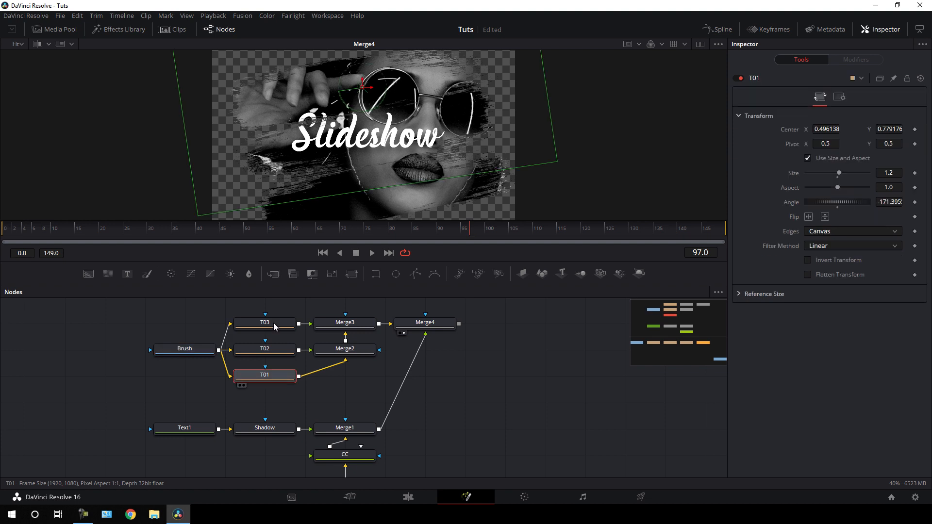
{"action": "left_click_drag", "start_coordinate": [275, 230], "coordinate": [291, 233]}
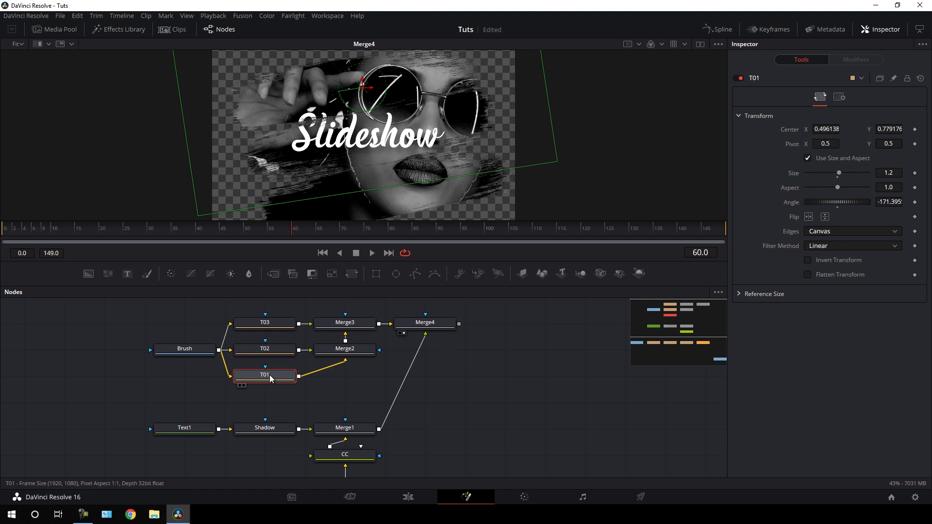
{"action": "right_click", "coordinate": [786, 131]}
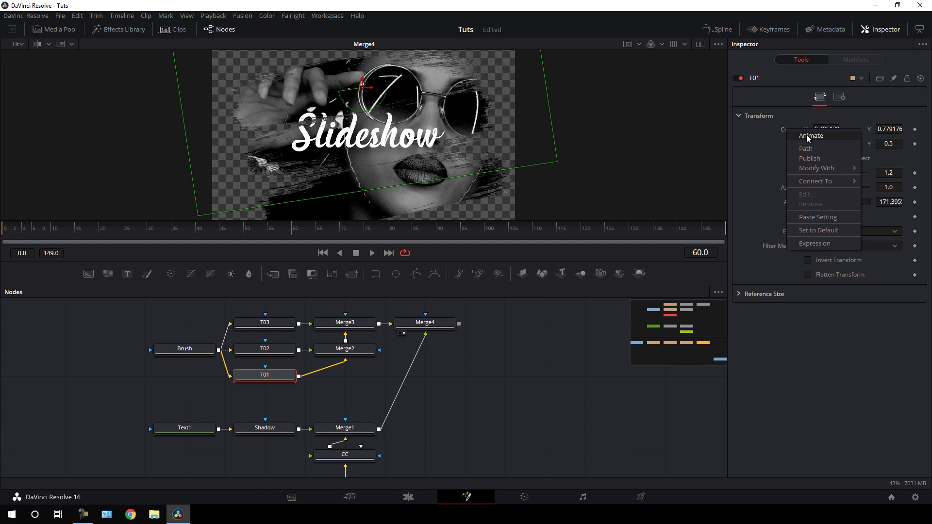
{"action": "left_click", "coordinate": [808, 136]}
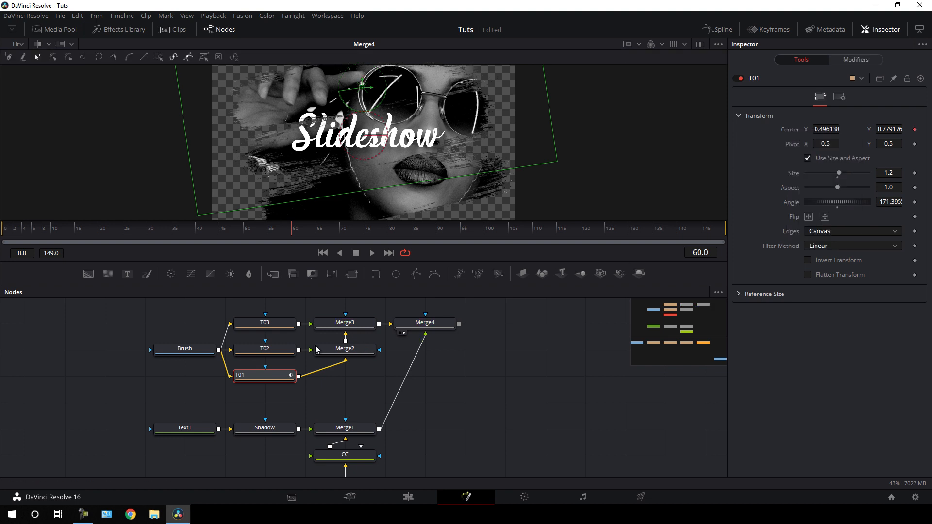
{"action": "left_click", "coordinate": [275, 351]}
{"action": "right_click", "coordinate": [791, 132]}
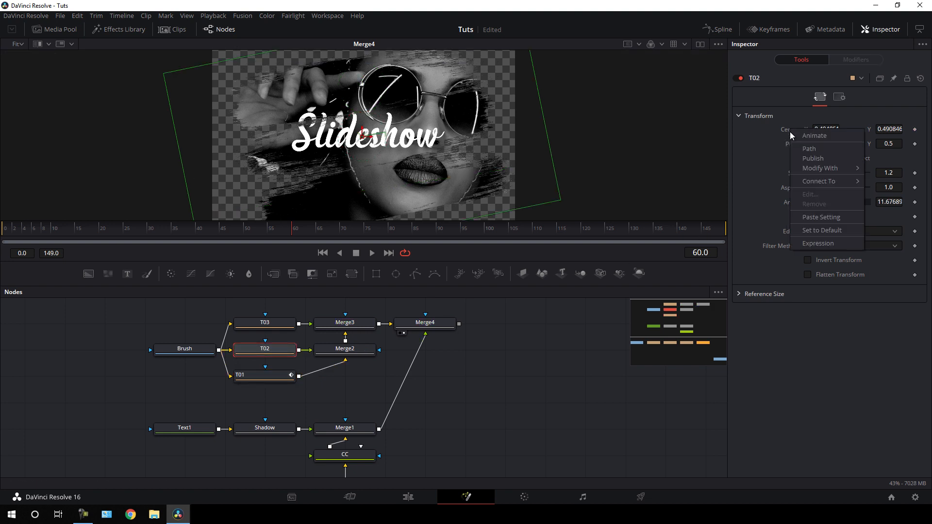
{"action": "left_click", "coordinate": [808, 140]}
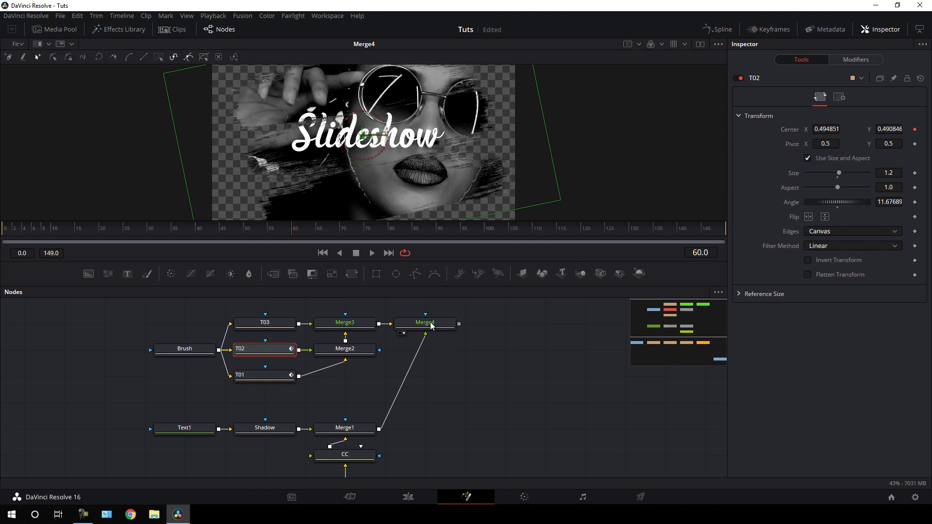
{"action": "left_click", "coordinate": [270, 326]}
{"action": "right_click", "coordinate": [790, 132]}
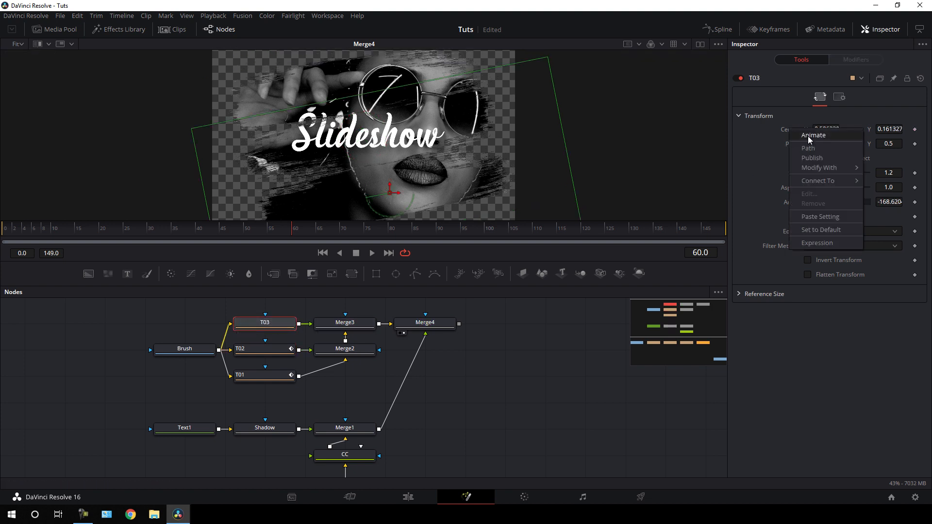
{"action": "left_click", "coordinate": [807, 136]}
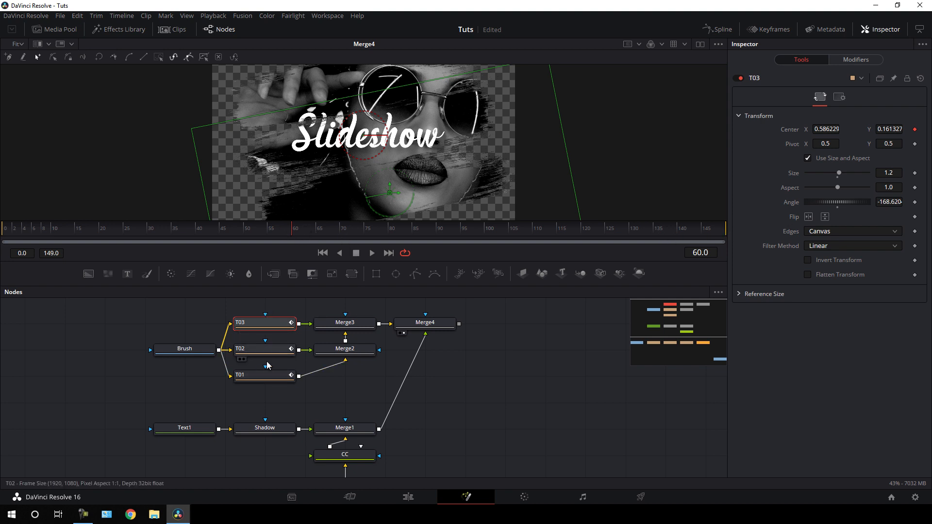
At frame 0, move T01's center out of the picture to about X -0.568, Y 0.506 and T02's to about X 1.480, Y 0.884.
{"action": "left_click_drag", "start_coordinate": [287, 232], "coordinate": [0, 247]}
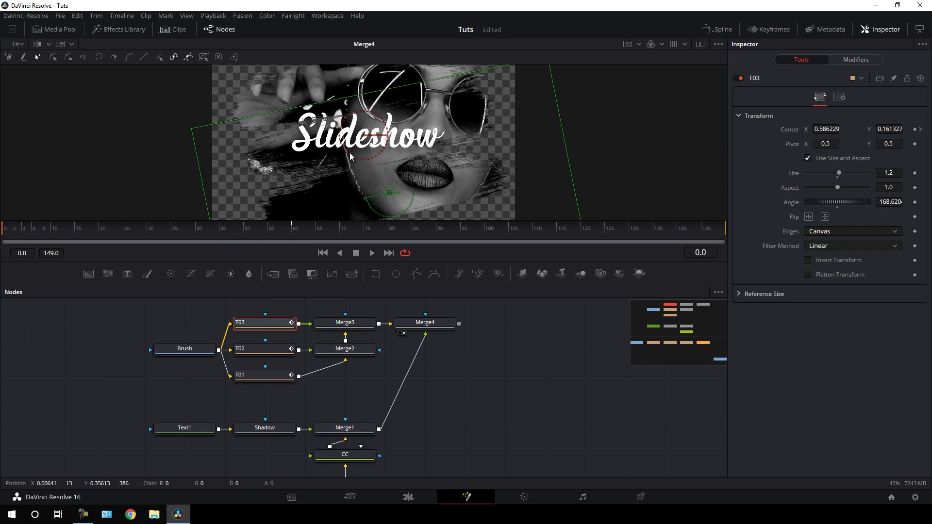
{"action": "left_click", "coordinate": [254, 378]}
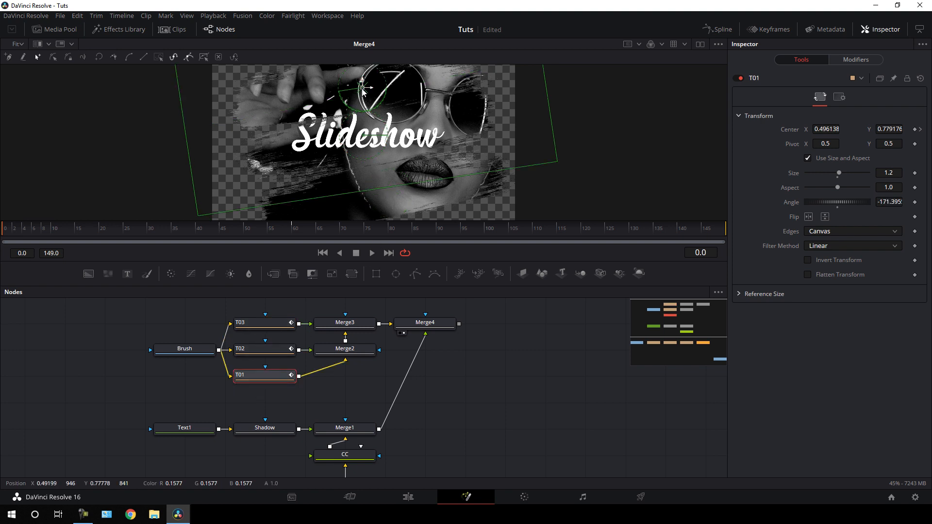
{"action": "left_click_drag", "start_coordinate": [362, 88], "coordinate": [233, 116]}
{"action": "left_click_drag", "start_coordinate": [115, 128], "coordinate": [40, 138]}
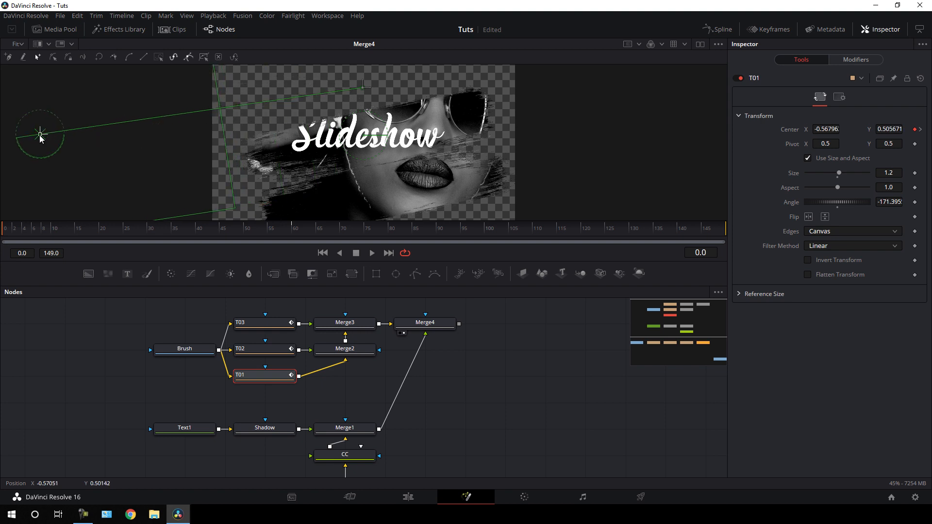
{"action": "left_click", "coordinate": [249, 355]}
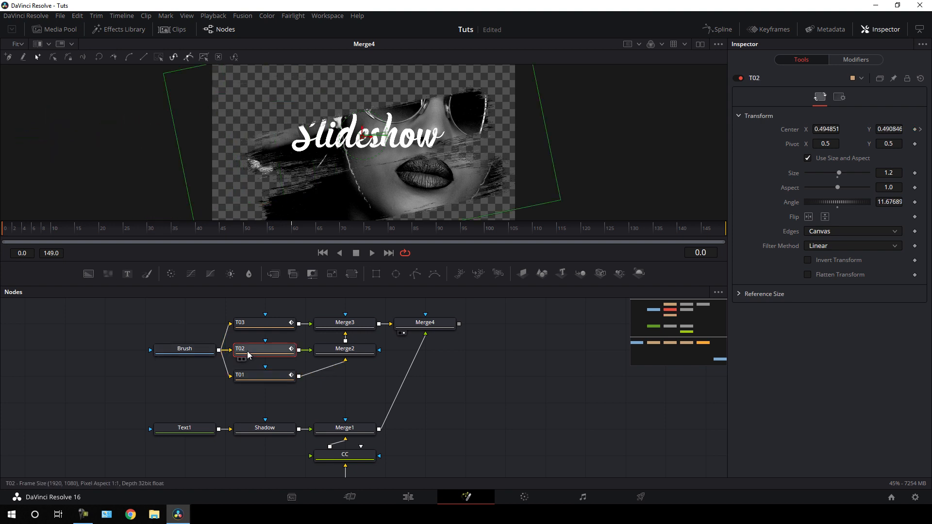
{"action": "left_click_drag", "start_coordinate": [369, 137], "coordinate": [662, 70]}
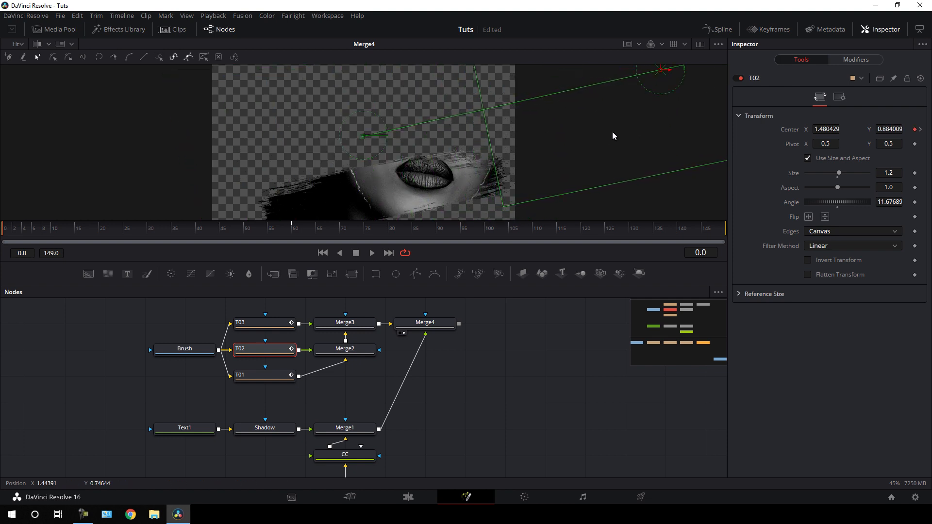
At frame 0, move T03's center out of the picture to about X -0.457, Y -0.114, and preview the motion up to frame 37.
{"action": "scroll", "coordinate": [597, 137], "scroll_direction": "down", "scroll_amount": 2}
{"action": "left_click", "coordinate": [268, 328]}
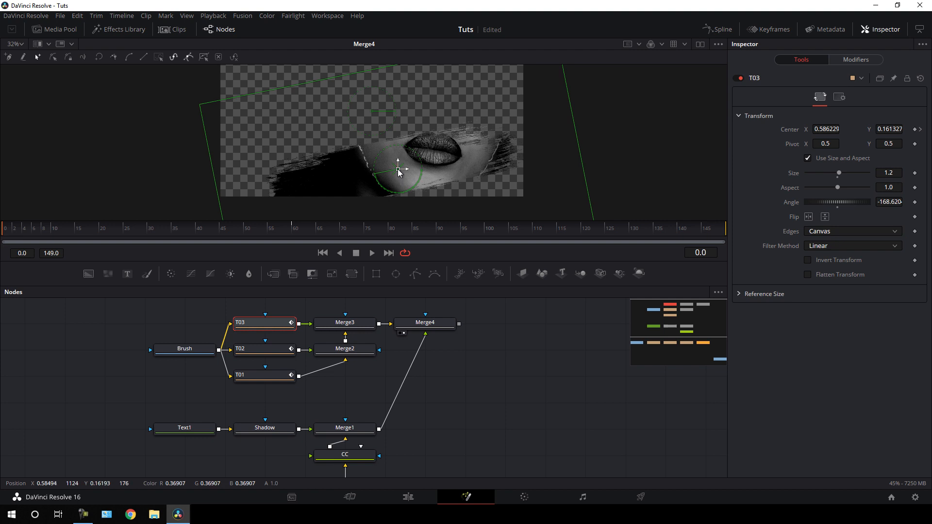
{"action": "left_click_drag", "start_coordinate": [397, 169], "coordinate": [82, 218]}
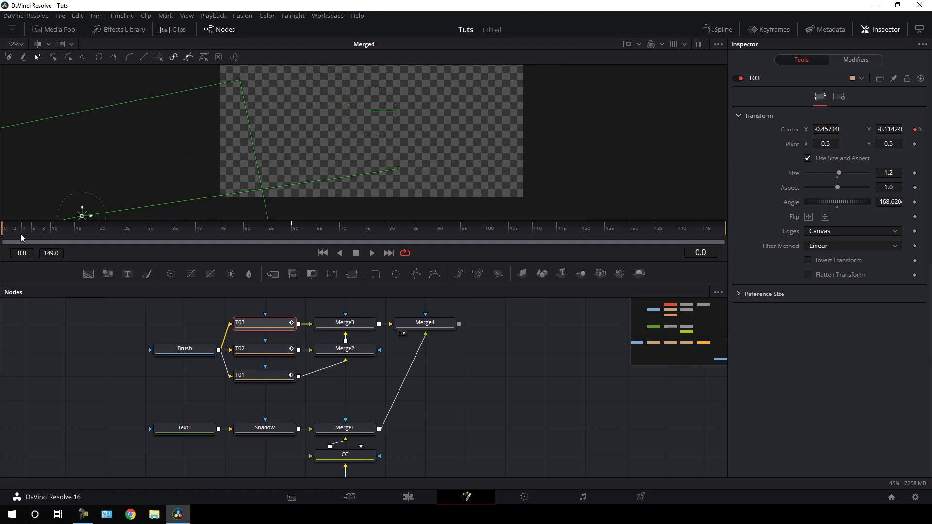
{"action": "left_click_drag", "start_coordinate": [20, 234], "coordinate": [182, 221]}
{"action": "left_click_drag", "start_coordinate": [364, 116], "coordinate": [370, 142]}
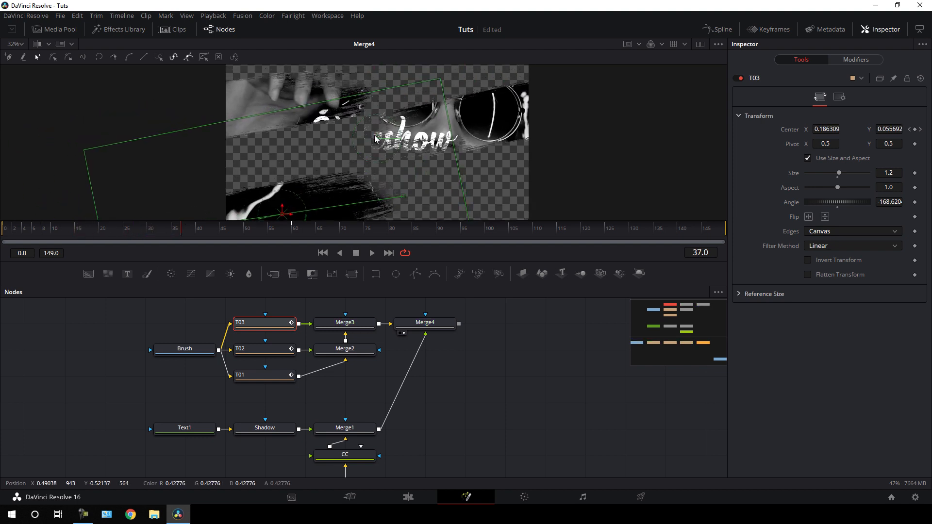
Open the Spline editor at full width, collapse the animation groups and display only the fitted T01, T02 and T03 curves.
{"action": "left_click", "coordinate": [717, 30]}
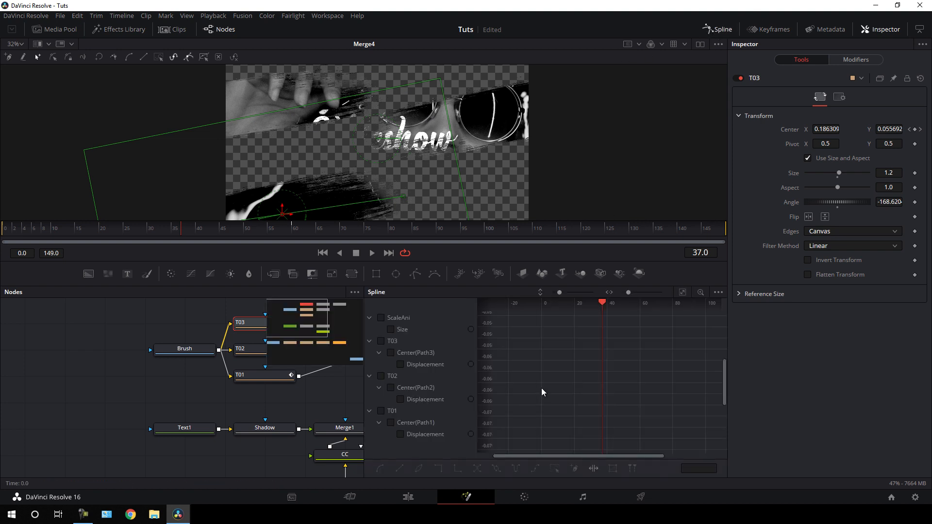
{"action": "key", "text": "F4"}
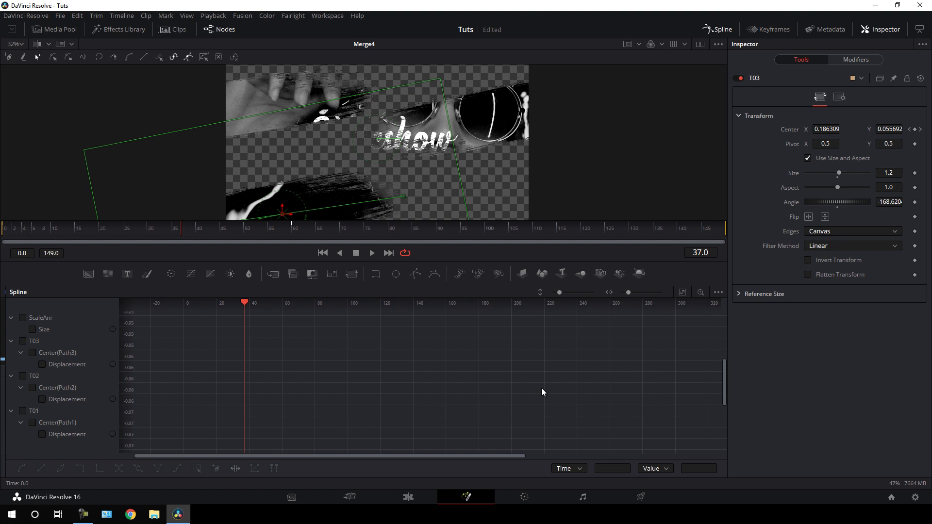
{"action": "left_click", "coordinate": [11, 317]}
{"action": "left_click", "coordinate": [10, 329]}
{"action": "left_click", "coordinate": [10, 341]}
{"action": "left_click", "coordinate": [12, 352]}
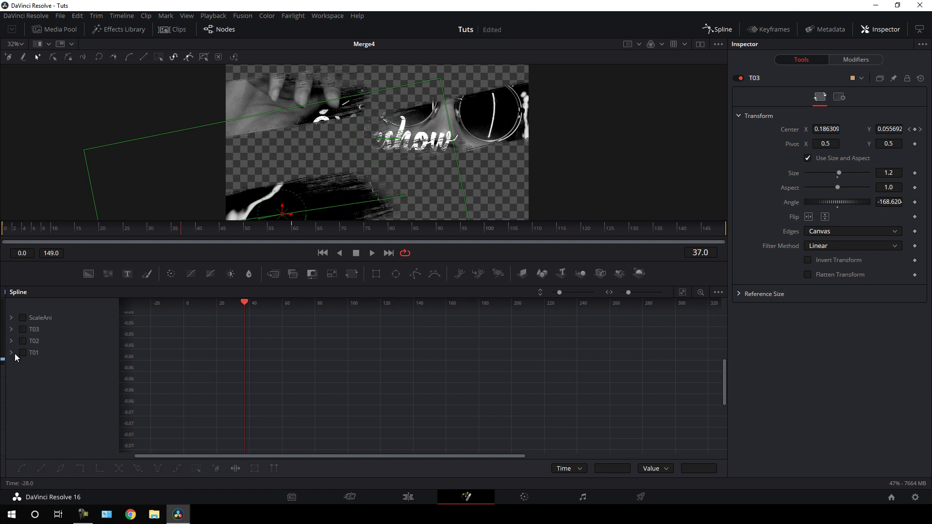
{"action": "left_click", "coordinate": [23, 353]}
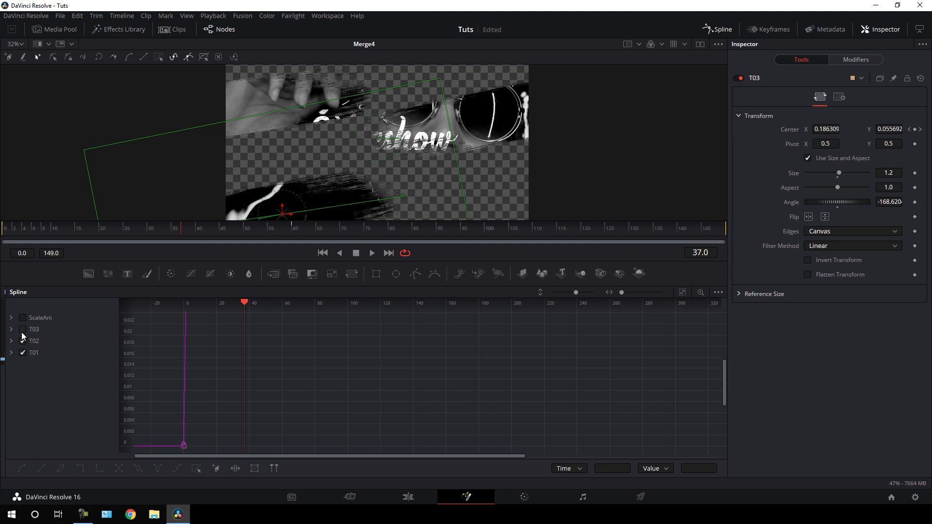
{"action": "left_click", "coordinate": [682, 292]}
Smooth all keyframes of the T01, T02 and T03 curves and extend the frame 60 keyframes' handles back to frame 0.
{"action": "left_click_drag", "start_coordinate": [687, 316], "coordinate": [173, 446]}
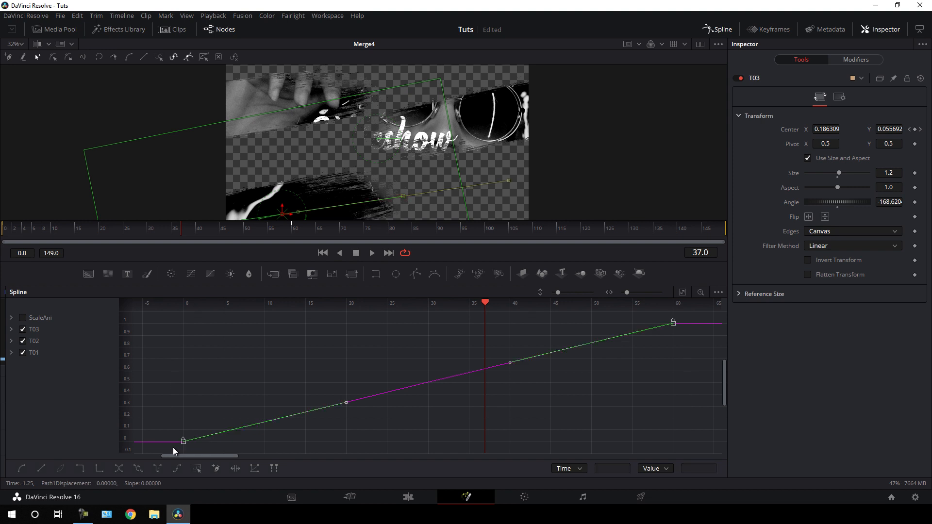
{"action": "key", "text": "shift+s"}
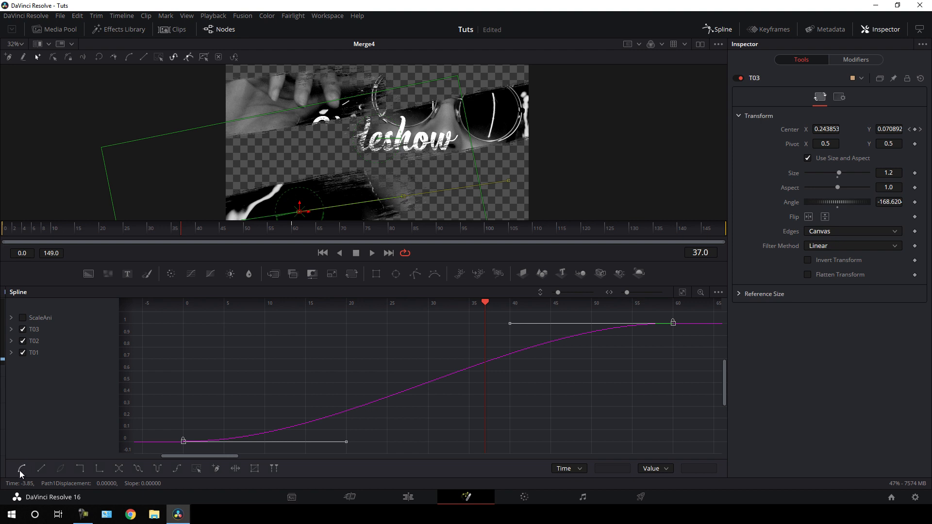
{"action": "left_click_drag", "start_coordinate": [487, 305], "coordinate": [185, 327]}
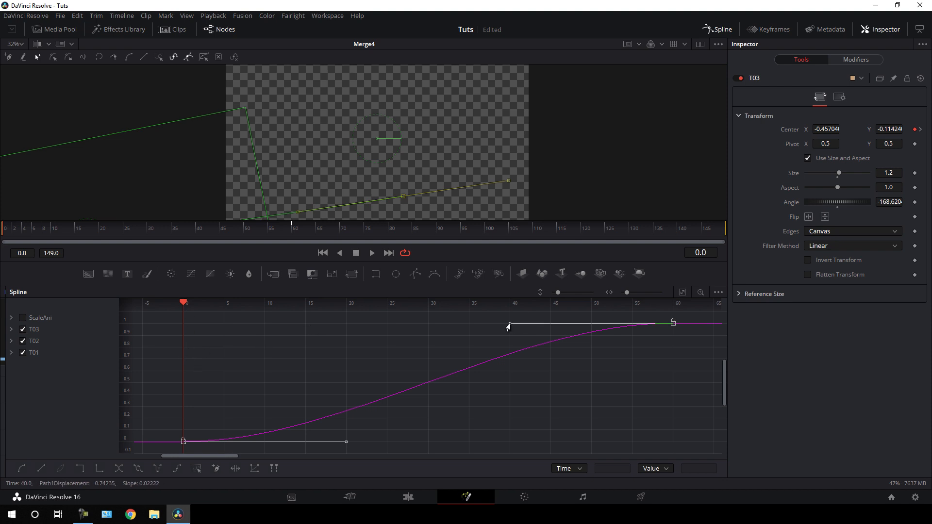
{"action": "left_click_drag", "start_coordinate": [509, 323], "coordinate": [180, 328]}
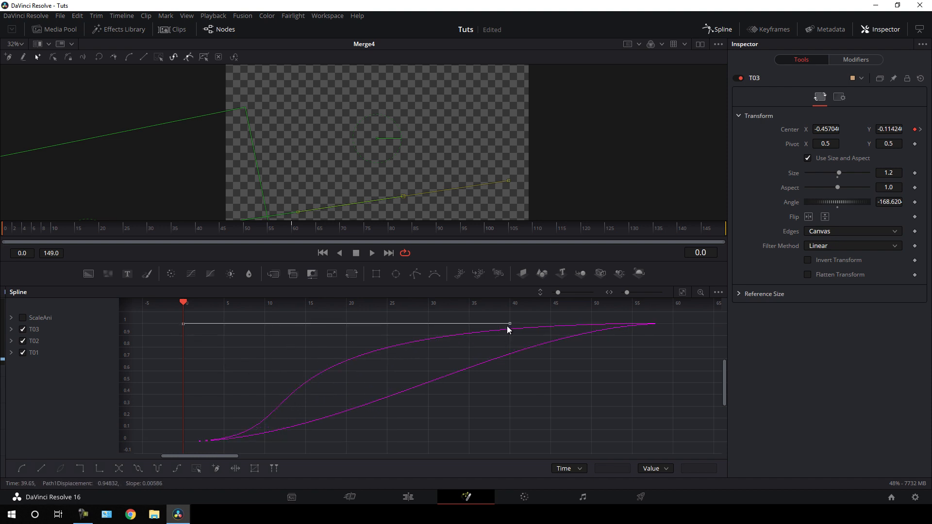
{"action": "left_click_drag", "start_coordinate": [508, 327], "coordinate": [182, 328]}
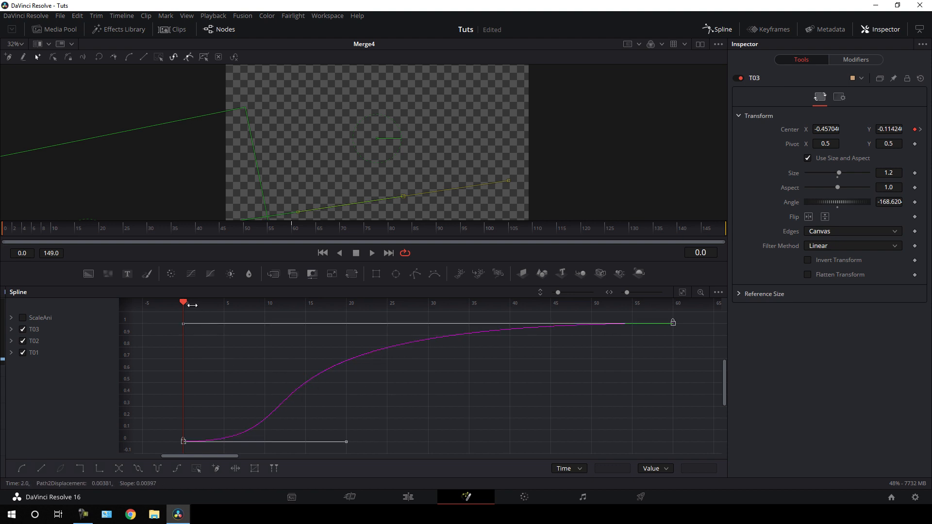
Shorten the handles of the frame 0 keyframes on the T01, T02 and T03 curves to frame 5.
{"action": "left_click_drag", "start_coordinate": [183, 303], "coordinate": [226, 306]}
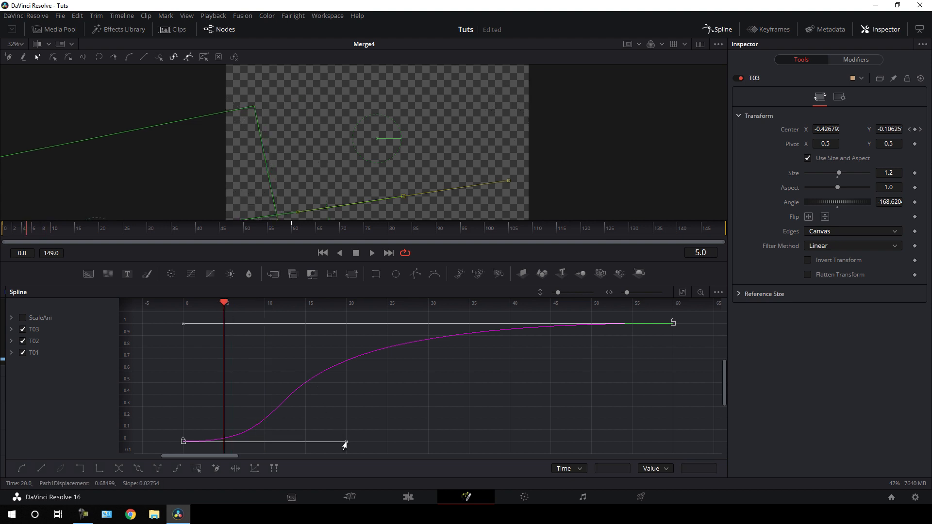
{"action": "left_click_drag", "start_coordinate": [344, 446], "coordinate": [222, 446]}
{"action": "left_click_drag", "start_coordinate": [346, 441], "coordinate": [223, 442]}
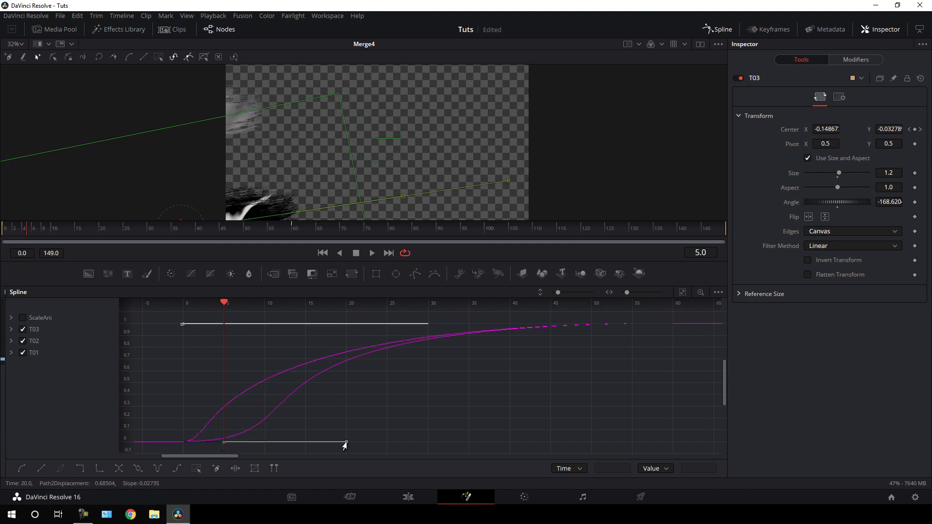
{"action": "left_click_drag", "start_coordinate": [346, 442], "coordinate": [222, 446]}
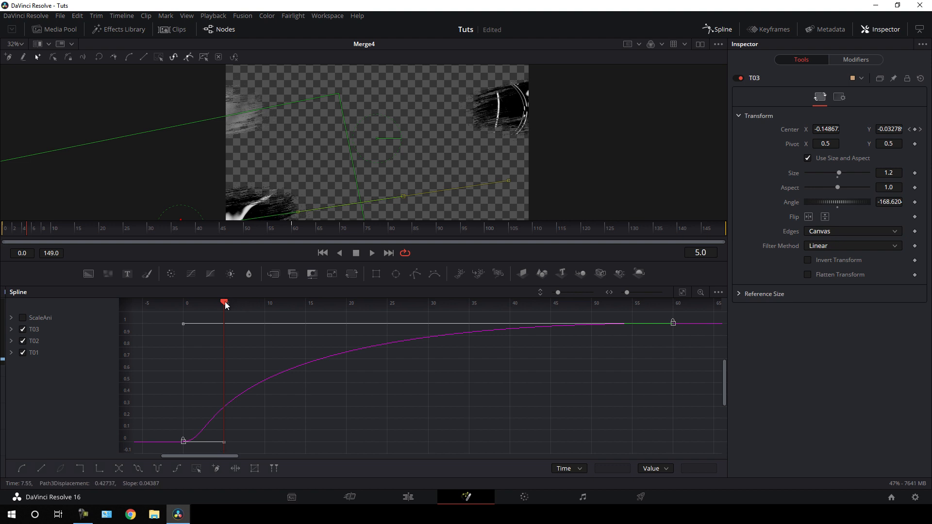
Close the Spline editor and preview the eased brush animation up to frame 30.
{"action": "left_click_drag", "start_coordinate": [224, 303], "coordinate": [183, 308]}
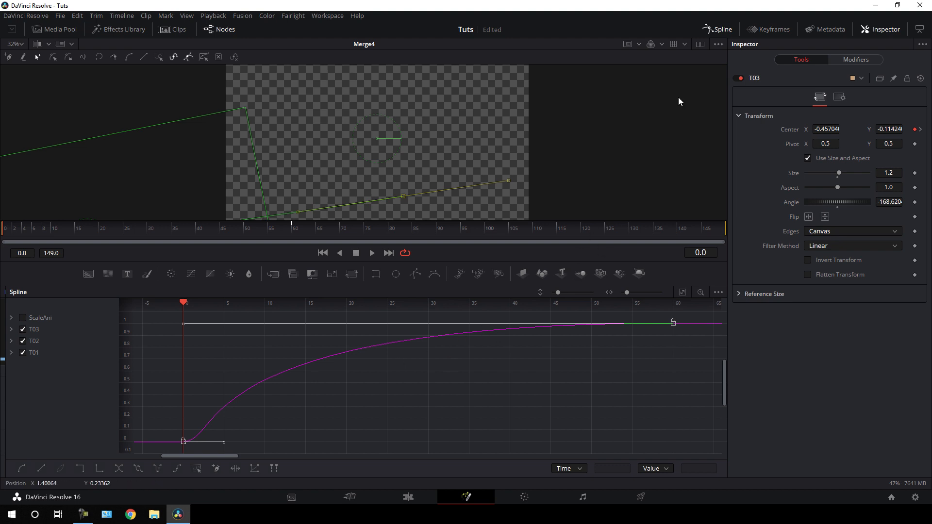
{"action": "left_click", "coordinate": [718, 31]}
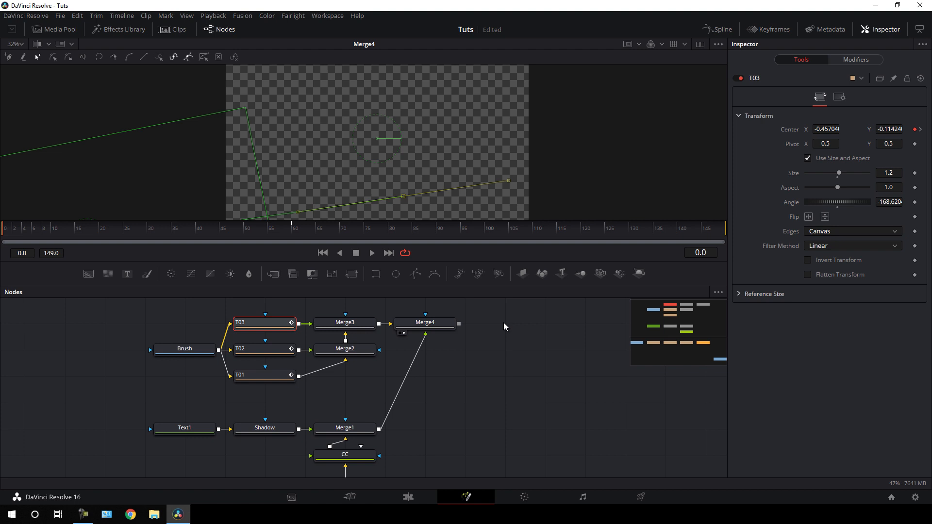
{"action": "left_click_drag", "start_coordinate": [56, 224], "coordinate": [149, 227]}
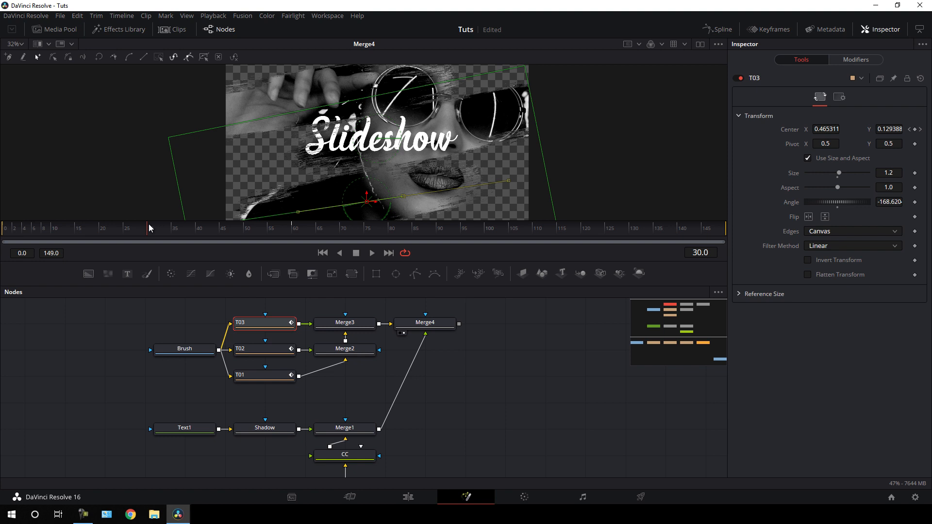
In the Spline editor, isolate T02's curve and shift both of its keyframes so the animation starts at frame 15.
{"action": "left_click", "coordinate": [717, 29]}
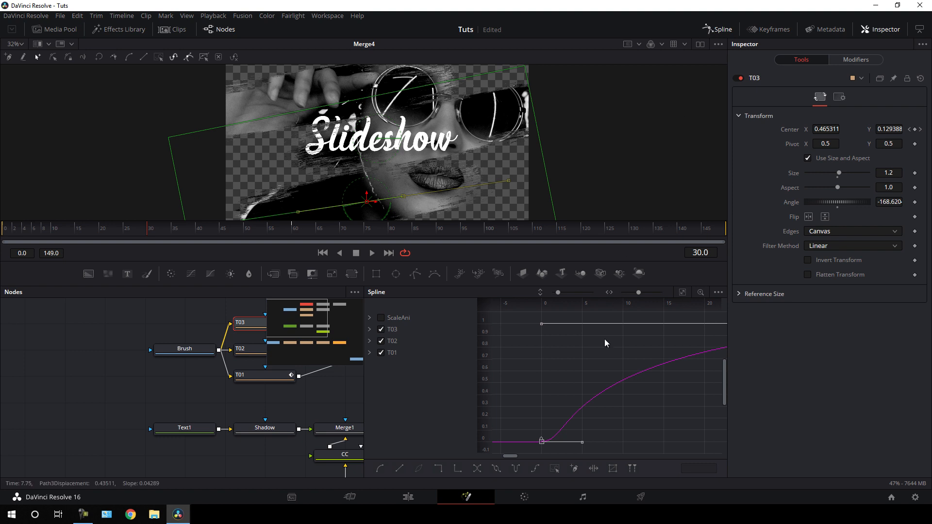
{"action": "key", "text": "F4"}
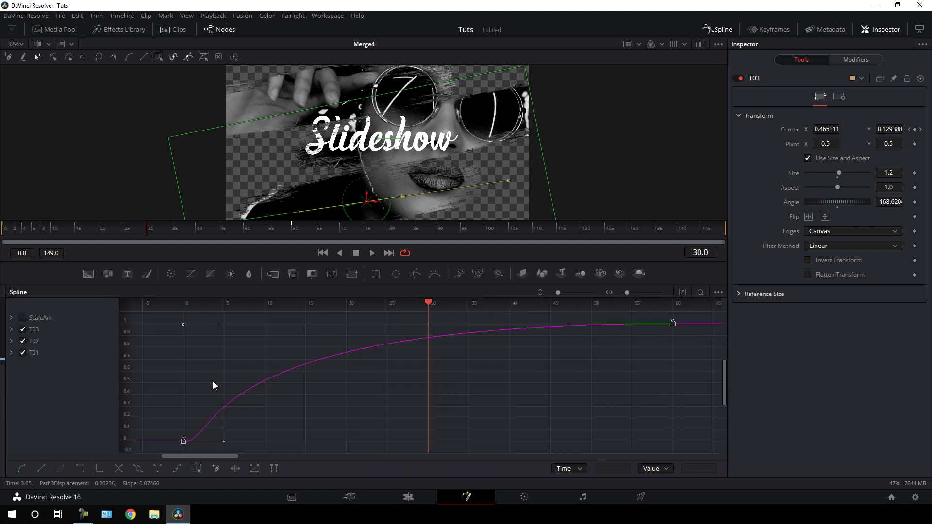
{"action": "left_click", "coordinate": [22, 352]}
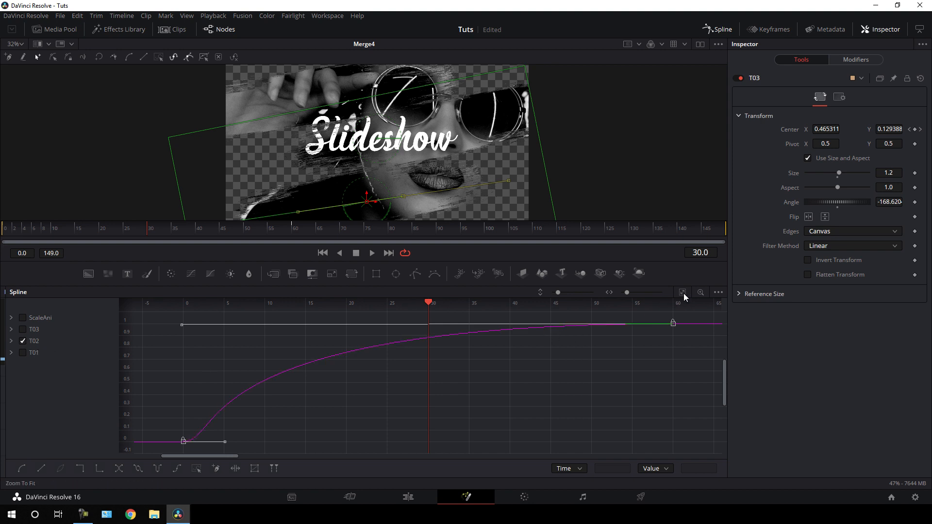
{"action": "left_click_drag", "start_coordinate": [682, 317], "coordinate": [159, 447]}
{"action": "left_click", "coordinate": [222, 305]}
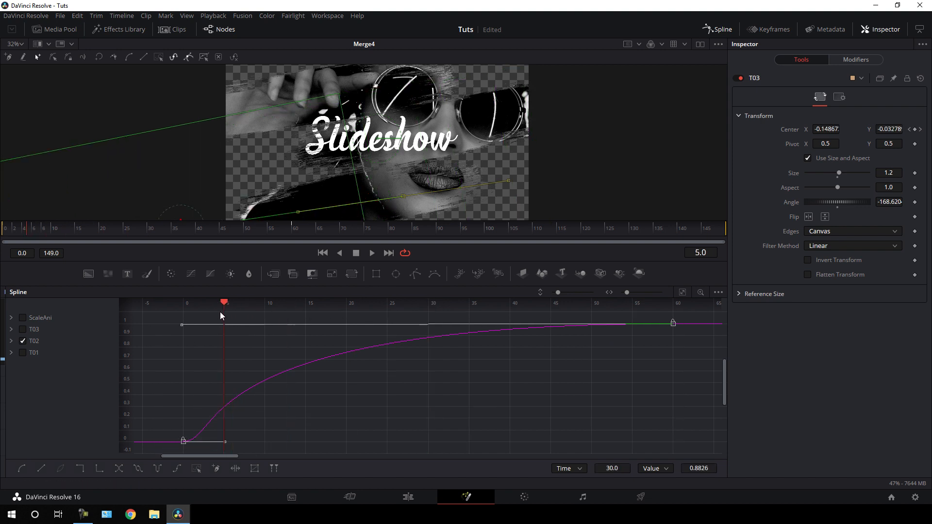
{"action": "left_click_drag", "start_coordinate": [220, 312], "coordinate": [304, 322]}
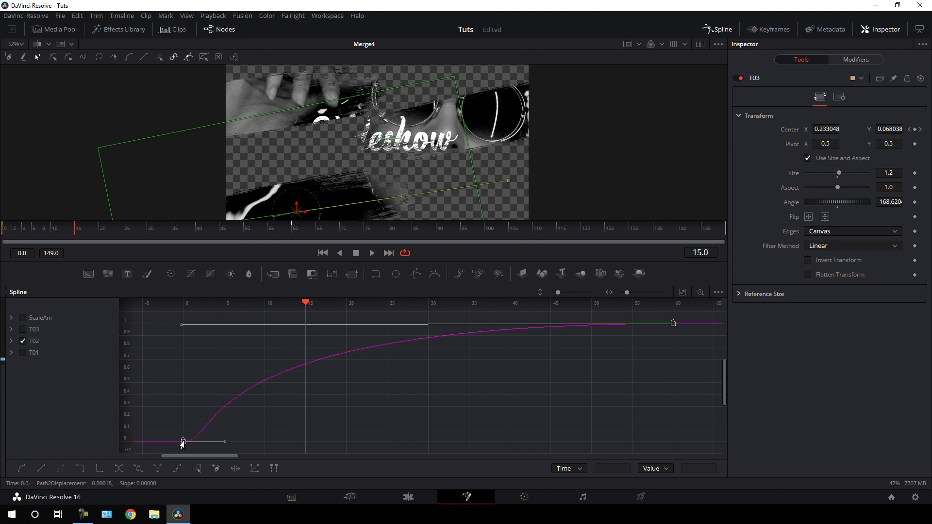
{"action": "left_click_drag", "start_coordinate": [183, 442], "coordinate": [306, 442]}
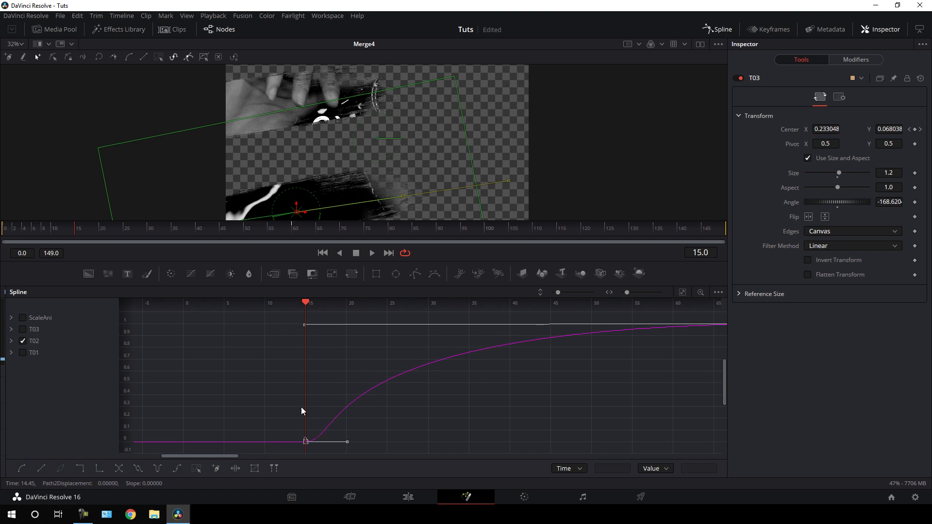
Isolate T03's curve and shift both of its keyframes so the animation starts at frame 30.
{"action": "left_click_drag", "start_coordinate": [305, 304], "coordinate": [427, 318]}
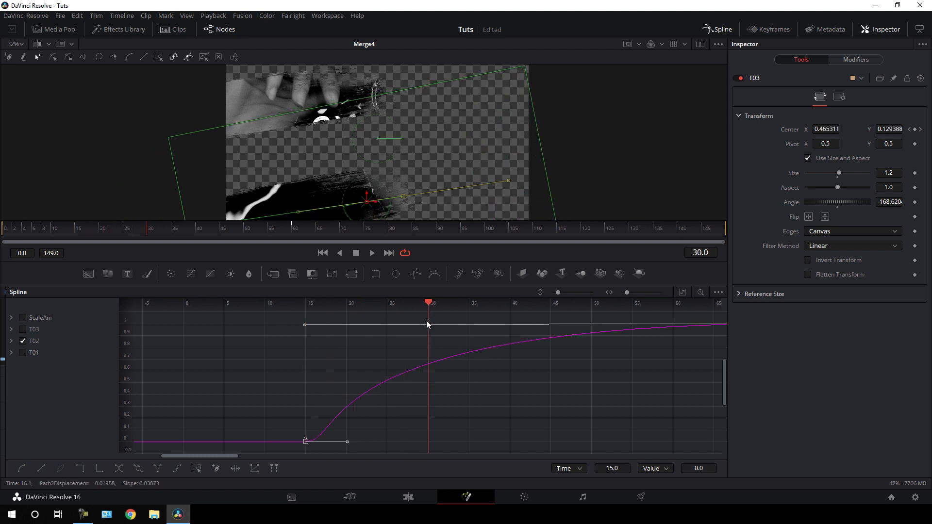
{"action": "left_click", "coordinate": [24, 342]}
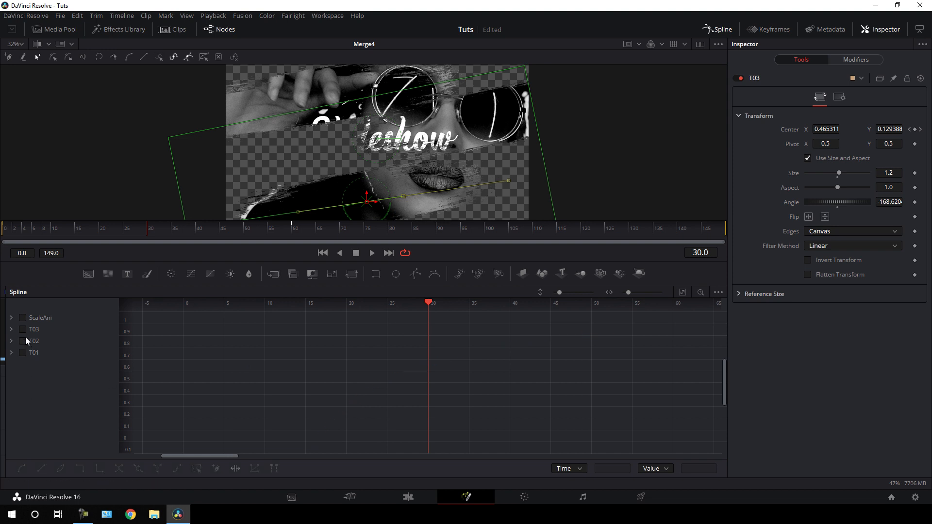
{"action": "left_click", "coordinate": [23, 329]}
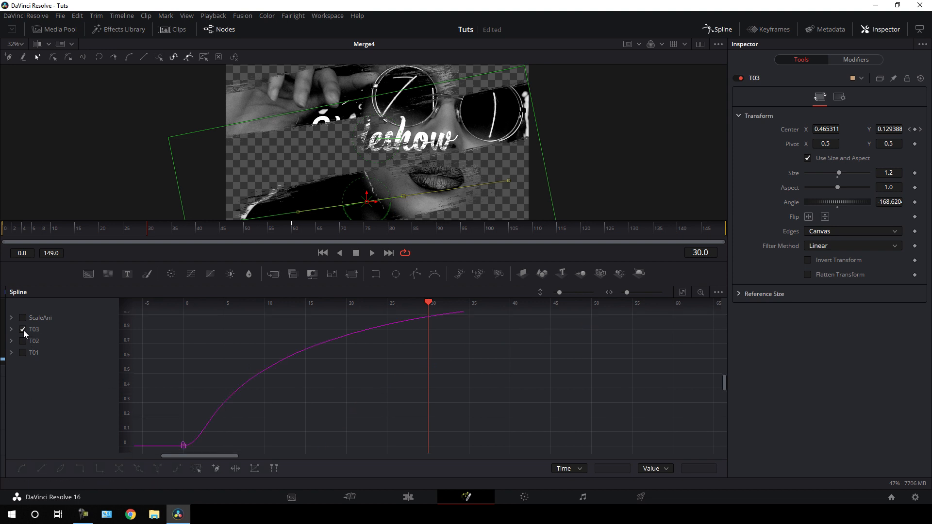
{"action": "left_click", "coordinate": [682, 292]}
{"action": "left_click_drag", "start_coordinate": [684, 318], "coordinate": [176, 447]}
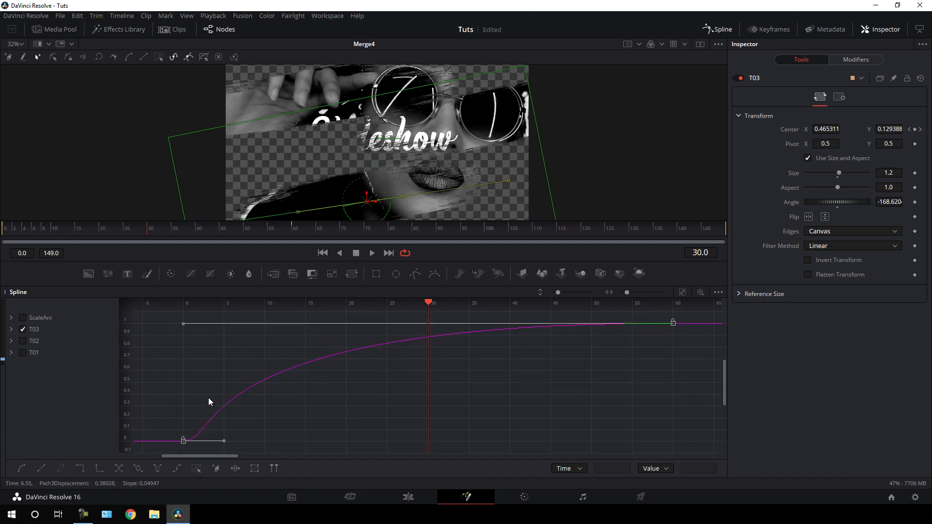
{"action": "left_click", "coordinate": [182, 441]}
{"action": "left_click_drag", "start_coordinate": [183, 443], "coordinate": [426, 438]}
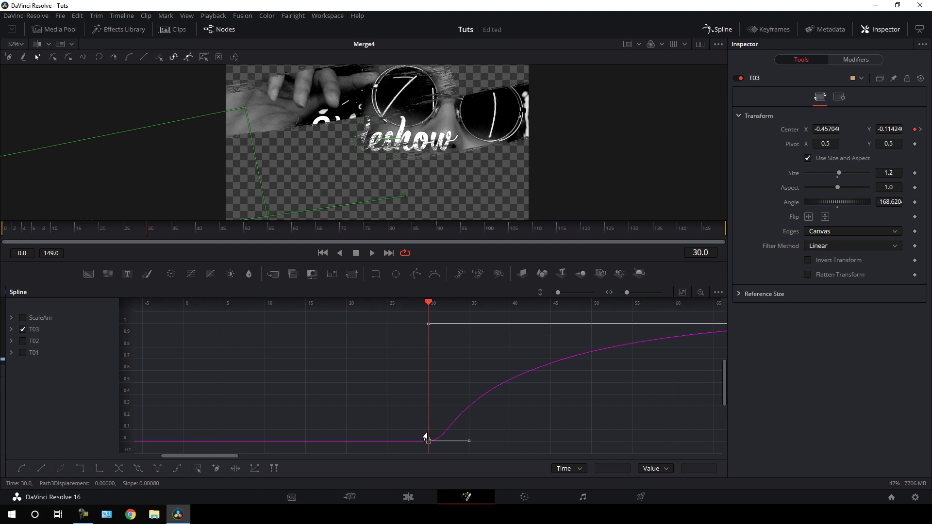
Close the Spline editor and preview the staggered brush strokes up to frame 60.
{"action": "left_click", "coordinate": [723, 29]}
{"action": "left_click", "coordinate": [94, 235]}
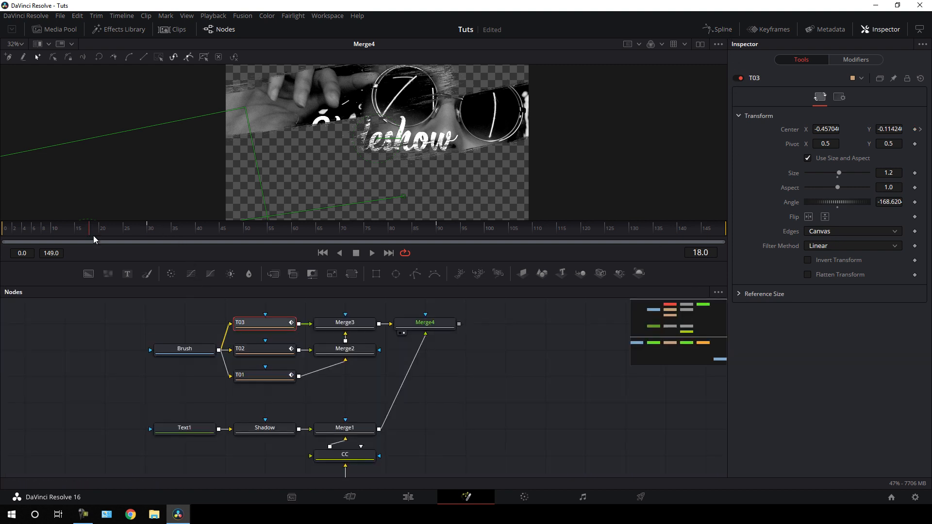
{"action": "left_click_drag", "start_coordinate": [91, 235], "coordinate": [297, 239]}
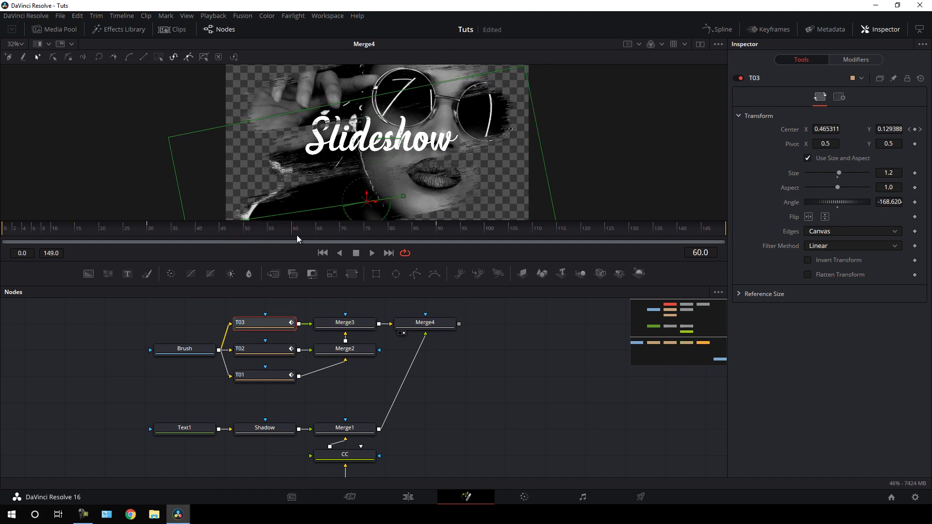
Check the Blur node's image in the viewer, return the viewer to Merge4 and deselect all nodes.
{"action": "left_click_drag", "start_coordinate": [437, 398], "coordinate": [403, 355]}
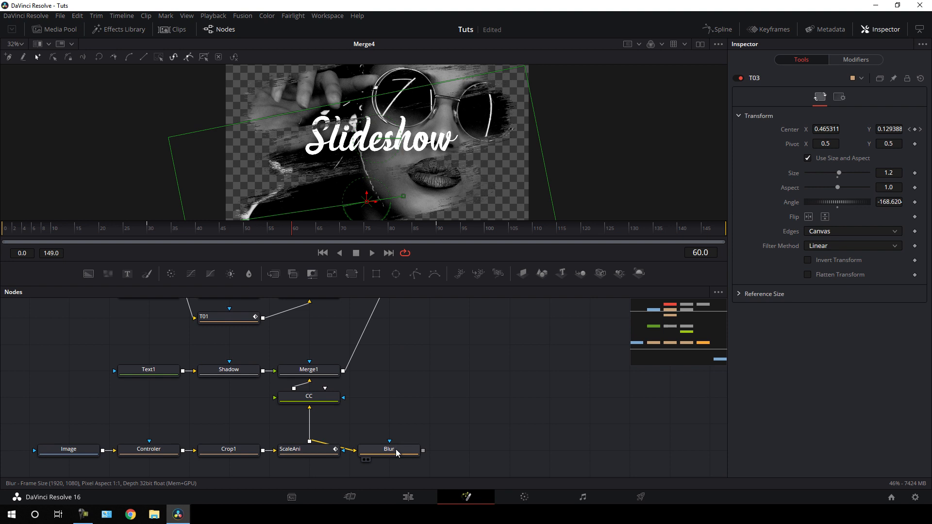
{"action": "left_click_drag", "start_coordinate": [394, 451], "coordinate": [410, 146]}
{"action": "scroll", "coordinate": [406, 339], "scroll_direction": "up", "scroll_amount": 5}
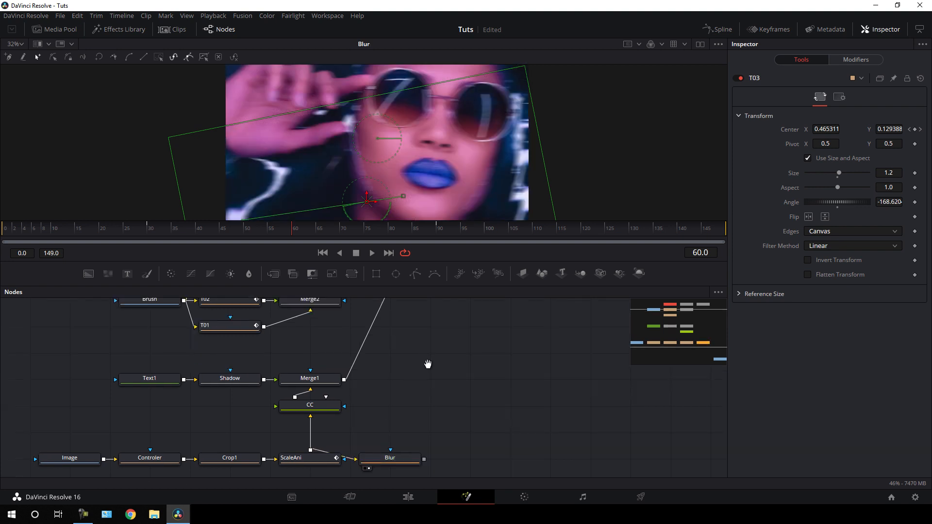
{"action": "left_click_drag", "start_coordinate": [450, 346], "coordinate": [447, 385]}
{"action": "left_click_drag", "start_coordinate": [389, 371], "coordinate": [361, 160]}
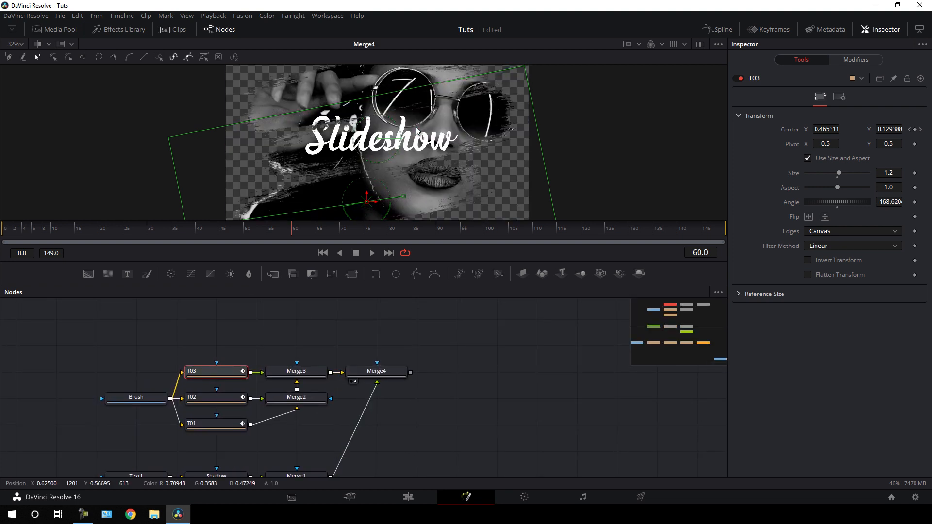
{"action": "left_click_drag", "start_coordinate": [444, 362], "coordinate": [438, 331]}
{"action": "left_click", "coordinate": [316, 312]}
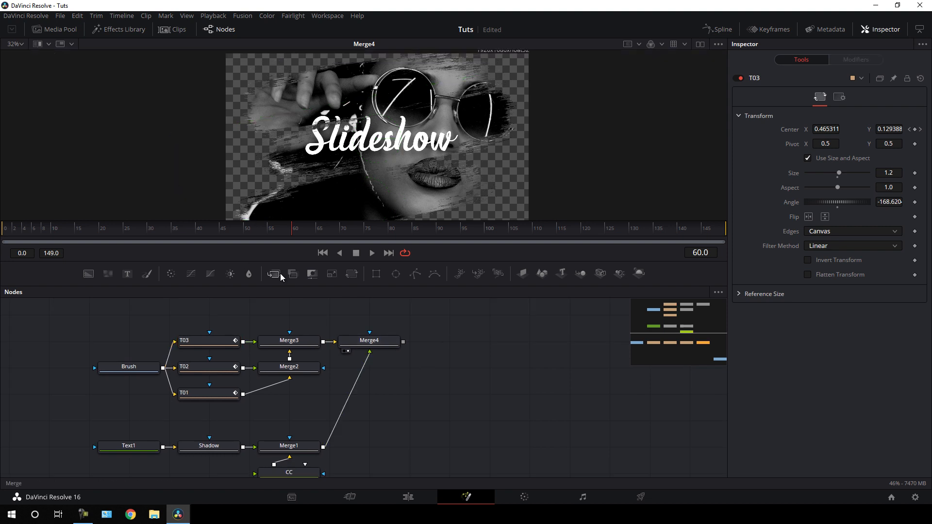
Add an unconnected Merge node in the free graph space beside Merge4.
{"action": "left_click_drag", "start_coordinate": [280, 275], "coordinate": [454, 366]}
{"action": "left_click_drag", "start_coordinate": [483, 403], "coordinate": [482, 356]}
{"action": "left_click_drag", "start_coordinate": [458, 322], "coordinate": [497, 336]}
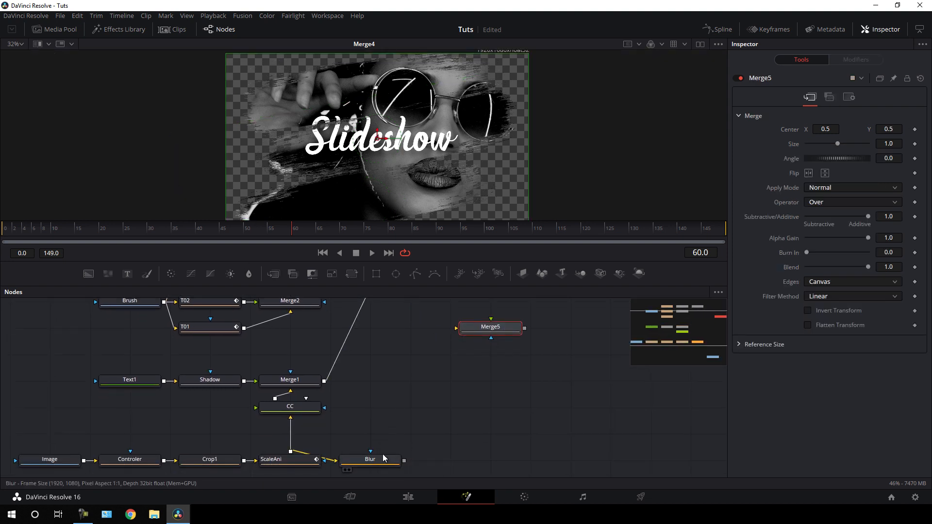
Check the Blur node's image in the viewer, then return the viewer to Merge4.
{"action": "left_click_drag", "start_coordinate": [373, 458], "coordinate": [415, 133]}
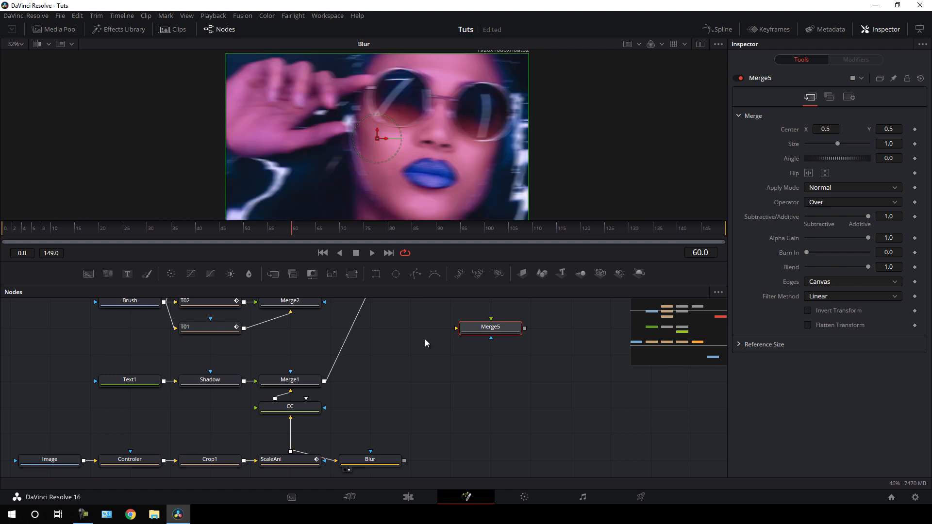
{"action": "scroll", "coordinate": [424, 339], "scroll_direction": "up", "scroll_amount": 3}
{"action": "left_click_drag", "start_coordinate": [369, 341], "coordinate": [422, 142]}
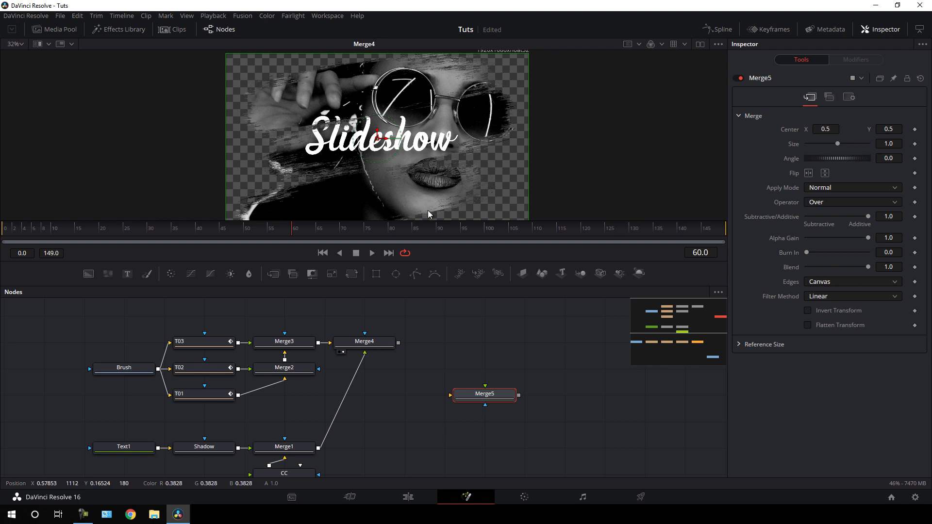
Connect Blur as Merge5's background and Merge4 as its foreground, line Merge5 up after Merge4, and view its result.
{"action": "scroll", "coordinate": [443, 366], "scroll_direction": "down", "scroll_amount": 4}
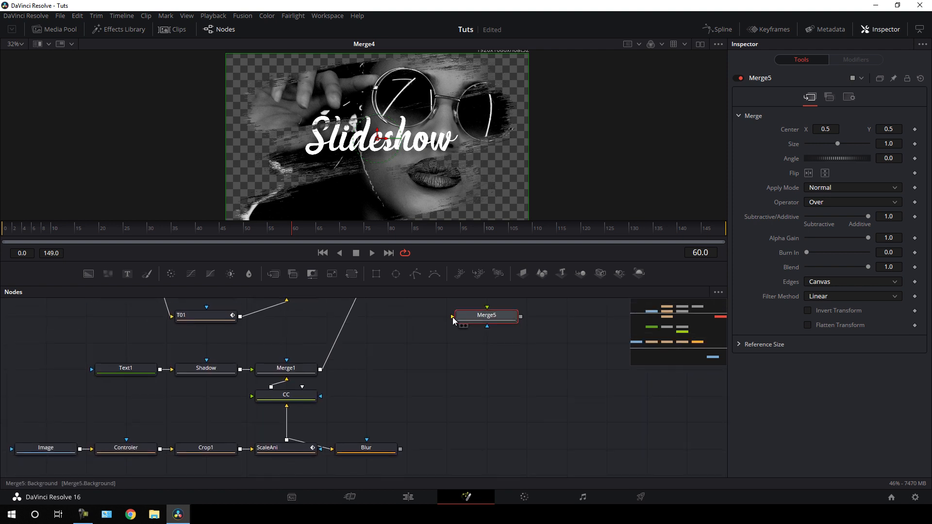
{"action": "left_click_drag", "start_coordinate": [453, 320], "coordinate": [396, 444]}
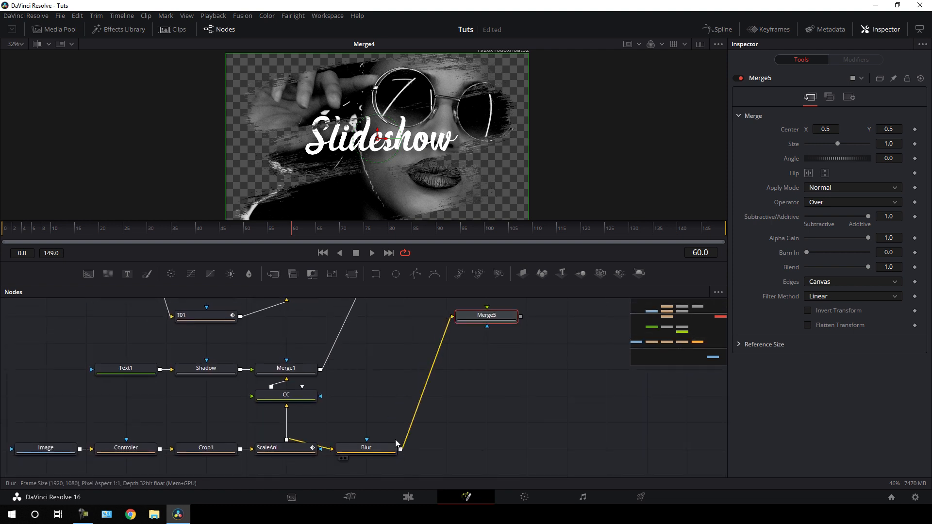
{"action": "scroll", "coordinate": [396, 440], "scroll_direction": "up", "scroll_amount": 3}
{"action": "left_click_drag", "start_coordinate": [487, 380], "coordinate": [379, 339]}
{"action": "left_click_drag", "start_coordinate": [473, 390], "coordinate": [437, 337]}
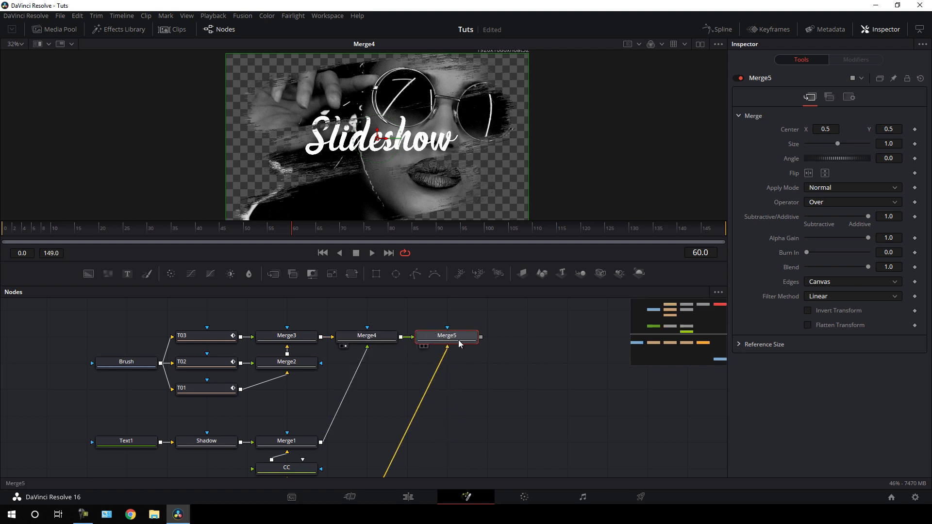
{"action": "key", "text": "1"}
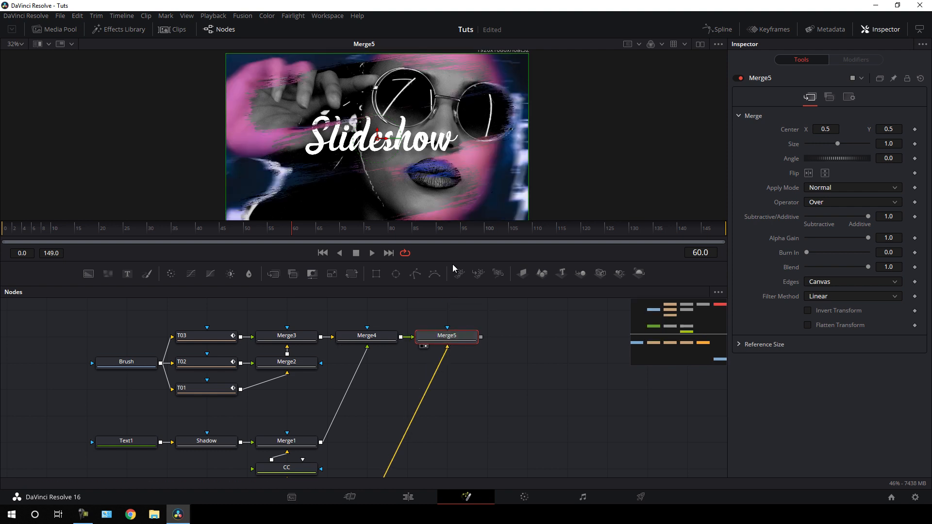
Move the Blur node directly beneath Merge5 and preview the brush reveal over the blurred background up to frame 76.
{"action": "scroll", "coordinate": [476, 403], "scroll_direction": "down", "scroll_amount": 3}
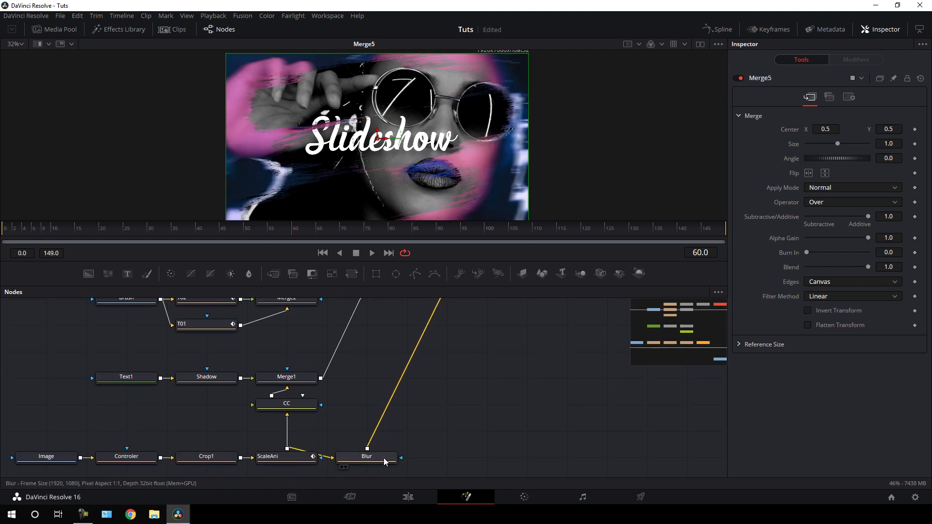
{"action": "left_click_drag", "start_coordinate": [386, 458], "coordinate": [463, 454]}
{"action": "left_click_drag", "start_coordinate": [487, 340], "coordinate": [481, 432]}
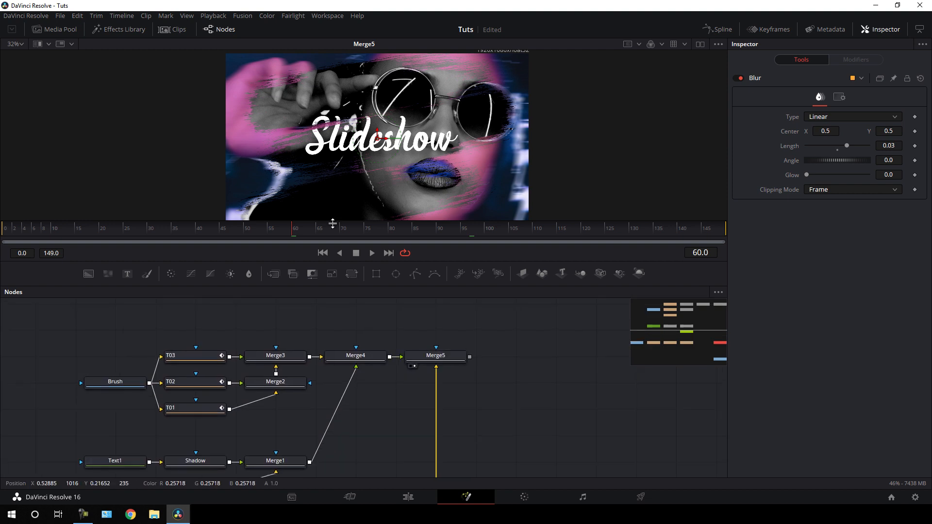
{"action": "left_click", "coordinate": [208, 235]}
{"action": "left_click_drag", "start_coordinate": [209, 235], "coordinate": [370, 232]}
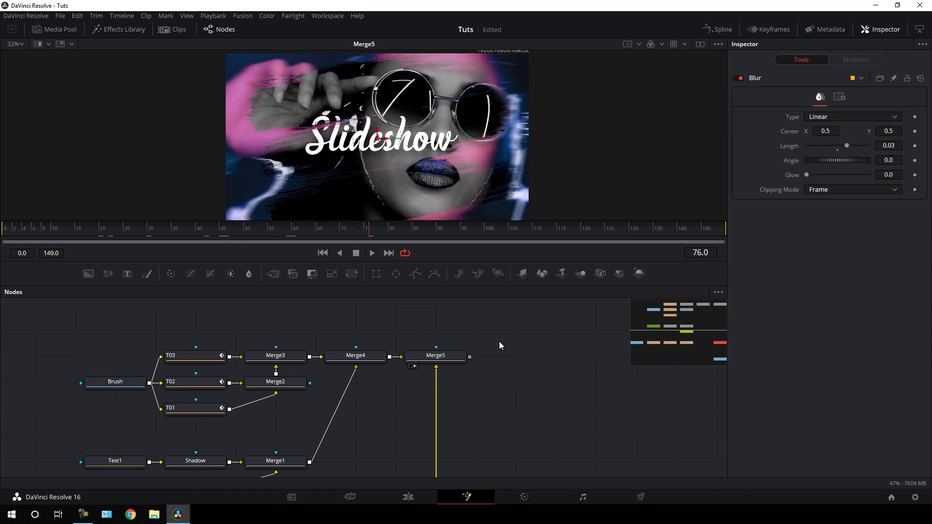
Add a Transform node after Merge5, rename it Rotation and show it in the viewer.
{"action": "left_click", "coordinate": [447, 360]}
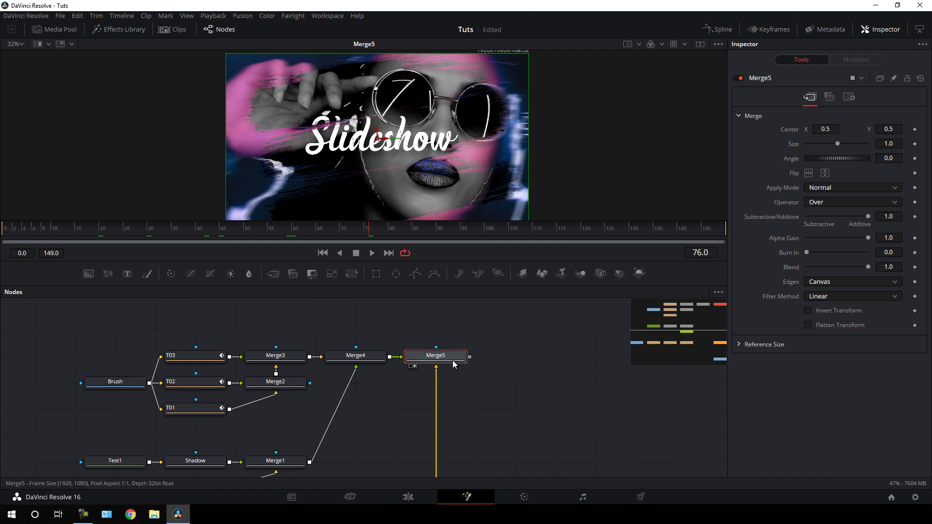
{"action": "left_click", "coordinate": [352, 273]}
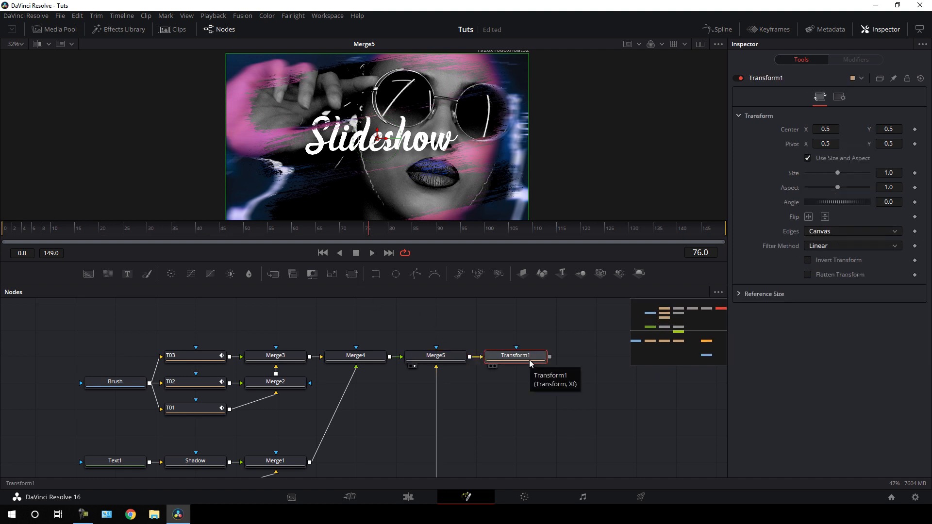
{"action": "key", "text": "F2"}
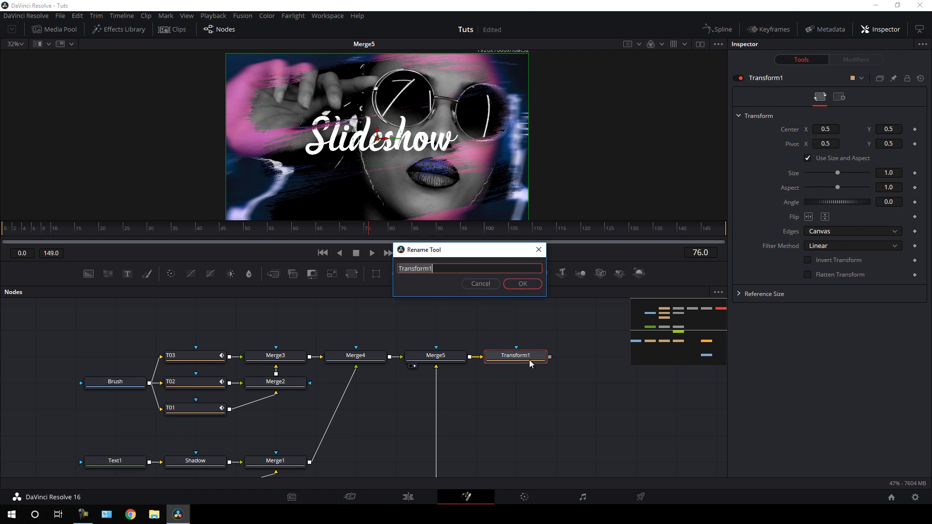
{"action": "key", "text": "BackSpace"}
{"action": "left_click", "coordinate": [519, 284]}
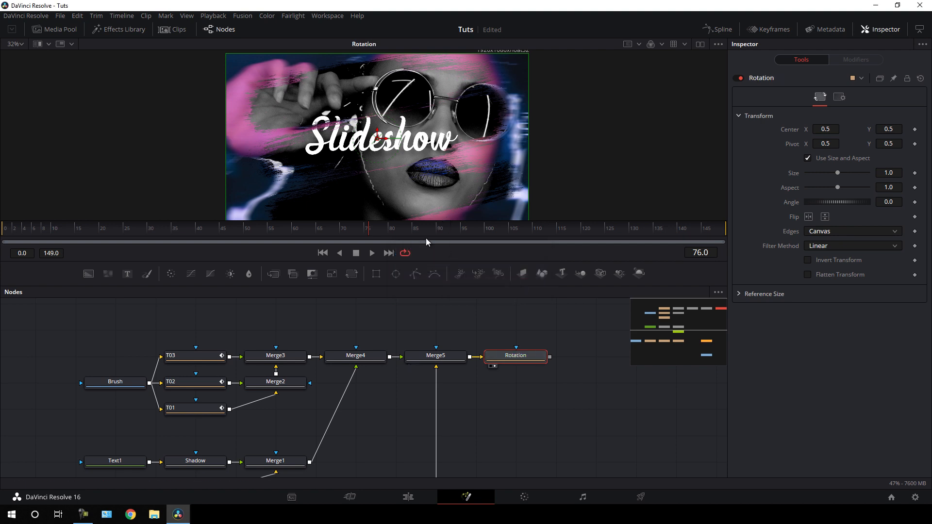
Animate the Rotation node's Angle with keyframes of 0.0 at frame 149 and 6.0 at frame 0.
{"action": "left_click_drag", "start_coordinate": [374, 234], "coordinate": [725, 232]}
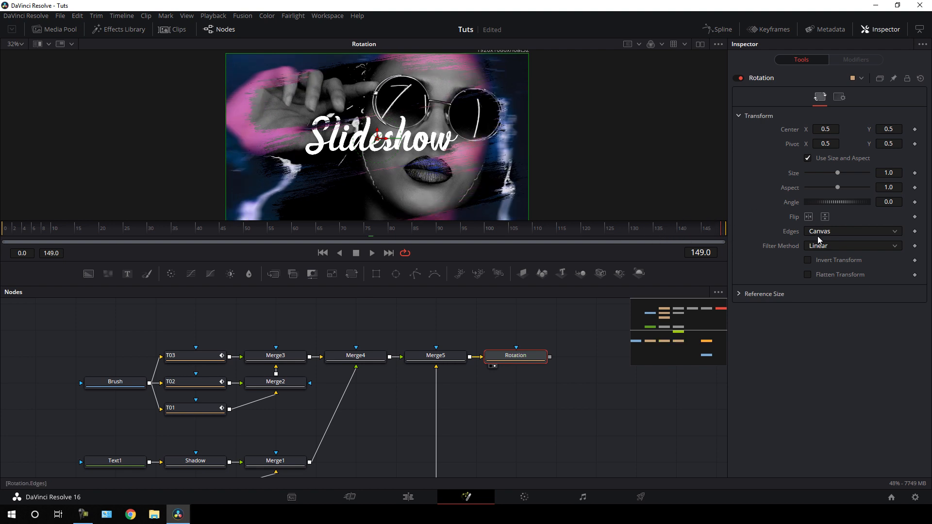
{"action": "right_click", "coordinate": [791, 208]}
{"action": "left_click", "coordinate": [813, 209]}
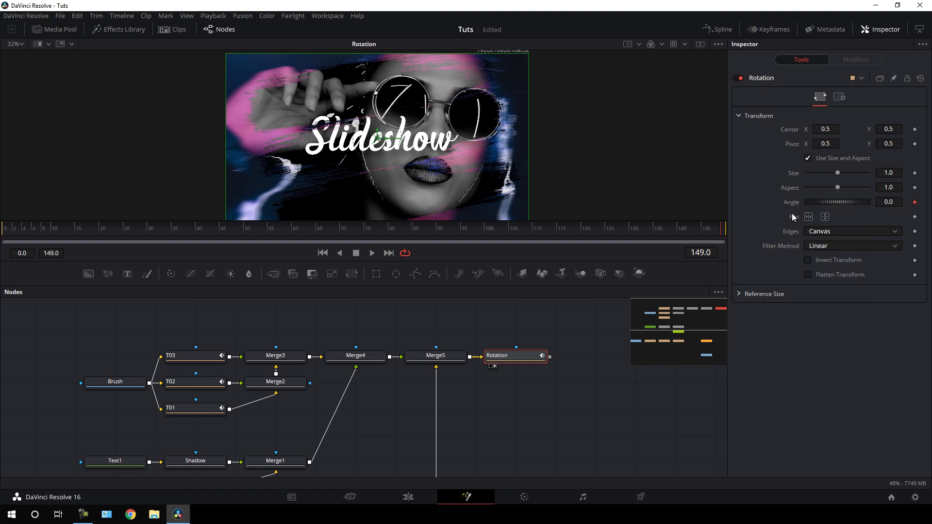
{"action": "left_click_drag", "start_coordinate": [630, 226], "coordinate": [1, 241]}
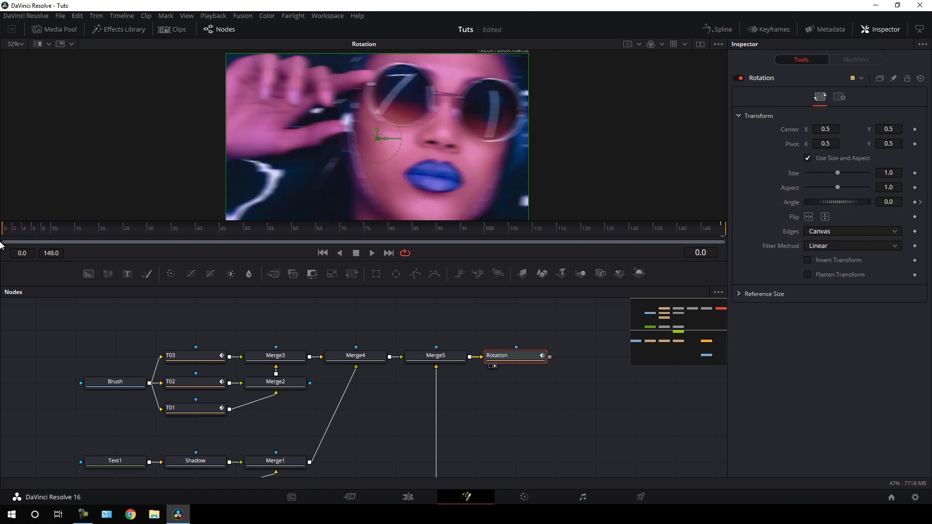
{"action": "left_click", "coordinate": [896, 202]}
{"action": "key", "text": "Return"}
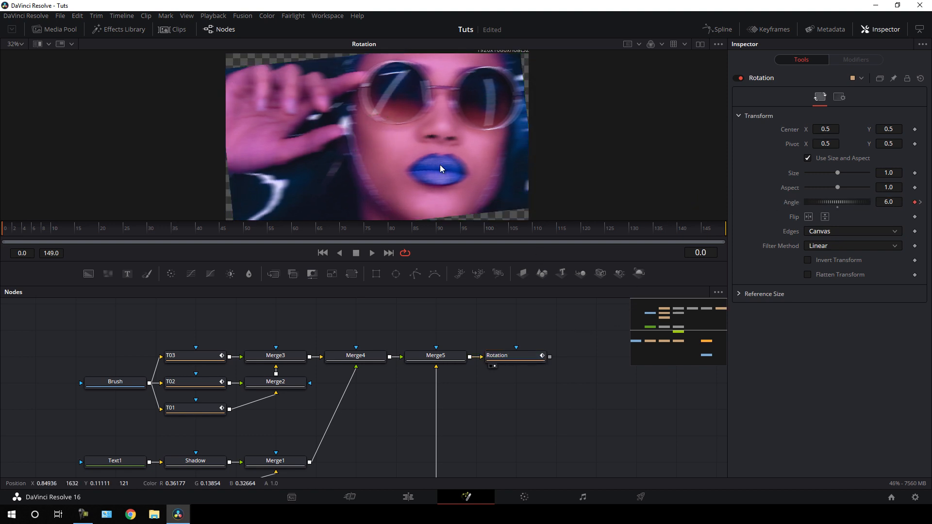
Set the Rotation node's Edges to Mirror so the rotated image fills the exposed corners.
{"action": "left_click_drag", "start_coordinate": [340, 114], "coordinate": [364, 147]}
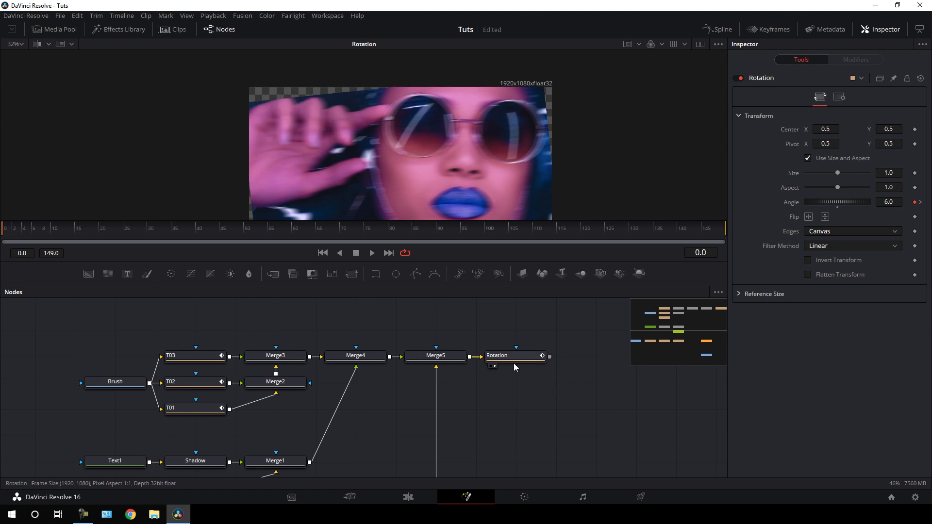
{"action": "left_click", "coordinate": [538, 361]}
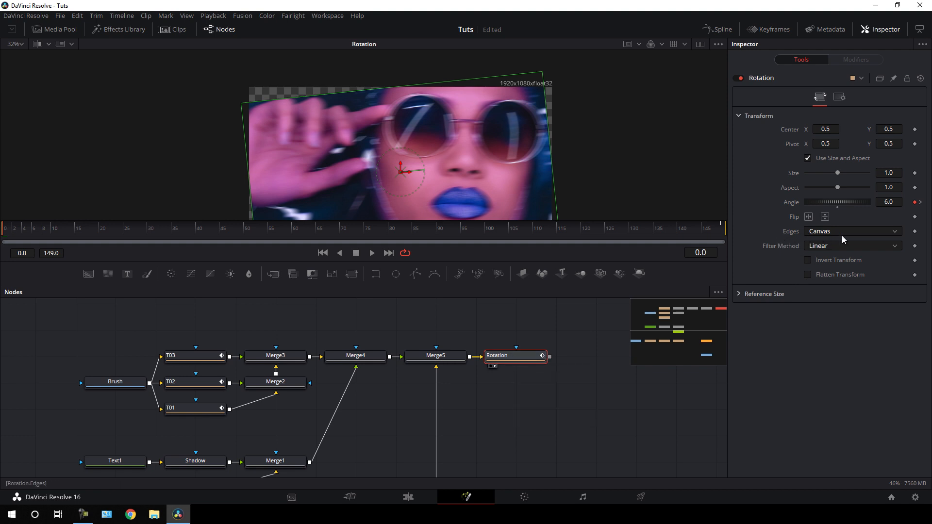
{"action": "left_click", "coordinate": [828, 235]}
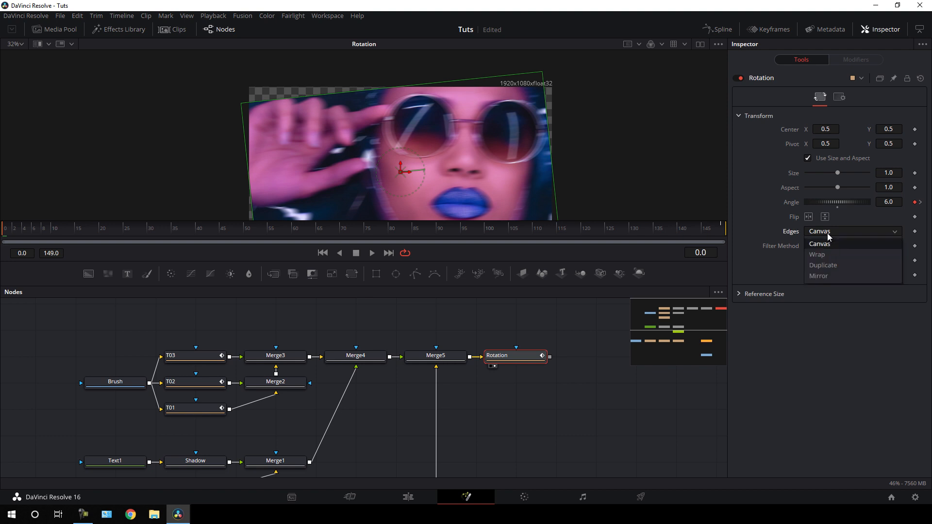
{"action": "left_click", "coordinate": [823, 276]}
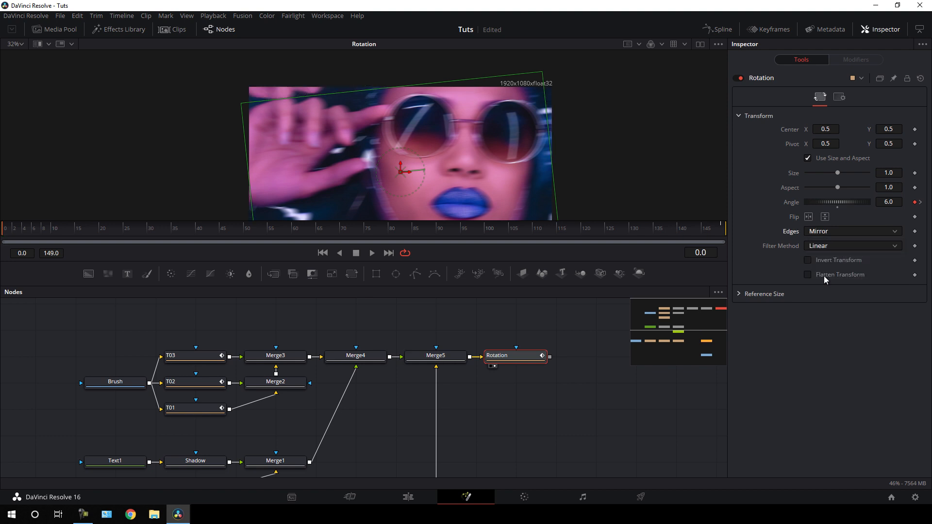
{"action": "scroll", "coordinate": [412, 120], "scroll_direction": "down", "scroll_amount": 2}
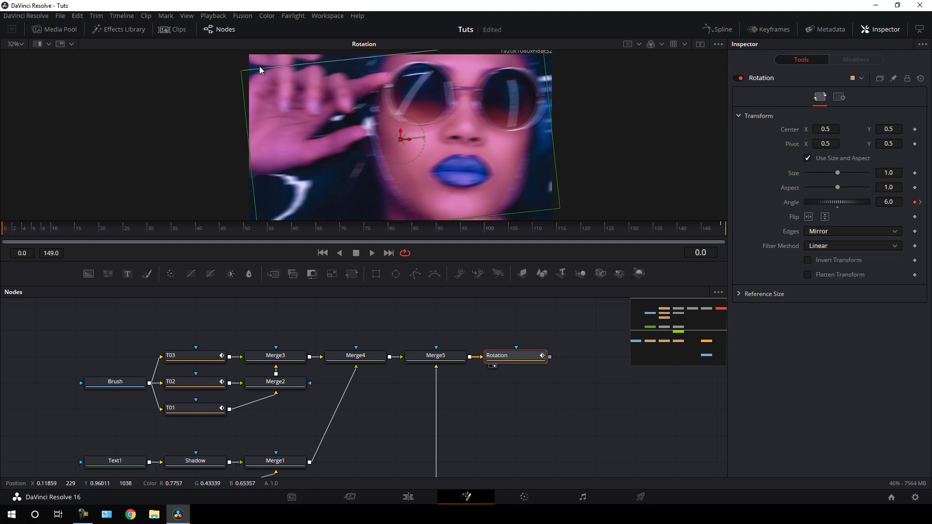
Fit the image to the viewer and preview the rotation animation, stopping at frame 75.
{"action": "left_click", "coordinate": [560, 317]}
{"action": "left_click", "coordinate": [22, 44]}
{"action": "left_click", "coordinate": [18, 57]}
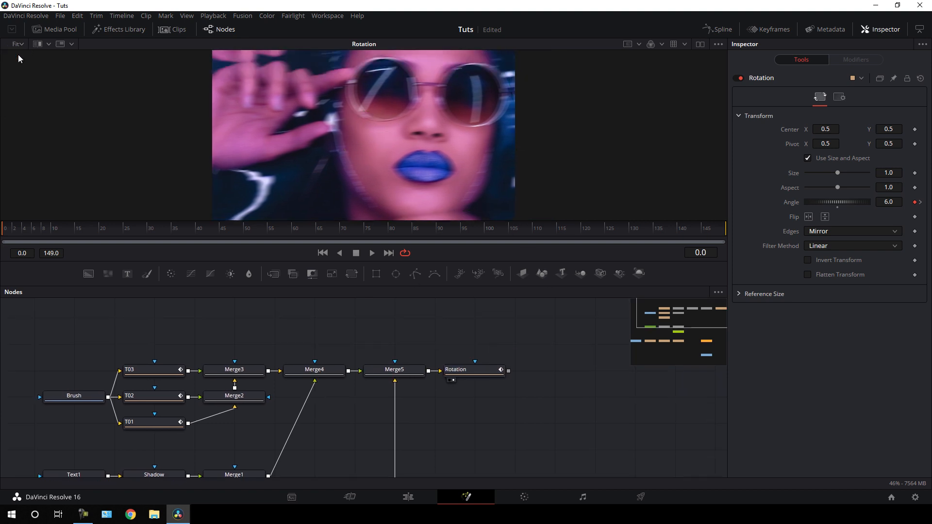
{"action": "left_click", "coordinate": [470, 237]}
{"action": "left_click_drag", "start_coordinate": [486, 232], "coordinate": [365, 228]}
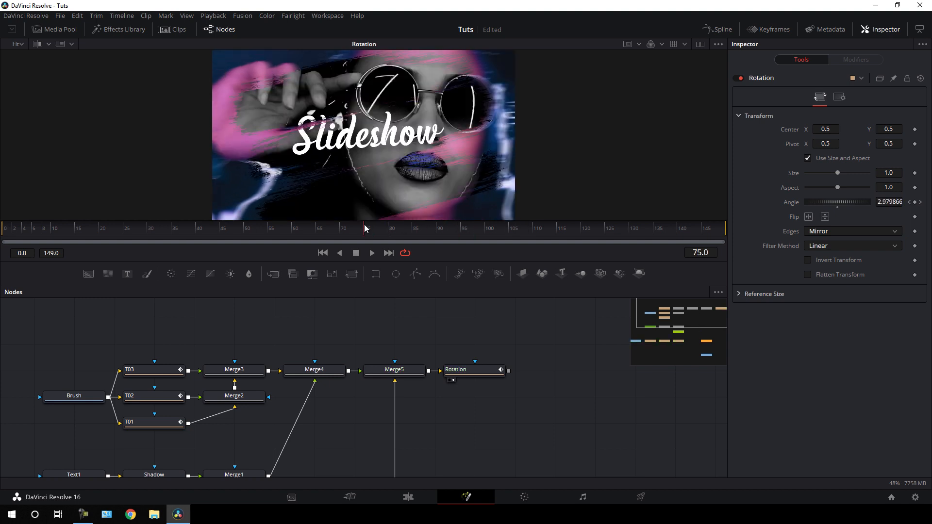
Import the Flare video from the New Client folder into the media pool.
{"action": "left_click", "coordinate": [68, 34]}
{"action": "right_click", "coordinate": [111, 150]}
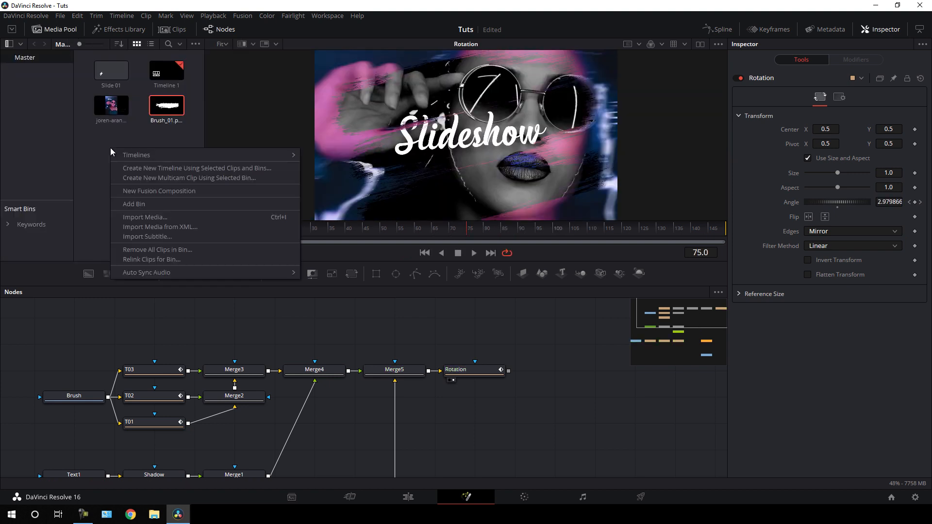
{"action": "left_click", "coordinate": [141, 216]}
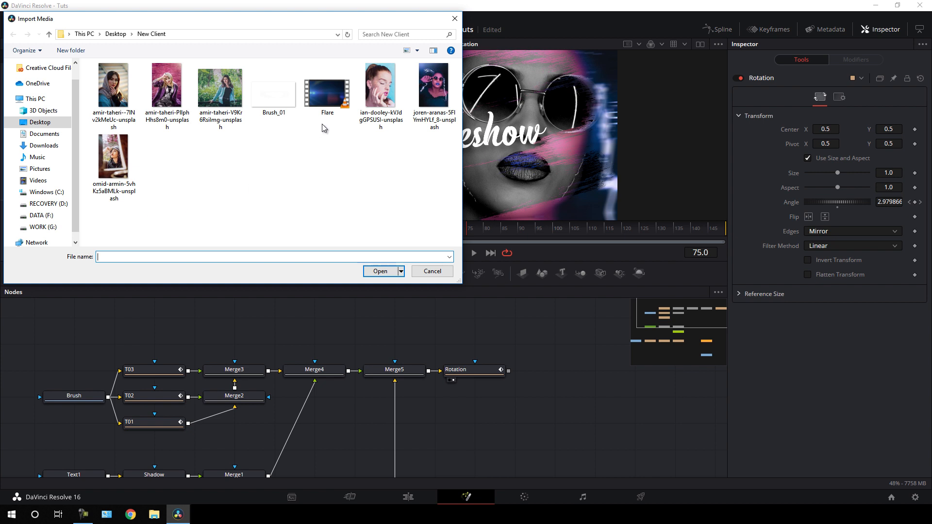
{"action": "left_click", "coordinate": [328, 103]}
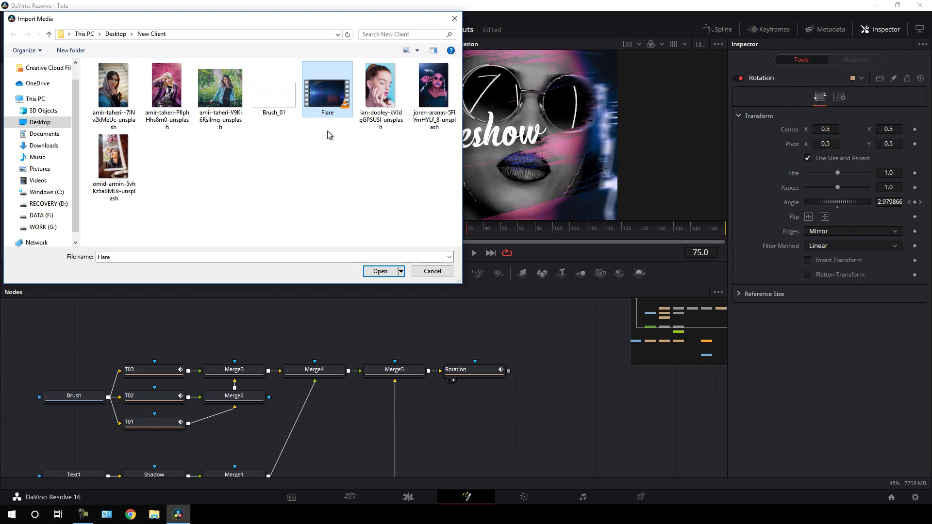
{"action": "left_click", "coordinate": [380, 270]}
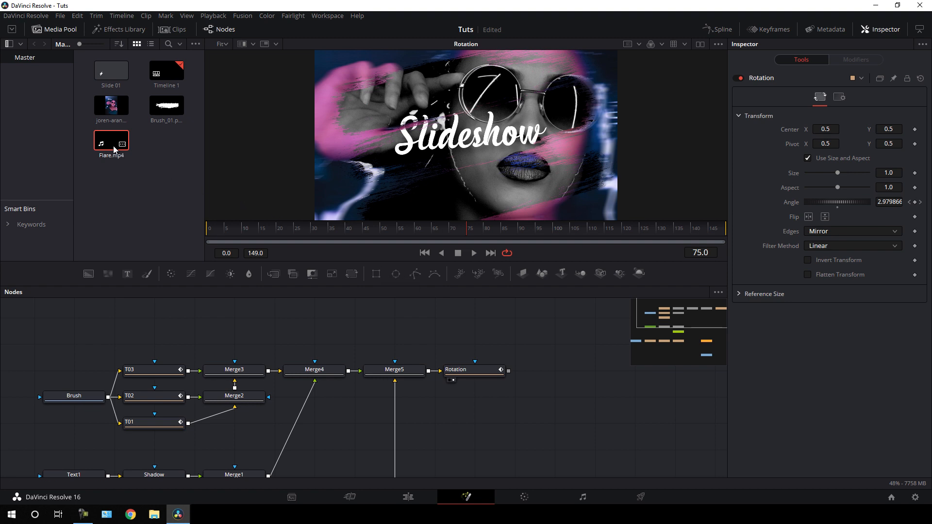
Place the Flare.mp4 clip in the node graph above and beyond Rotation, and rename its node Flare.
{"action": "left_click_drag", "start_coordinate": [115, 149], "coordinate": [569, 352]}
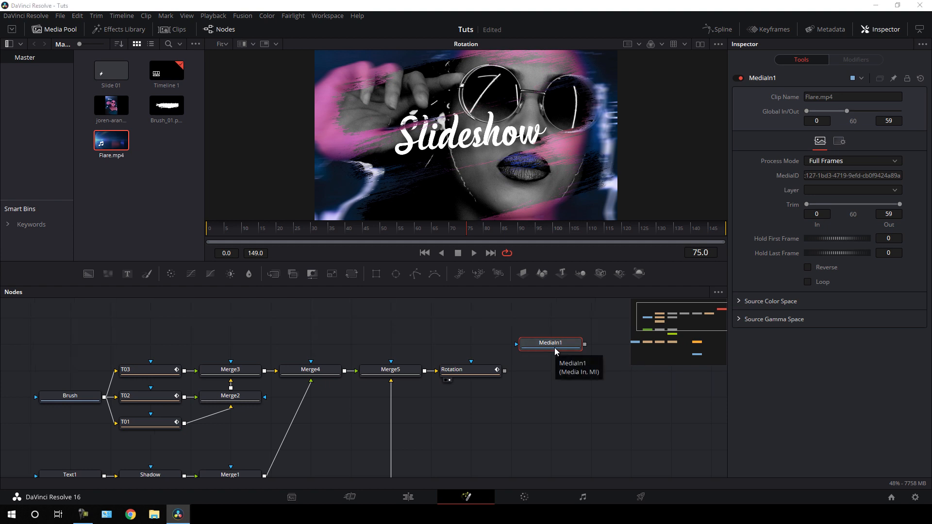
{"action": "key", "text": "F2"}
{"action": "key", "text": "BackSpace"}
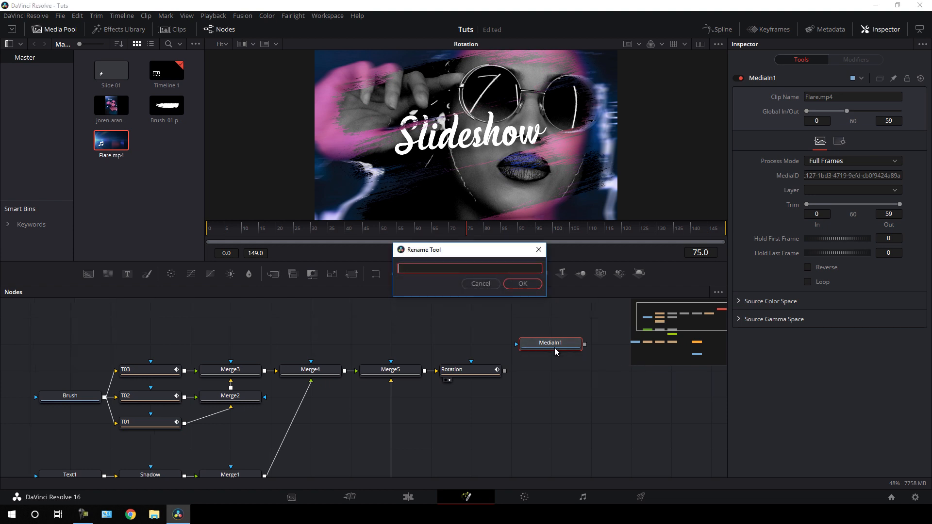
{"action": "key", "text": "Return"}
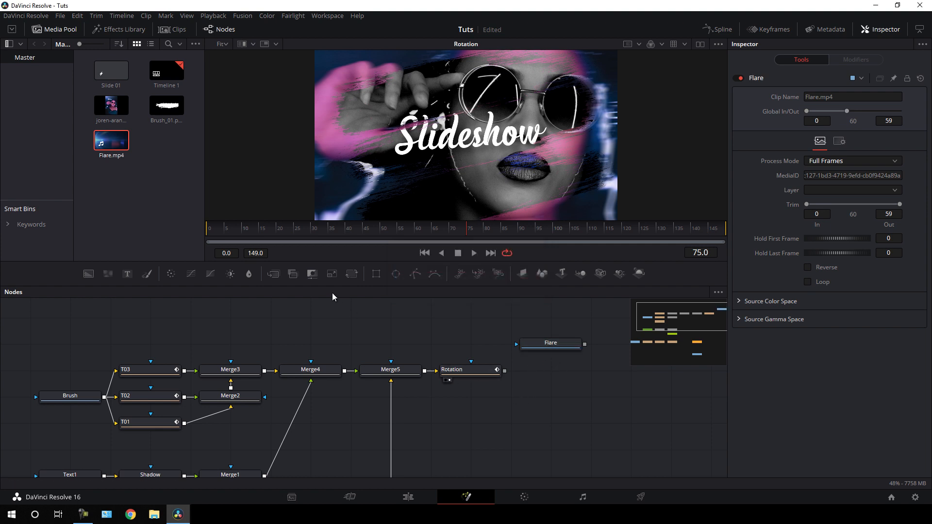
Add a Merge node after Rotation with Flare as its foreground, and move the playhead to frame 18.
{"action": "left_click_drag", "start_coordinate": [292, 273], "coordinate": [471, 372]}
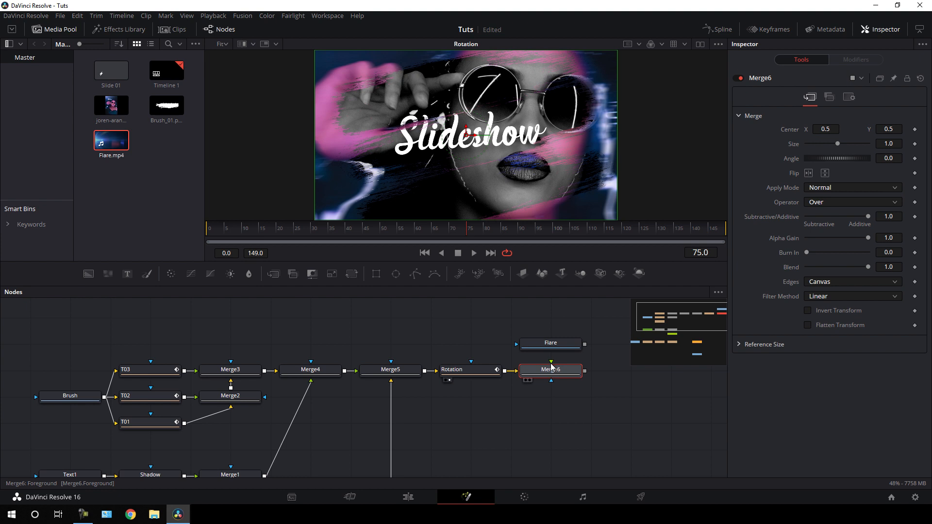
{"action": "mouse_move", "coordinate": [551, 364]}
{"action": "left_mouse_down"}
{"action": "mouse_move", "coordinate": [500, 350]}
{"action": "mouse_move", "coordinate": [546, 347]}
{"action": "left_mouse_up"}
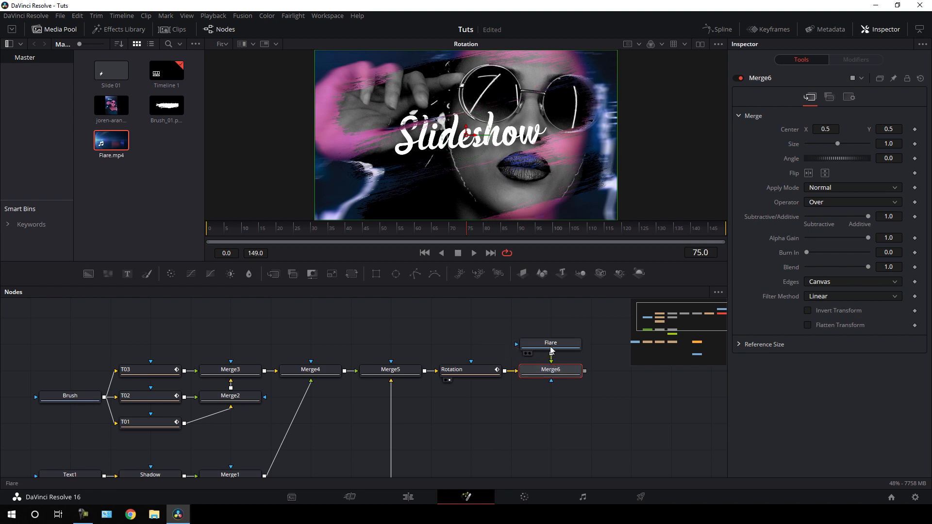
{"action": "left_click_drag", "start_coordinate": [548, 233], "coordinate": [269, 234]}
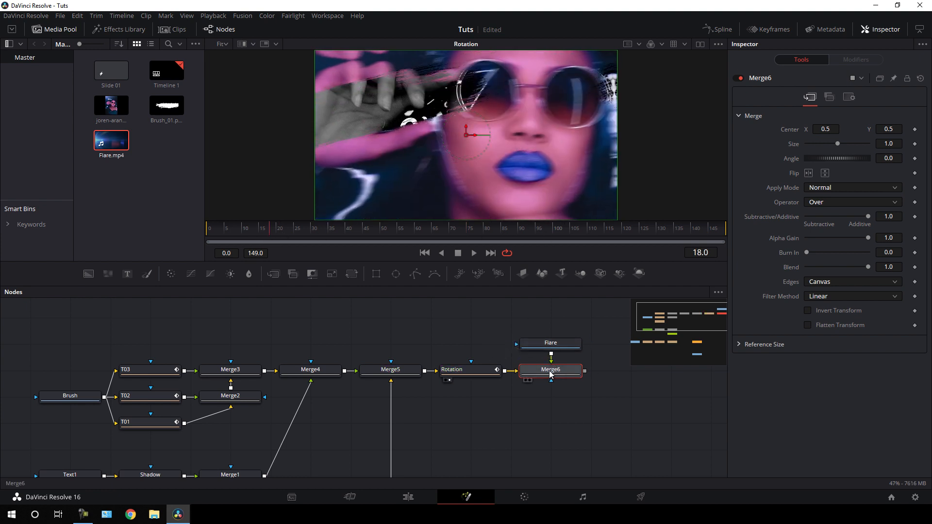
View Merge6, set its apply mode to Screen, and enlarge the flare to a size of about 1.86.
{"action": "key", "text": "1"}
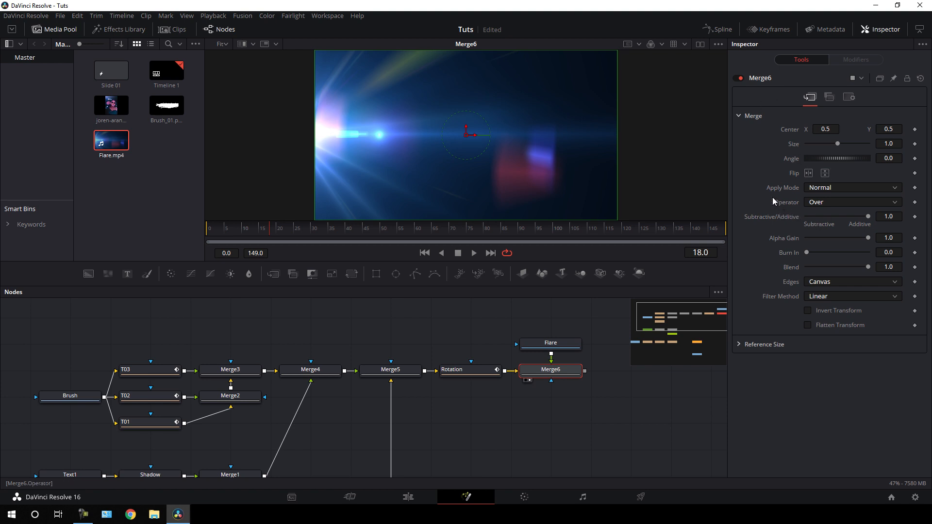
{"action": "left_click", "coordinate": [826, 187]}
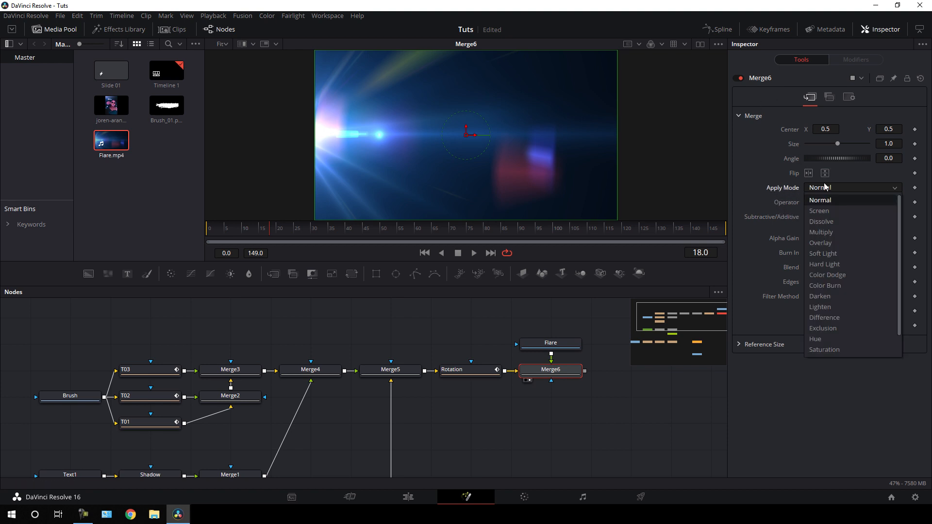
{"action": "left_click", "coordinate": [824, 212]}
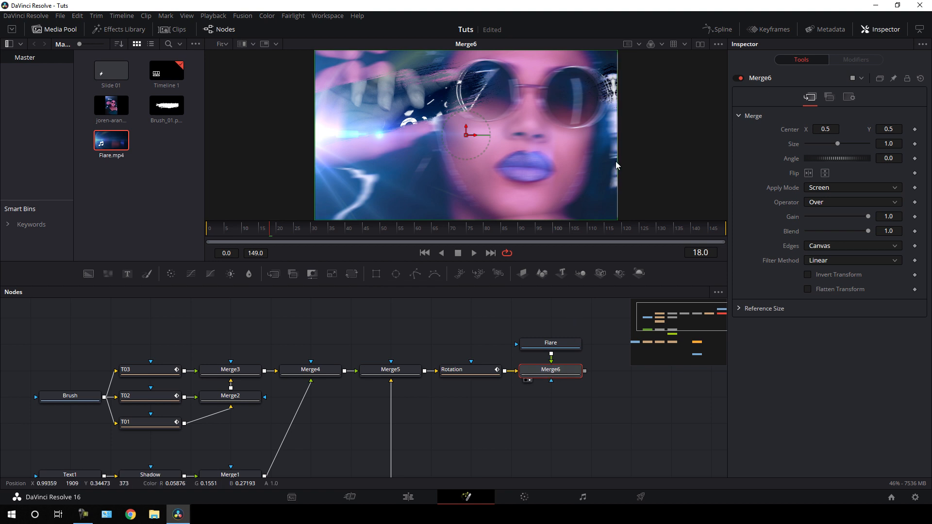
{"action": "left_click_drag", "start_coordinate": [616, 162], "coordinate": [699, 173]}
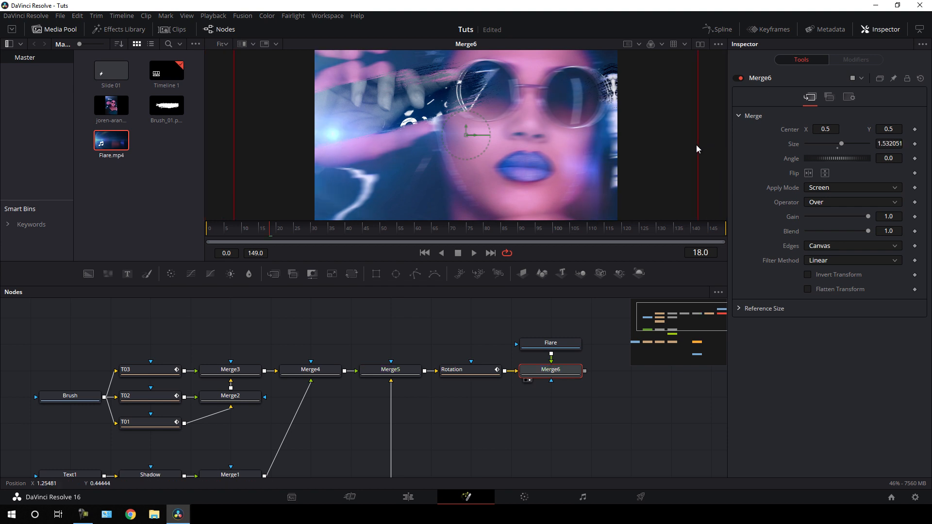
{"action": "left_click_drag", "start_coordinate": [695, 144], "coordinate": [747, 153]}
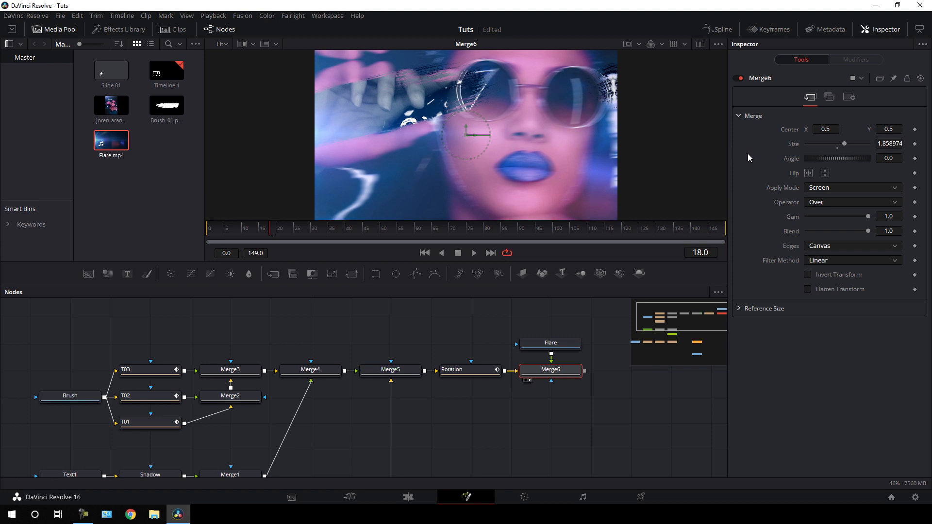
Shift the Flare clip in the Keyframes editor so it spans frames 90 to 149, then close the editor.
{"action": "left_click_drag", "start_coordinate": [359, 232], "coordinate": [470, 231]}
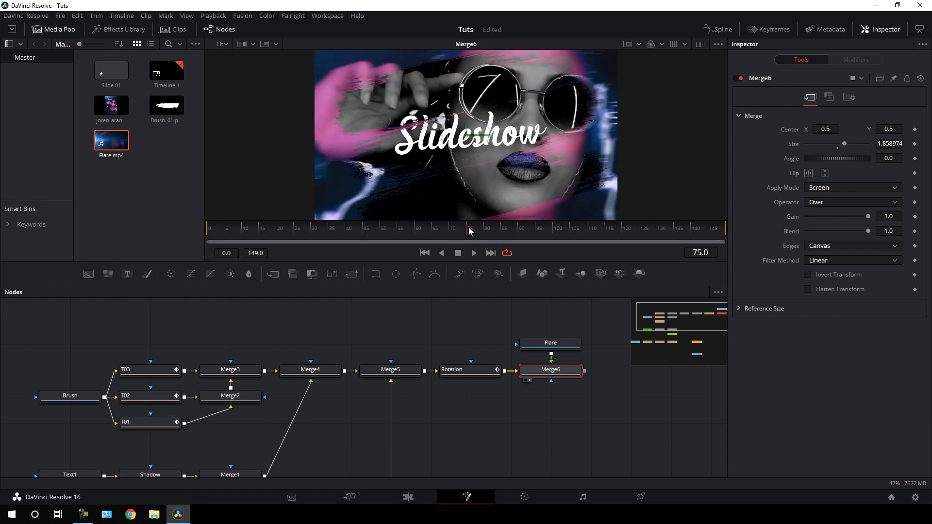
{"action": "left_click", "coordinate": [772, 31]}
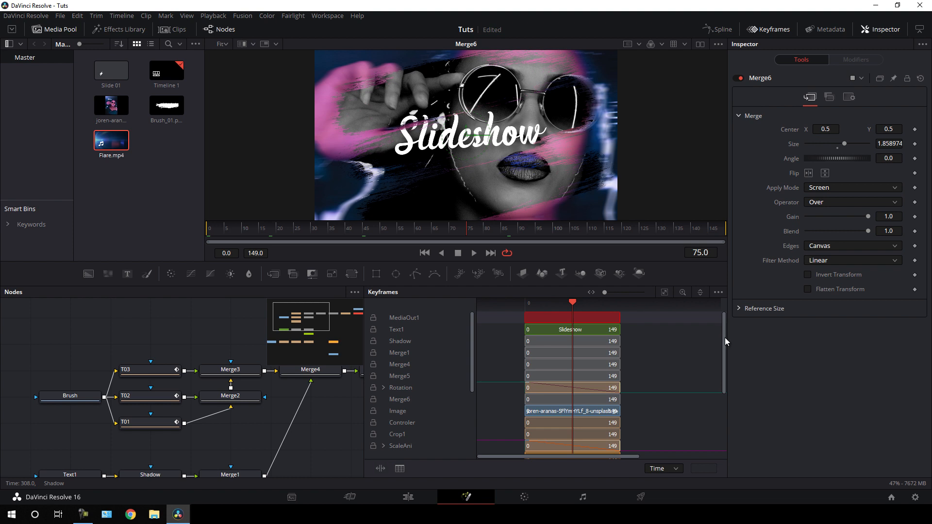
{"action": "left_click_drag", "start_coordinate": [724, 337], "coordinate": [721, 412]}
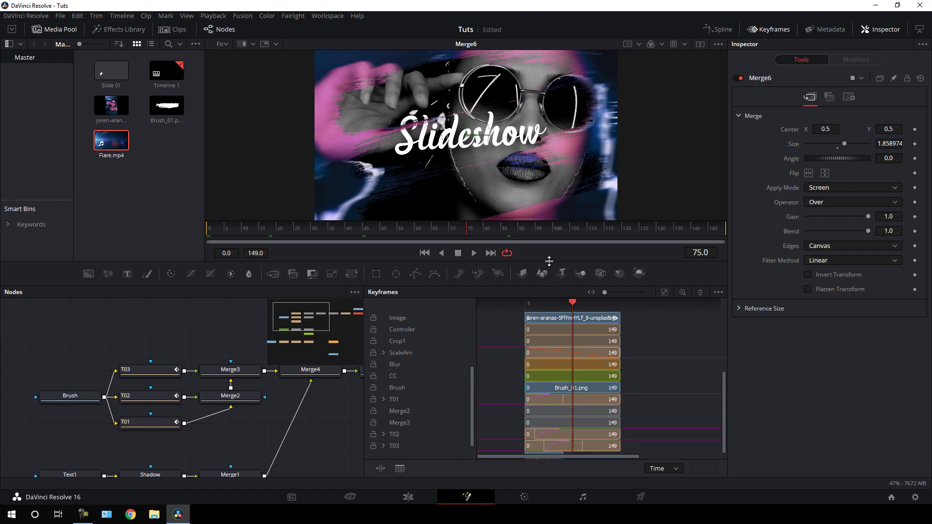
{"action": "left_click_drag", "start_coordinate": [549, 261], "coordinate": [549, 239]}
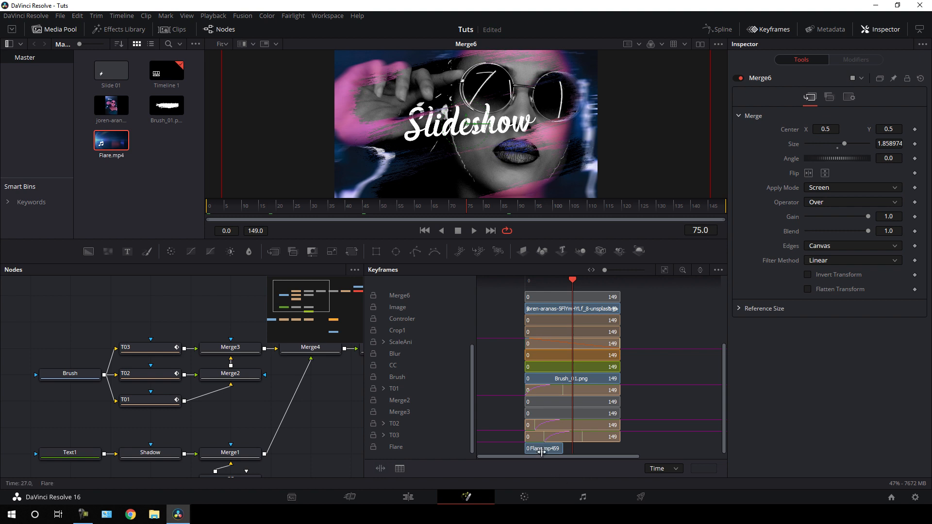
{"action": "left_click_drag", "start_coordinate": [539, 448], "coordinate": [595, 446]}
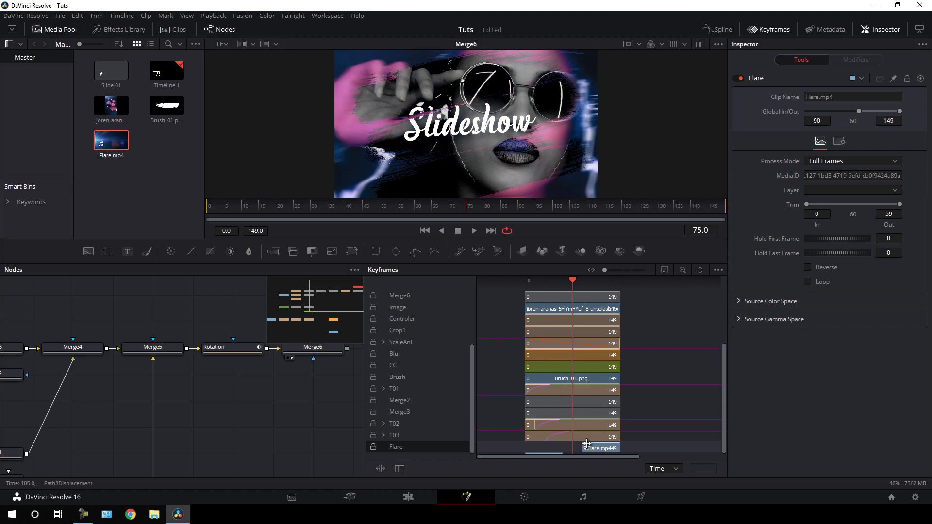
{"action": "left_click", "coordinate": [720, 29]}
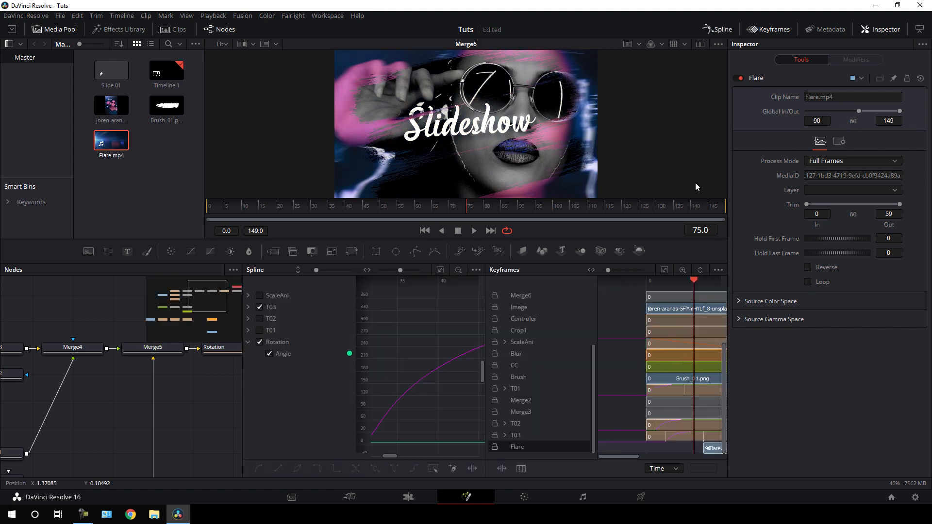
{"action": "left_click", "coordinate": [768, 29]}
{"action": "left_click", "coordinate": [724, 30]}
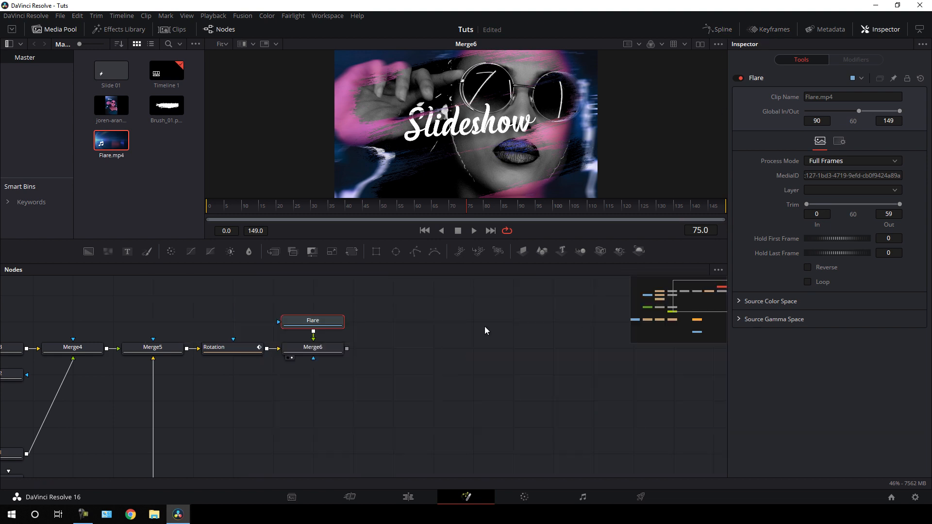
Enlarge the viewer, hide the media pool, and scrub the composition to frame 115 to preview the flare.
{"action": "left_click_drag", "start_coordinate": [358, 327], "coordinate": [577, 323]}
{"action": "left_click_drag", "start_coordinate": [473, 265], "coordinate": [472, 323]}
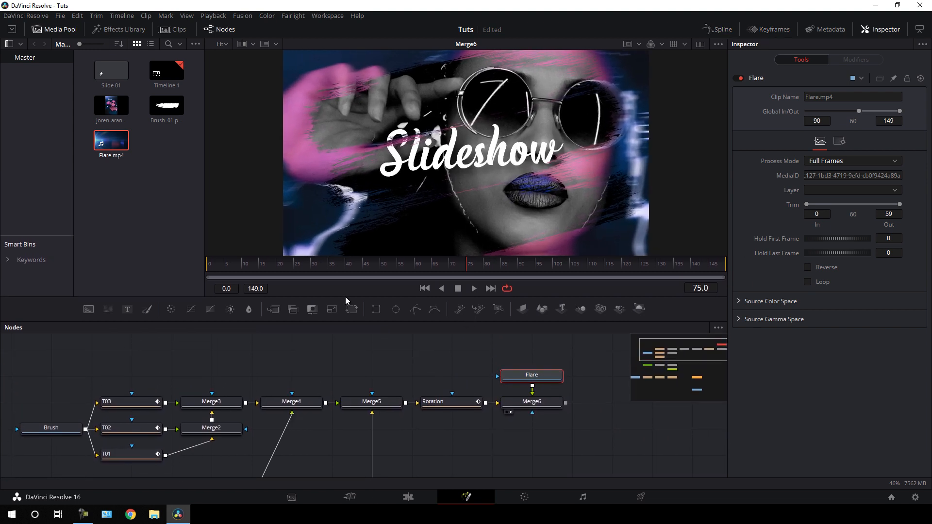
{"action": "left_click", "coordinate": [252, 265]}
{"action": "left_click", "coordinate": [54, 32]}
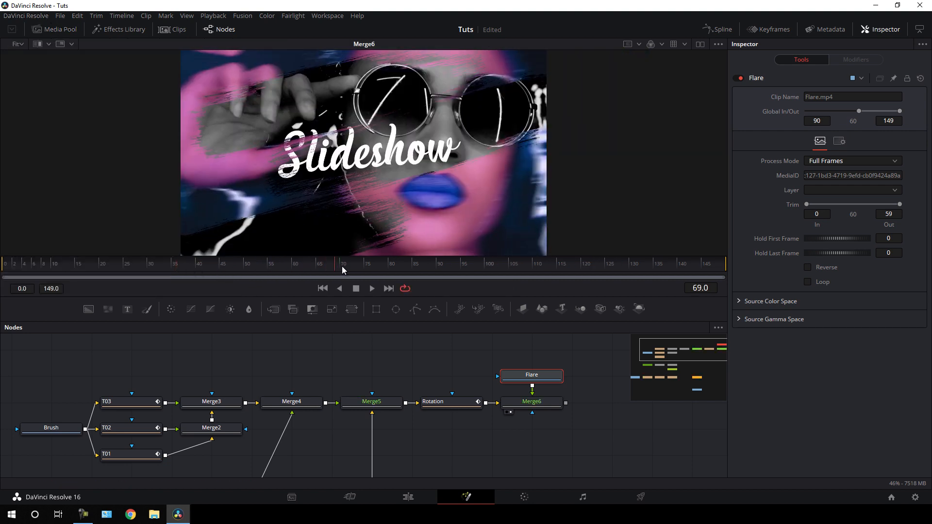
{"action": "left_click_drag", "start_coordinate": [431, 264], "coordinate": [558, 264]}
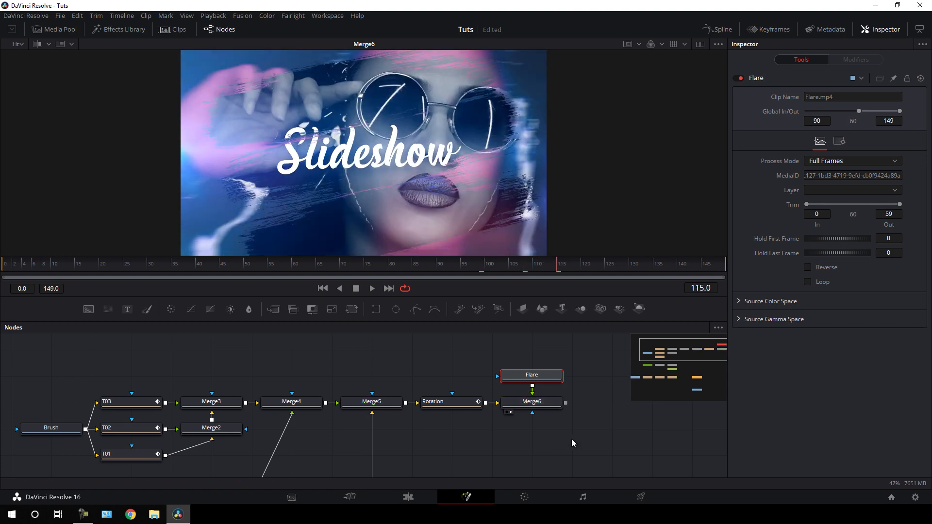
Move MediaOut1 beside Merge6 and connect Merge6's output to it.
{"action": "left_click_drag", "start_coordinate": [573, 440], "coordinate": [476, 368]}
{"action": "left_click_drag", "start_coordinate": [490, 471], "coordinate": [445, 338]}
{"action": "left_click_drag", "start_coordinate": [247, 459], "coordinate": [514, 366]}
{"action": "mouse_move", "coordinate": [514, 366]}
{"action": "left_mouse_down"}
{"action": "mouse_move", "coordinate": [502, 443]}
{"action": "mouse_move", "coordinate": [520, 368]}
{"action": "left_mouse_up"}
{"action": "left_click_drag", "start_coordinate": [520, 369], "coordinate": [464, 386]}
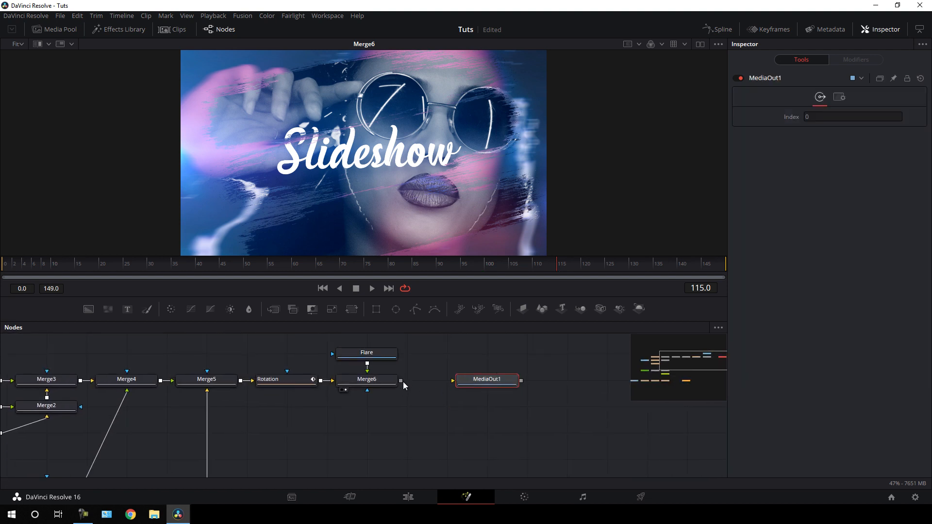
{"action": "left_click_drag", "start_coordinate": [402, 381], "coordinate": [495, 382]}
On the Edit page, duplicate the Fusion composition clip directly after the original at 01:00:05:00.
{"action": "left_click", "coordinate": [410, 499]}
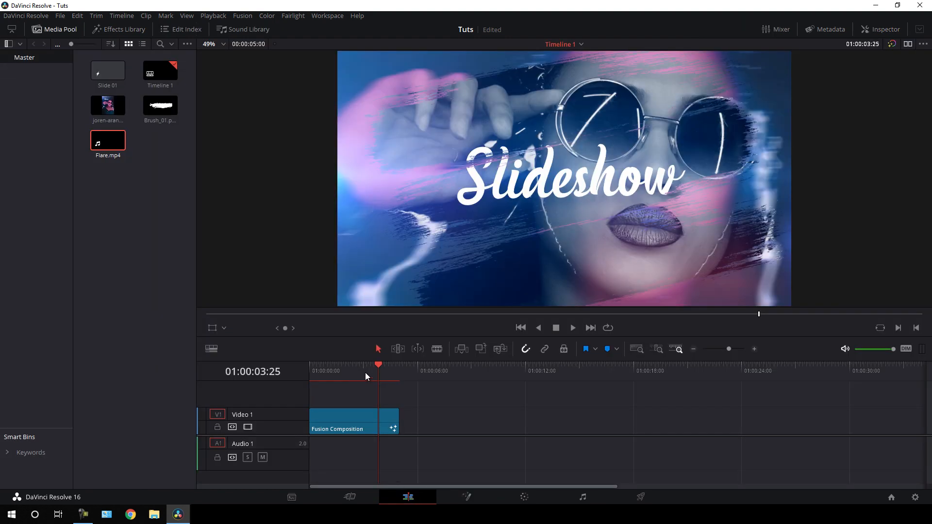
{"action": "left_click_drag", "start_coordinate": [333, 371], "coordinate": [361, 375]}
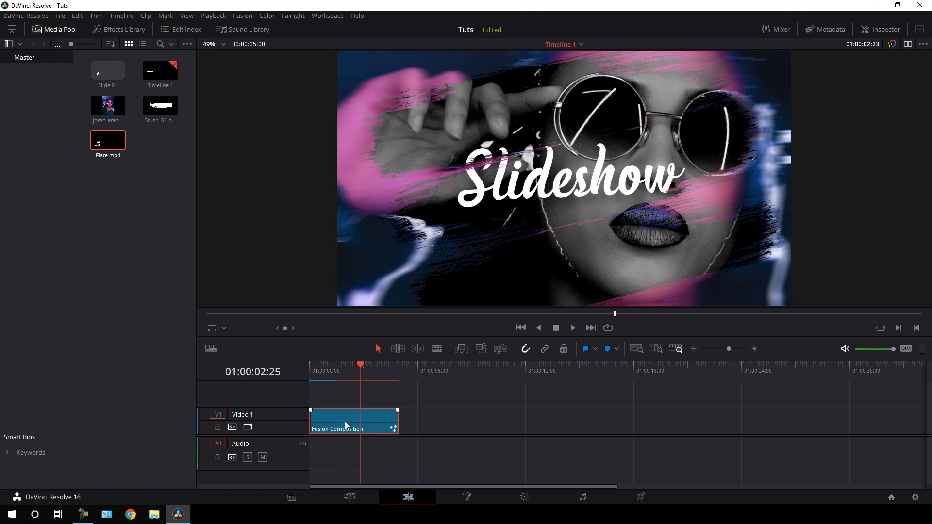
{"action": "left_click_drag", "start_coordinate": [413, 369], "coordinate": [406, 372]}
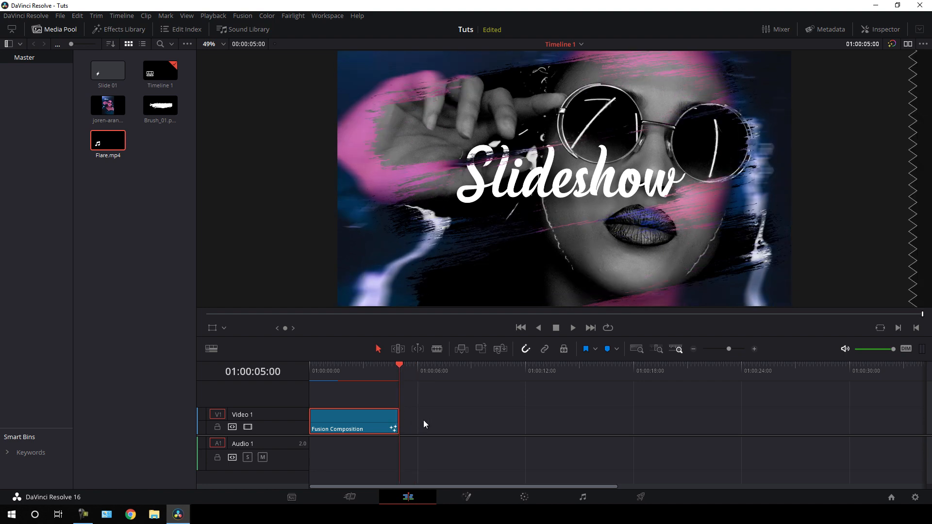
{"action": "key", "text": "ctrl+v"}
Open the duplicated composition in Fusion at 01:00:07:06 and delete its Image node.
{"action": "left_click_drag", "start_coordinate": [439, 371], "coordinate": [439, 371]}
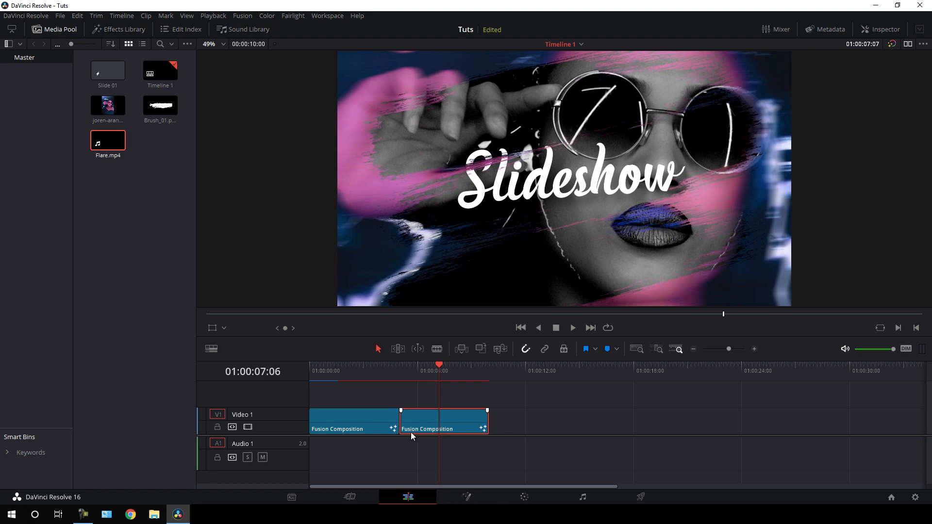
{"action": "left_click", "coordinate": [467, 497]}
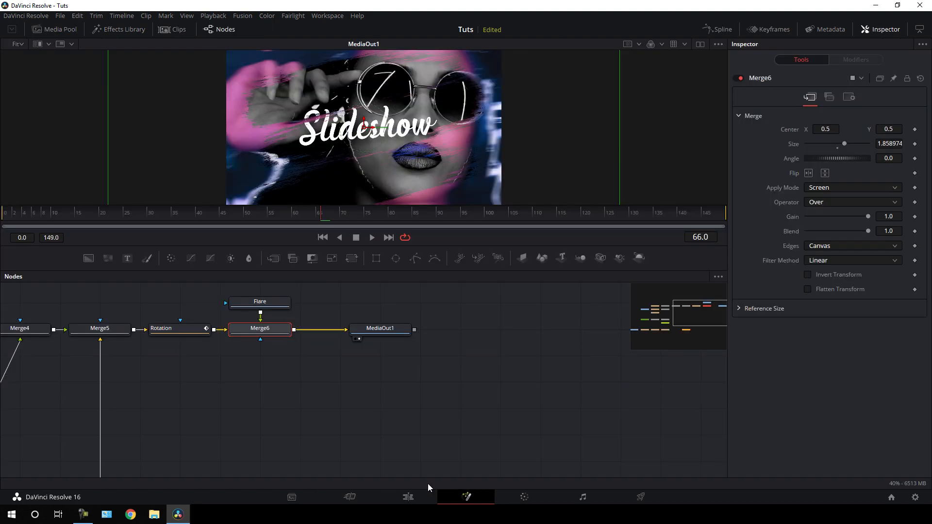
{"action": "left_click_drag", "start_coordinate": [204, 405], "coordinate": [419, 368]}
{"action": "left_click_drag", "start_coordinate": [294, 397], "coordinate": [351, 356]}
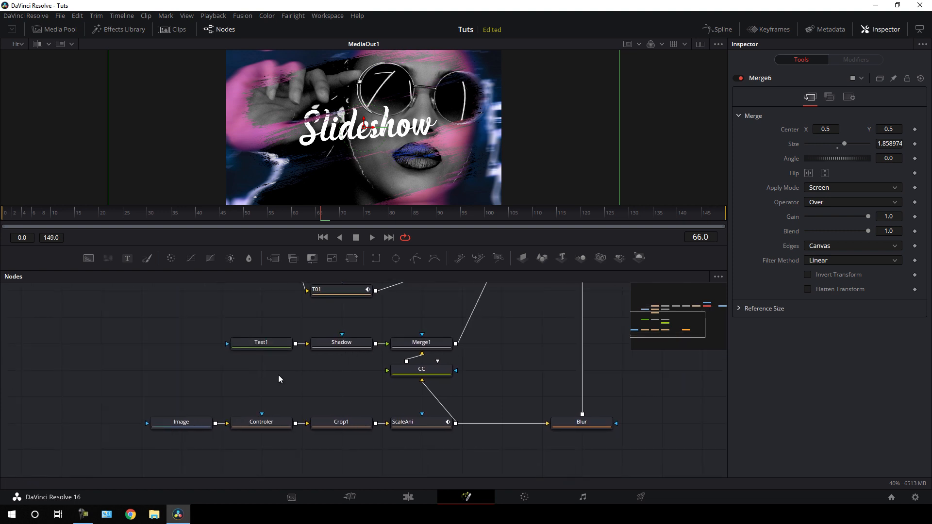
{"action": "left_click", "coordinate": [187, 426]}
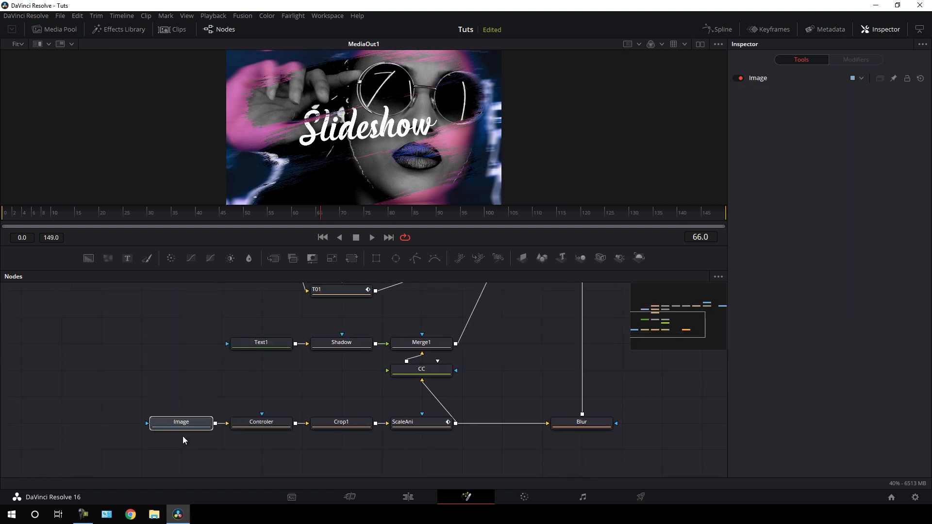
{"action": "key", "text": "Delete"}
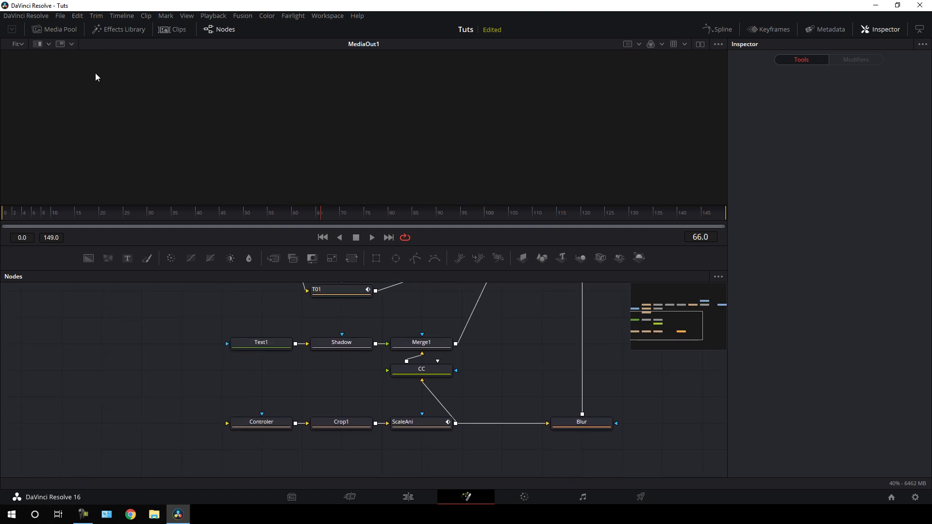
Import the portrait of the woman in greenery from the New Client folder into the media pool.
{"action": "left_click", "coordinate": [65, 30]}
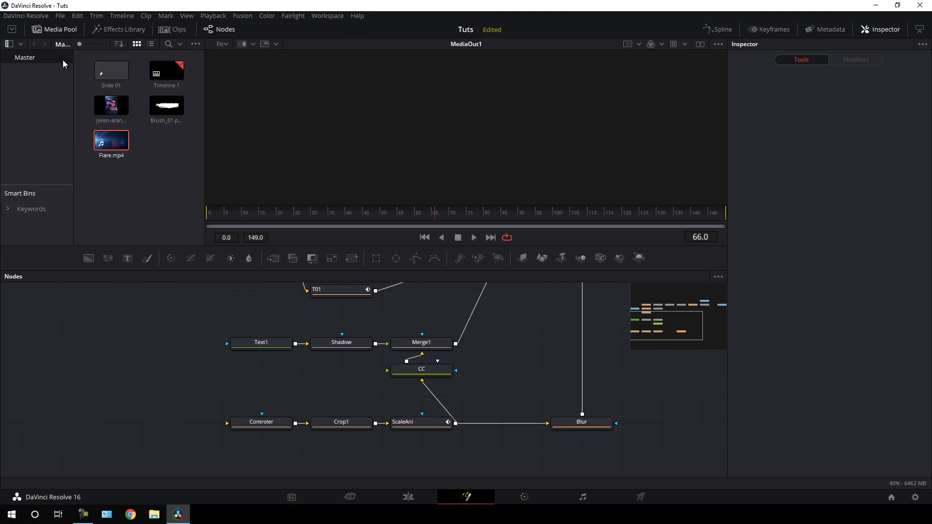
{"action": "right_click", "coordinate": [123, 173]}
{"action": "left_click", "coordinate": [155, 241]}
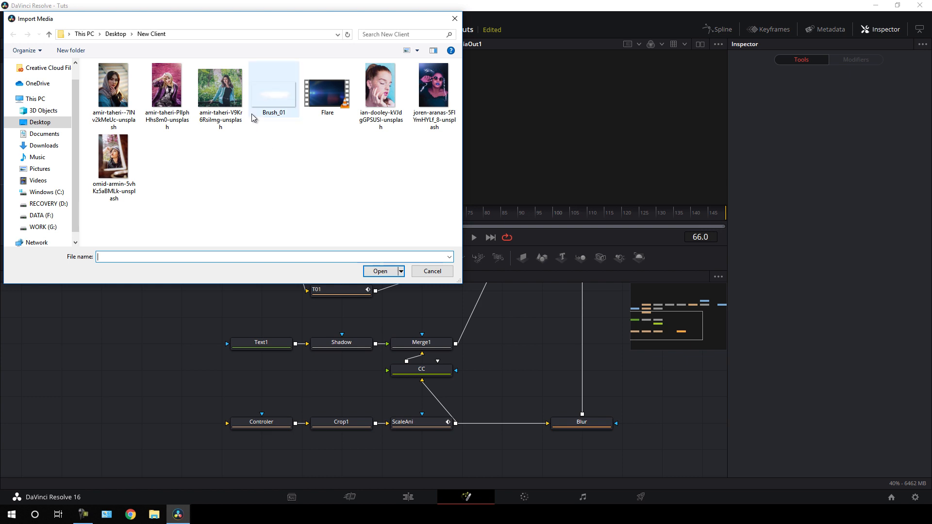
{"action": "left_click", "coordinate": [220, 90]}
{"action": "left_click", "coordinate": [379, 272]}
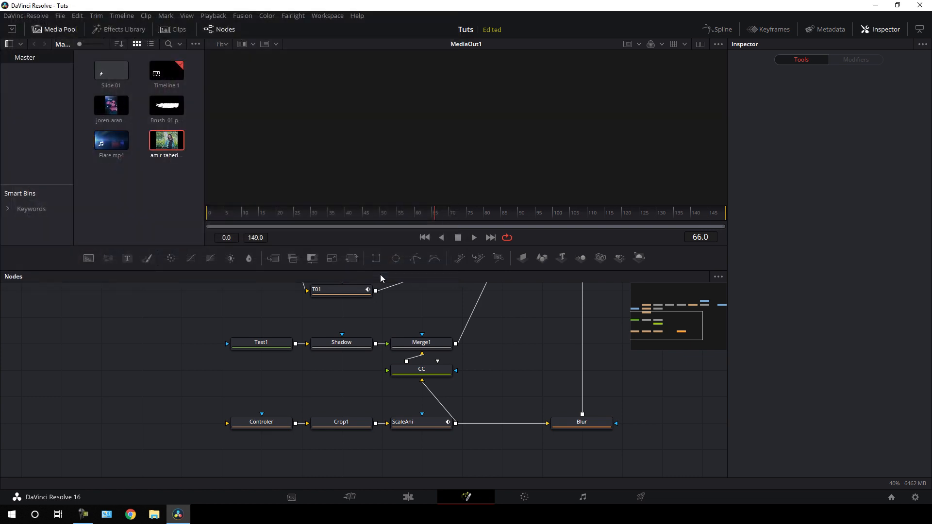
Feed the new portrait into Controler, and reframe it with size about 1.87 and center about X 0.377, Y 0.108.
{"action": "left_click_drag", "start_coordinate": [165, 170], "coordinate": [254, 424]}
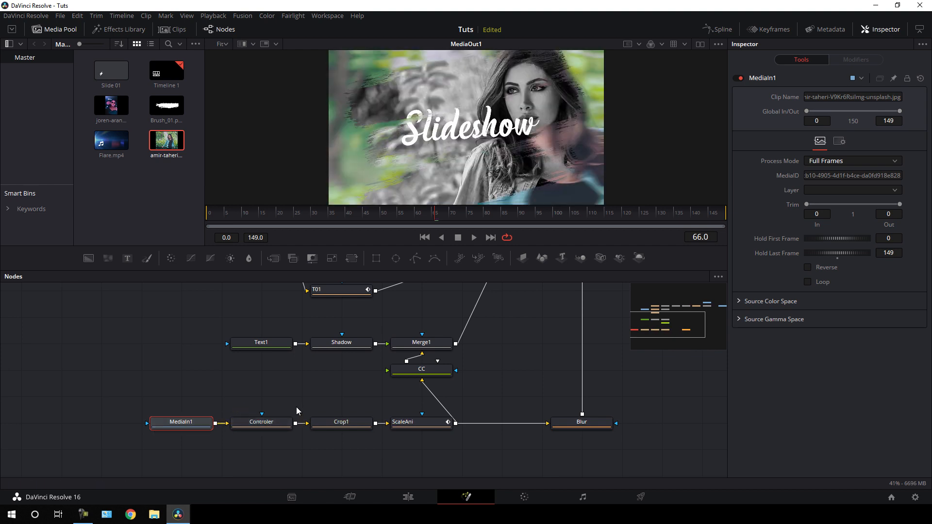
{"action": "left_click", "coordinate": [258, 423]}
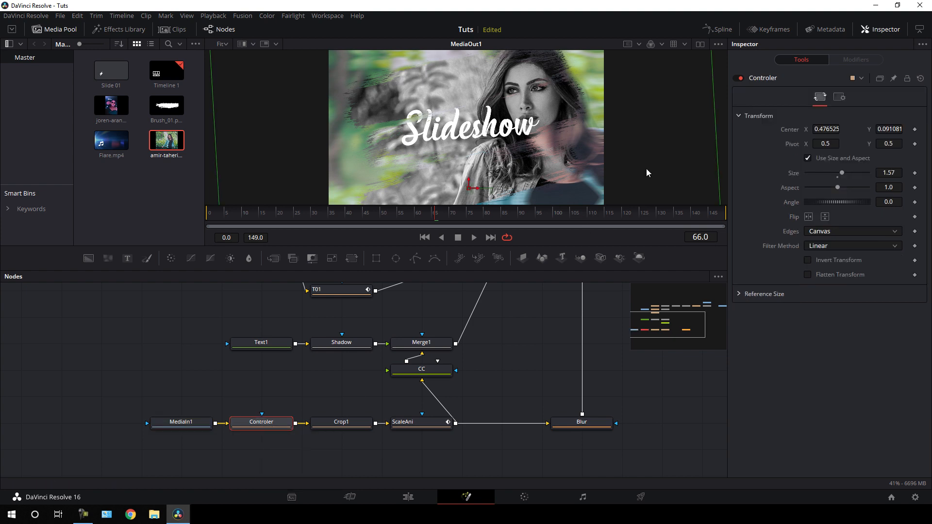
{"action": "left_click_drag", "start_coordinate": [716, 109], "coordinate": [729, 137]}
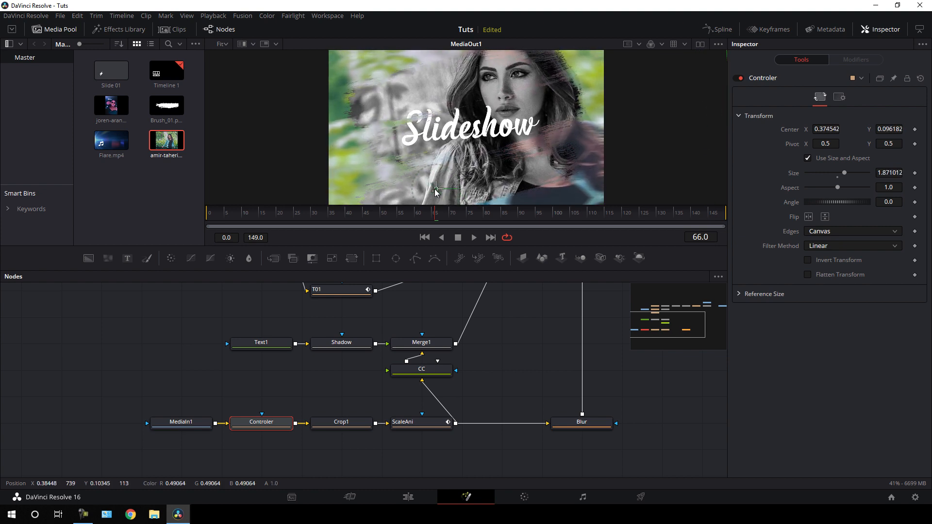
{"action": "left_click_drag", "start_coordinate": [436, 192], "coordinate": [436, 189]}
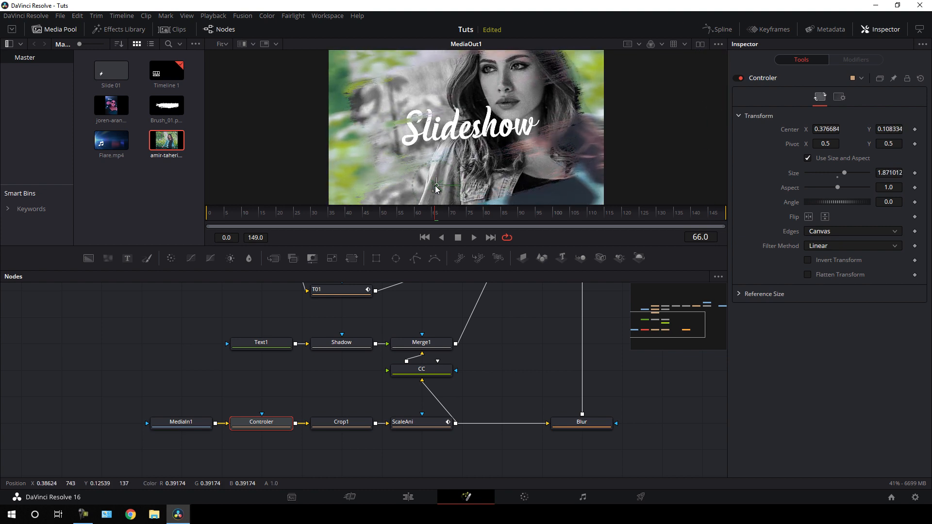
Replace the title text in Text1 with "Tutorial".
{"action": "left_click", "coordinate": [262, 346]}
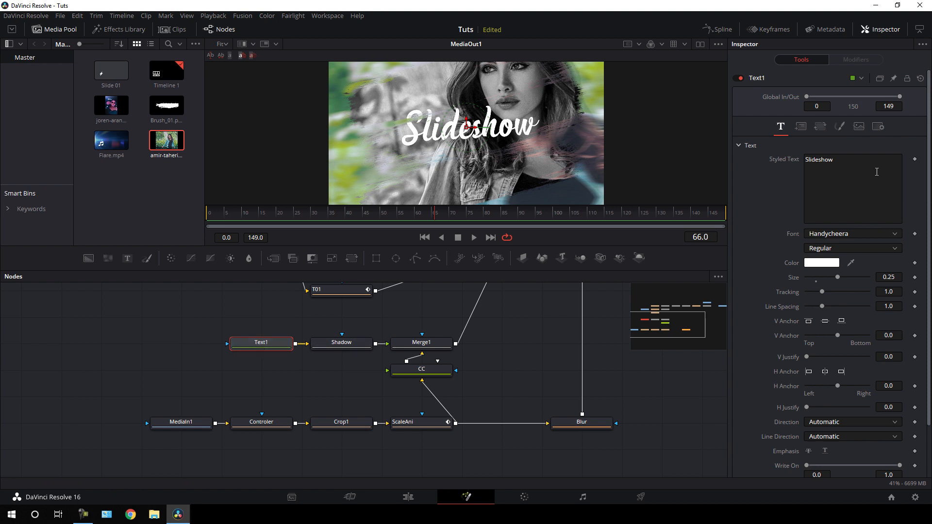
{"action": "left_click", "coordinate": [841, 159]}
{"action": "key", "text": "ctrl+a"}
{"action": "key", "text": "BackSpace"}
{"action": "type", "text": "Tut"}
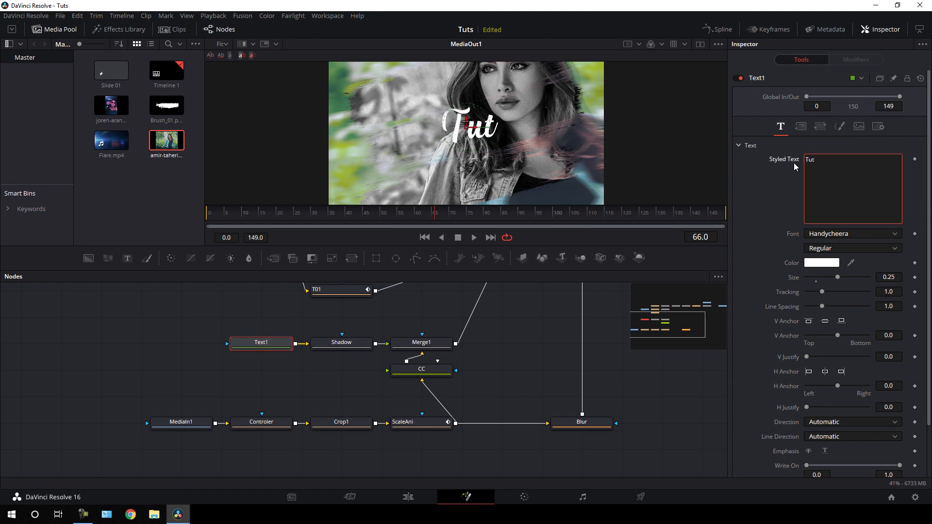
{"action": "type", "text": "orial"}
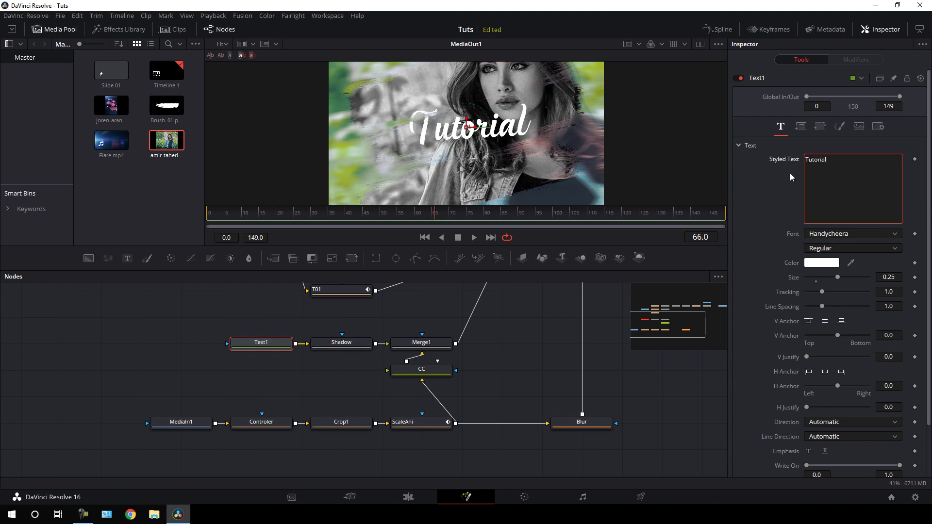
Return to the Edit page and play both slides from the start of the timeline with looping on.
{"action": "left_click", "coordinate": [409, 497]}
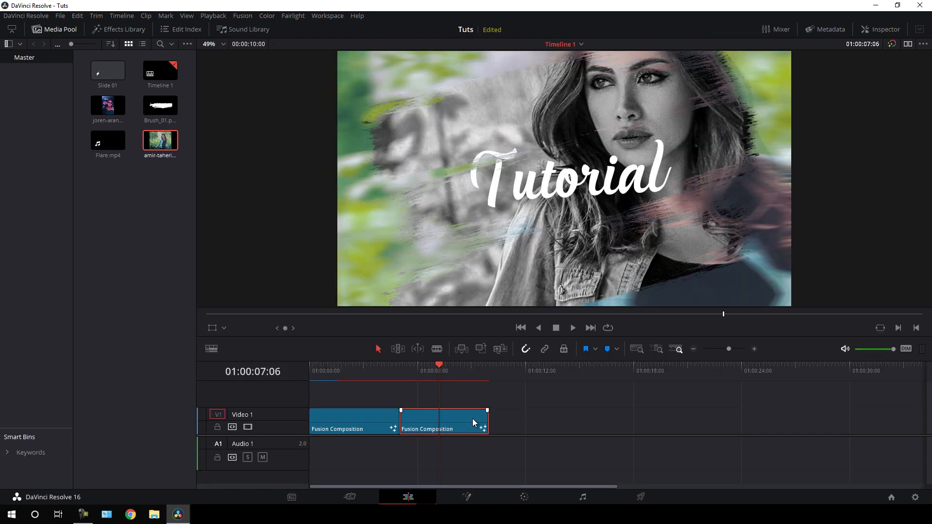
{"action": "left_click_drag", "start_coordinate": [434, 371], "coordinate": [310, 356]}
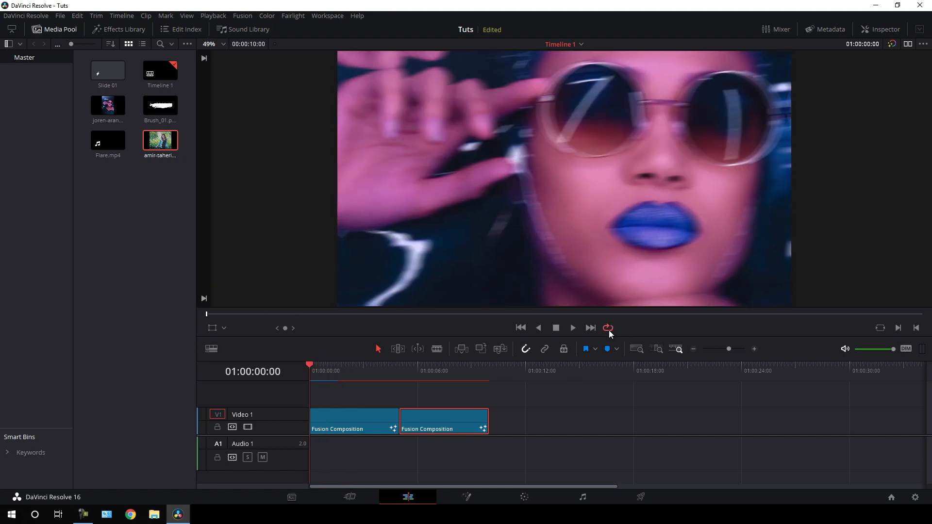
{"action": "left_click", "coordinate": [572, 329]}
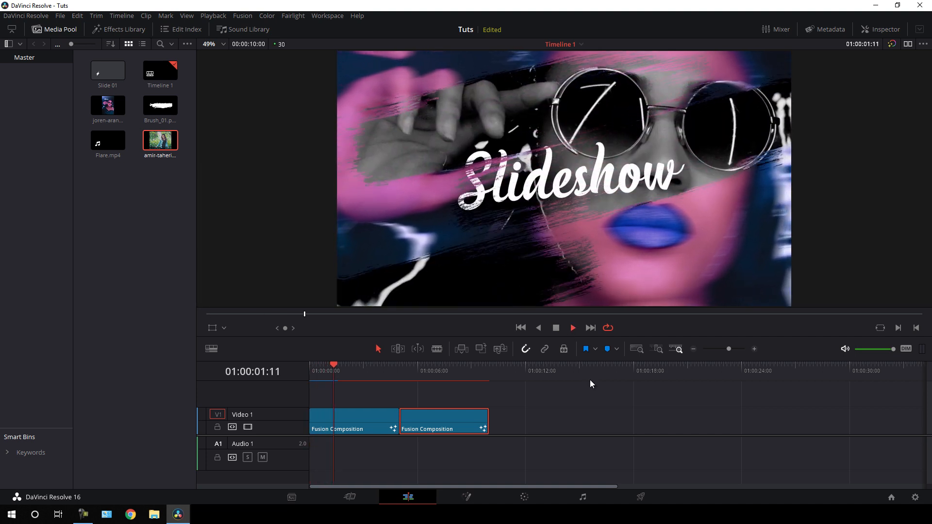